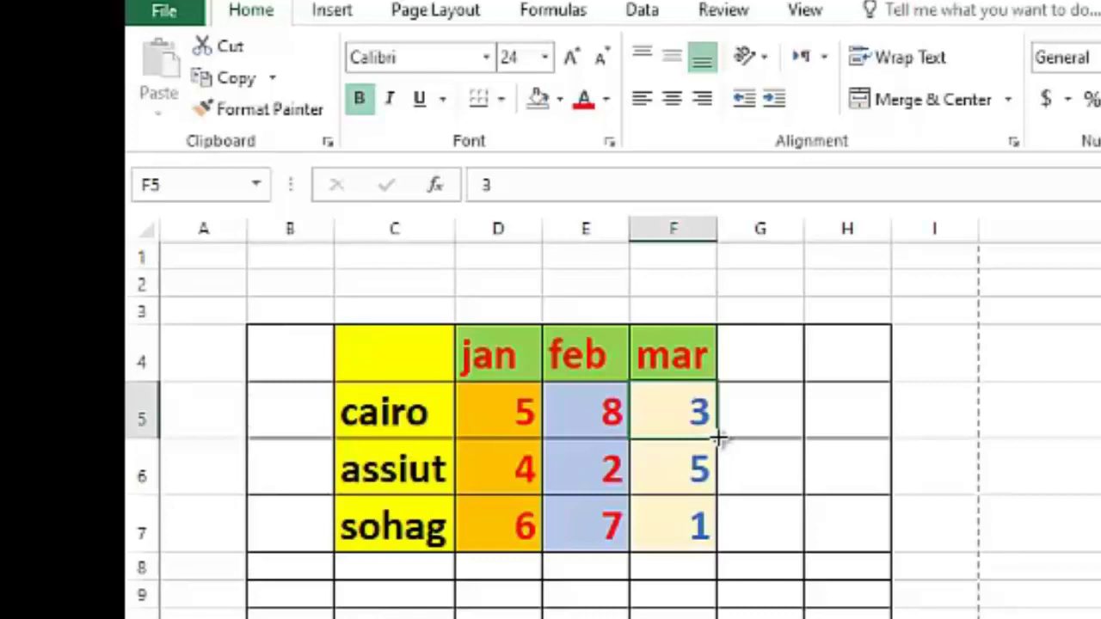
# Enter 1 in J4 and 2 in J5, and autofill the number series down column J from both cells
pyautogui.click(1015, 357)
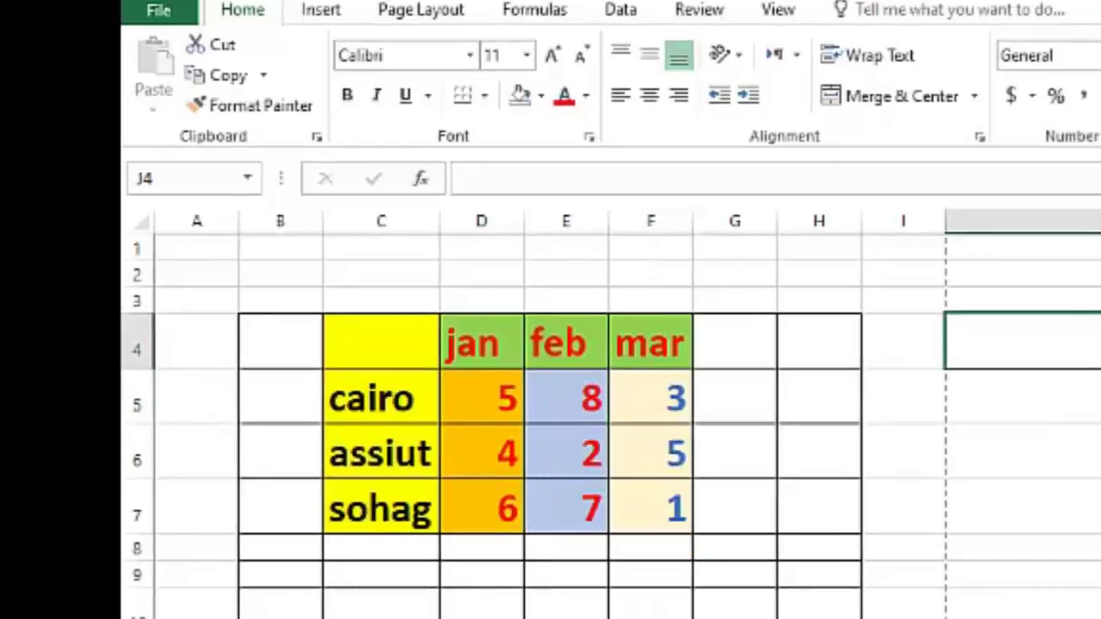
pyautogui.write('1')
pyautogui.press('Return')
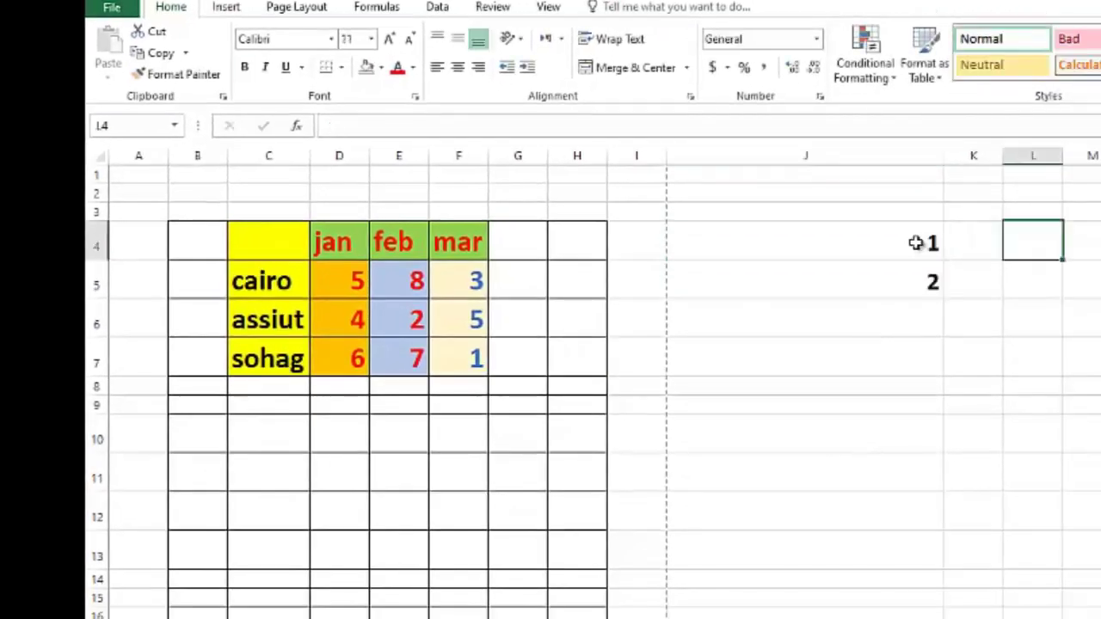
pyautogui.moveTo(912, 242); pyautogui.dragTo(912, 274)
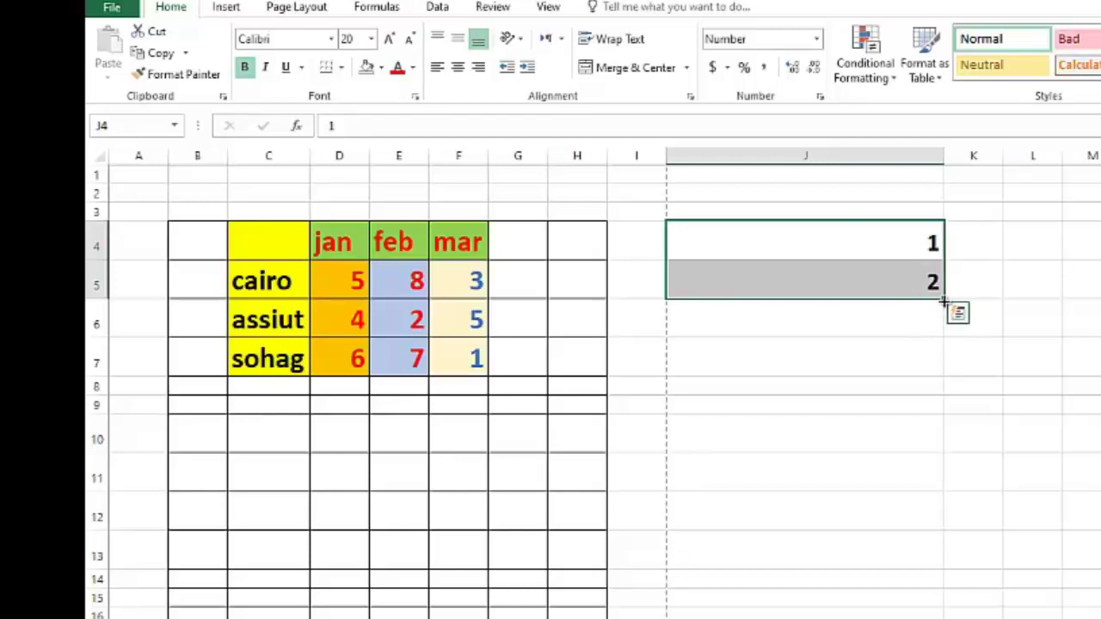
pyautogui.moveTo(944, 301); pyautogui.dragTo(919, 618)
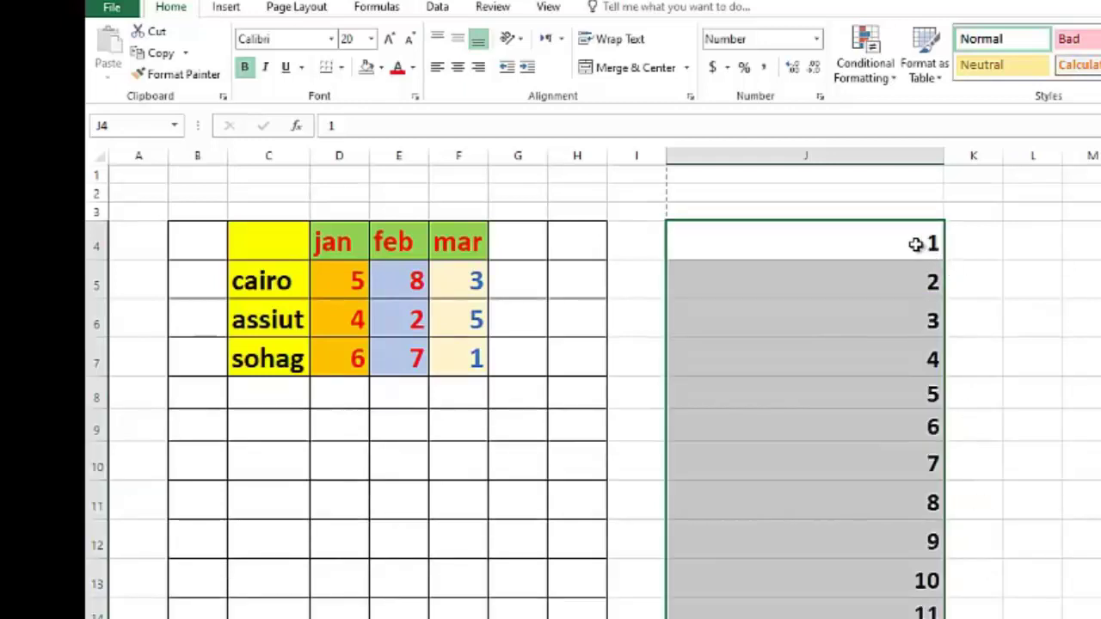
# Check the first filled numbers in column J, and undo the series autofill
pyautogui.click(938, 284)
pyautogui.click(935, 318)
pyautogui.click(931, 359)
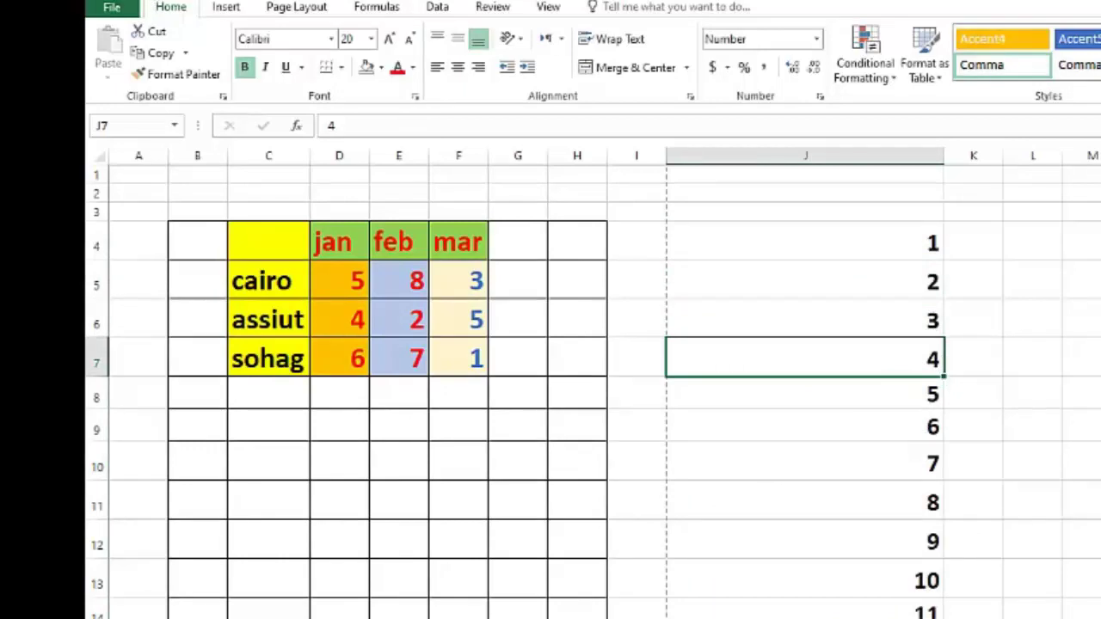
pyautogui.hotkey('ctrl', 'z')
# Enter 5 in J4 and 8 in J5, and autofill the series from both cells down to J17
pyautogui.click(874, 240)
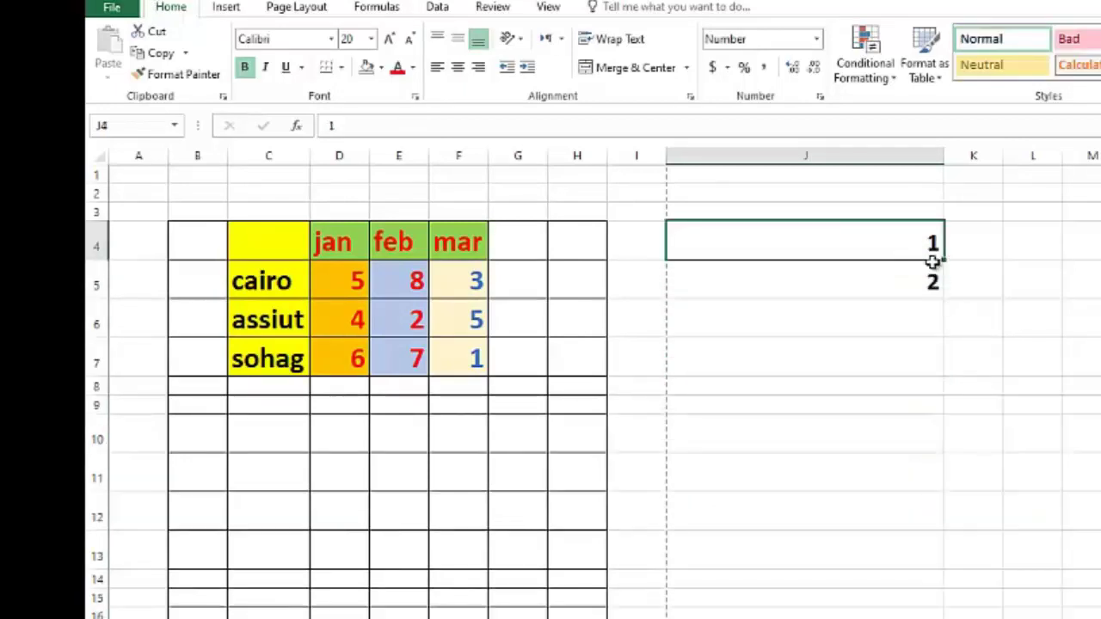
pyautogui.write('5')
pyautogui.press('Return')
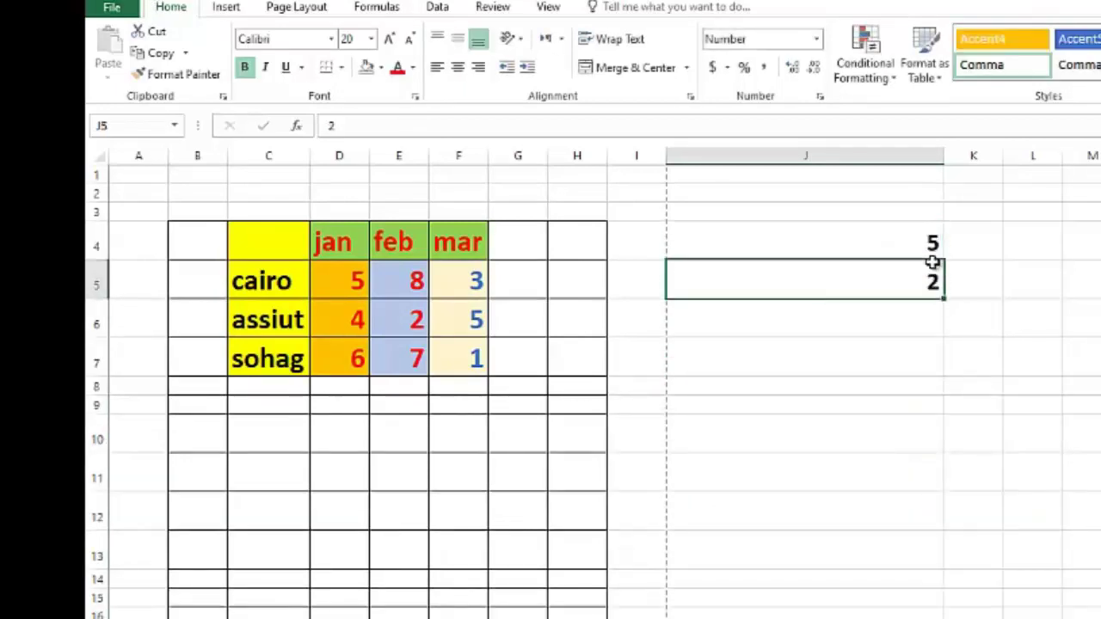
pyautogui.write('8')
pyautogui.press('Return')
pyautogui.moveTo(894, 248); pyautogui.dragTo(893, 267)
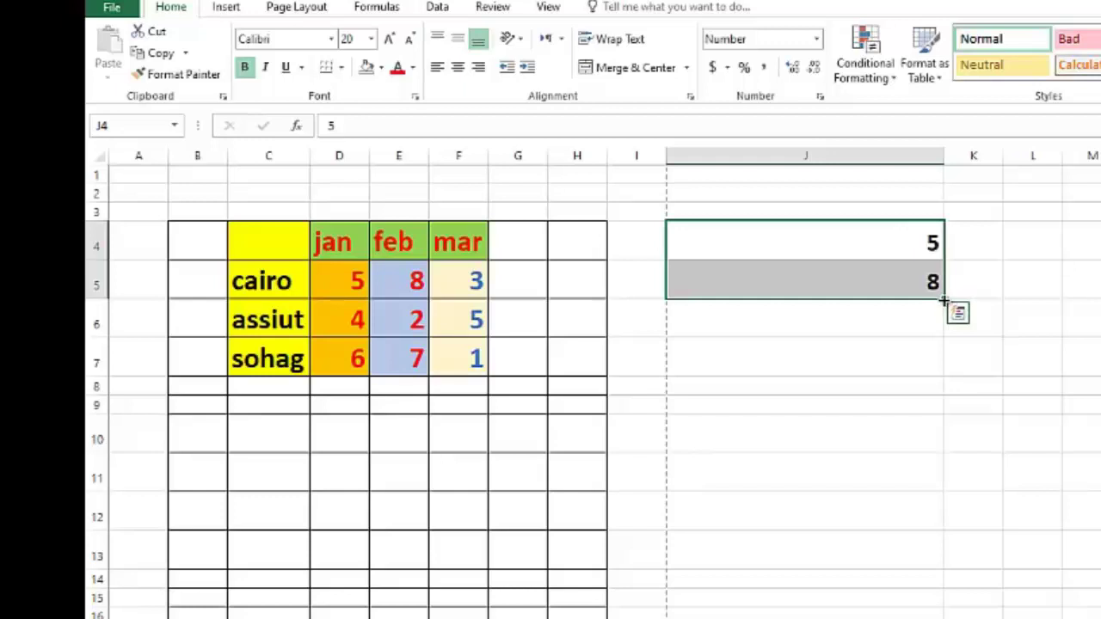
pyautogui.moveTo(944, 301); pyautogui.dragTo(941, 618)
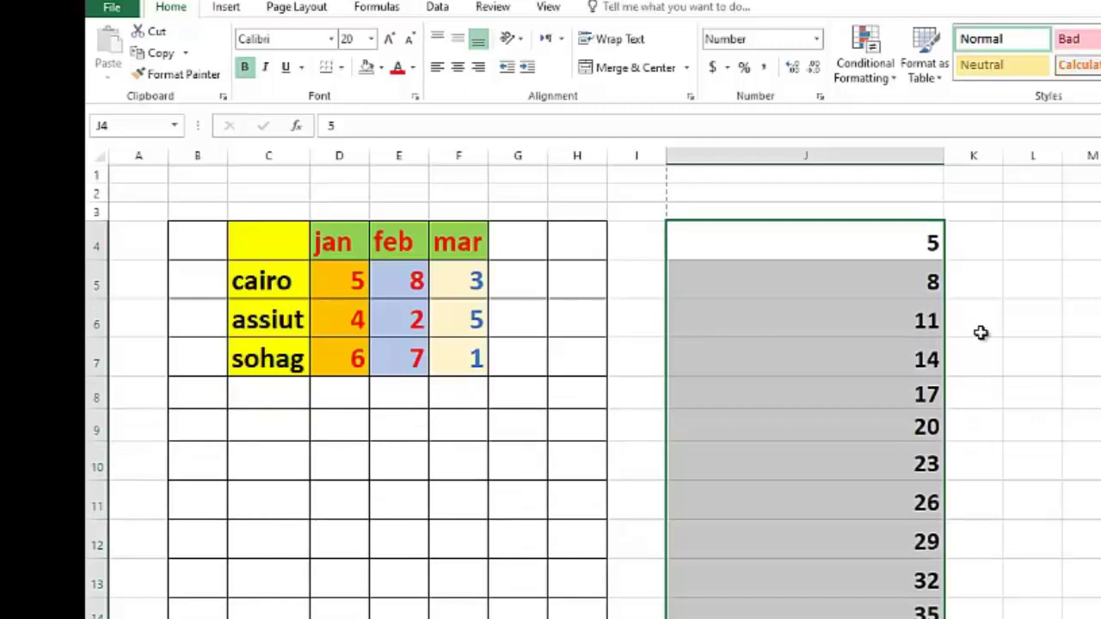
# Check the stepping of the filled series in column J down to its last cell, and undo the autofill
pyautogui.click(932, 241)
pyautogui.click(929, 278)
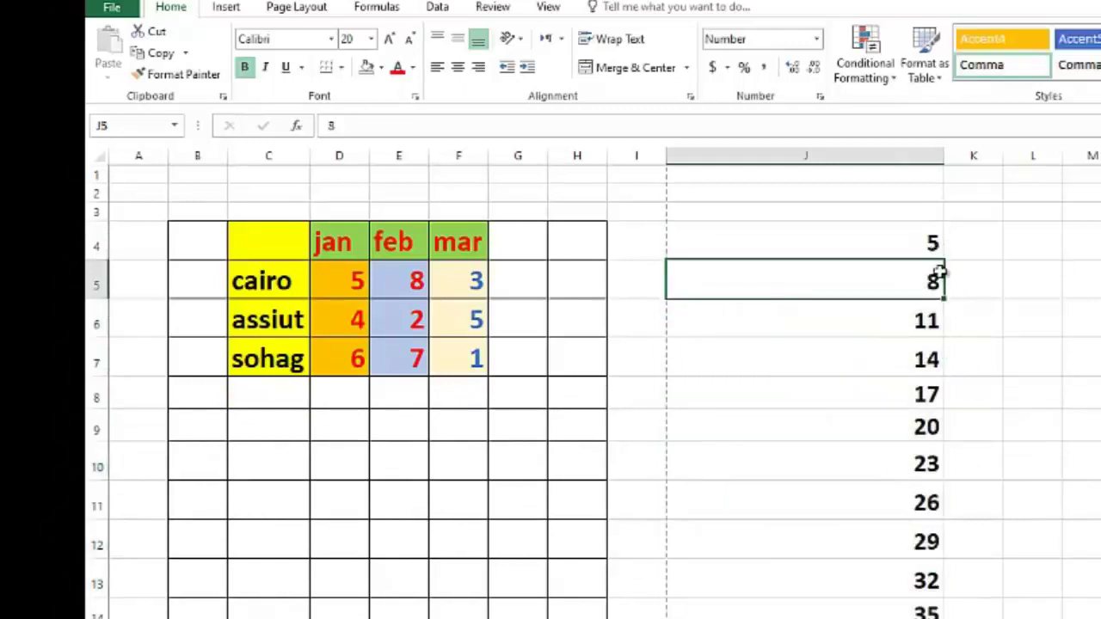
pyautogui.click(934, 244)
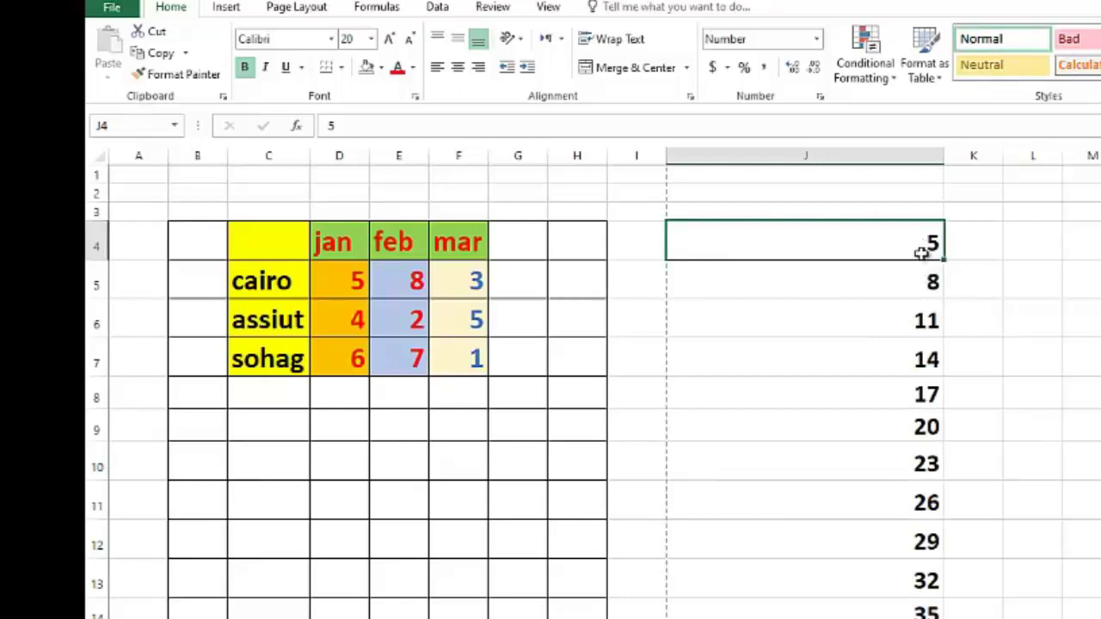
pyautogui.click(924, 280)
pyautogui.click(925, 319)
pyautogui.click(931, 353)
pyautogui.click(925, 394)
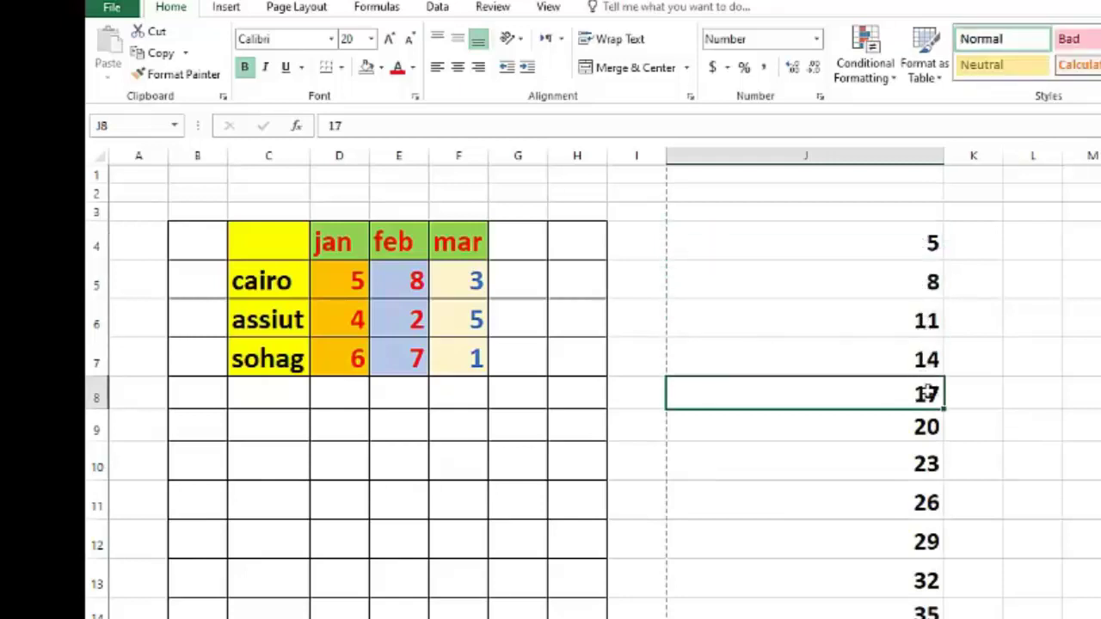
pyautogui.hotkey('ctrl', 'Down')
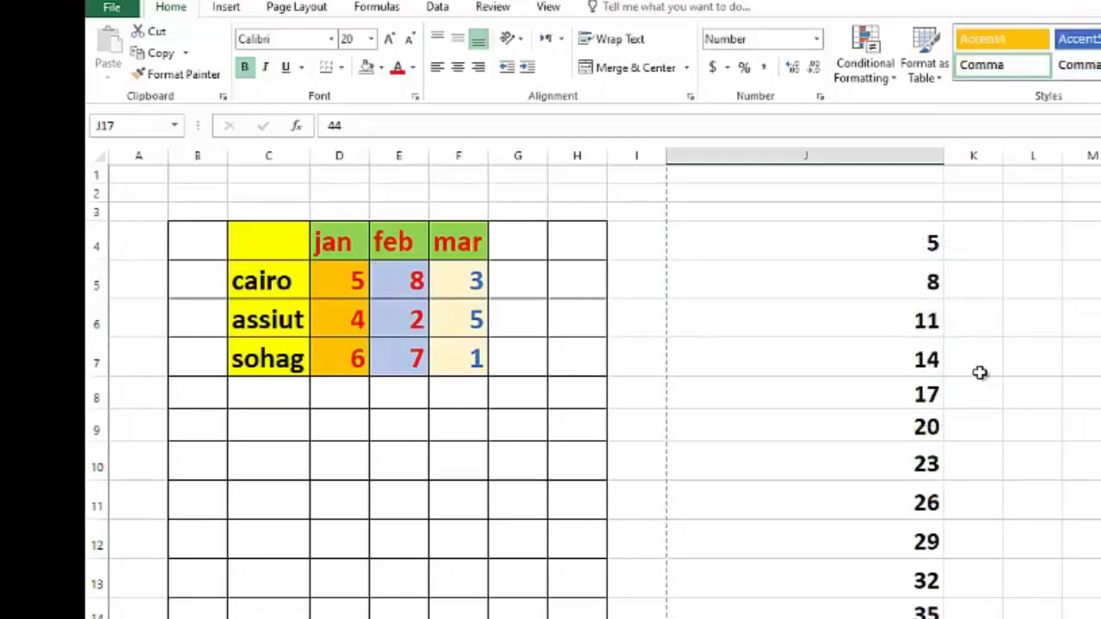
pyautogui.hotkey('ctrl', 'z')
# Autofill the city names from C5:C7 down column C, and undo the fill
pyautogui.moveTo(274, 280); pyautogui.dragTo(281, 348)
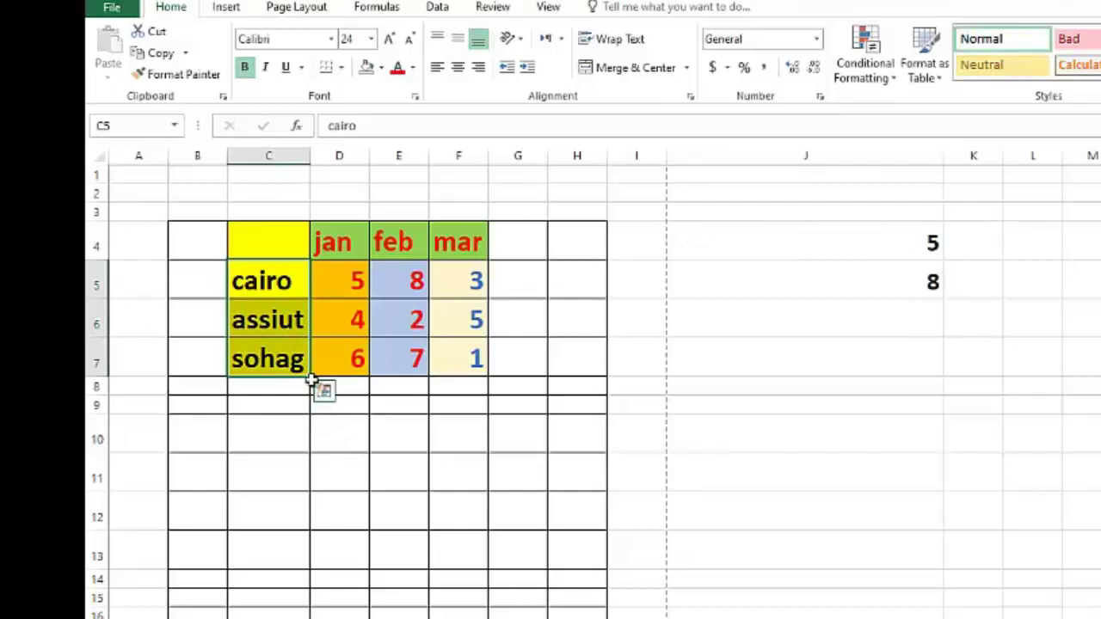
pyautogui.moveTo(311, 379); pyautogui.dragTo(301, 617)
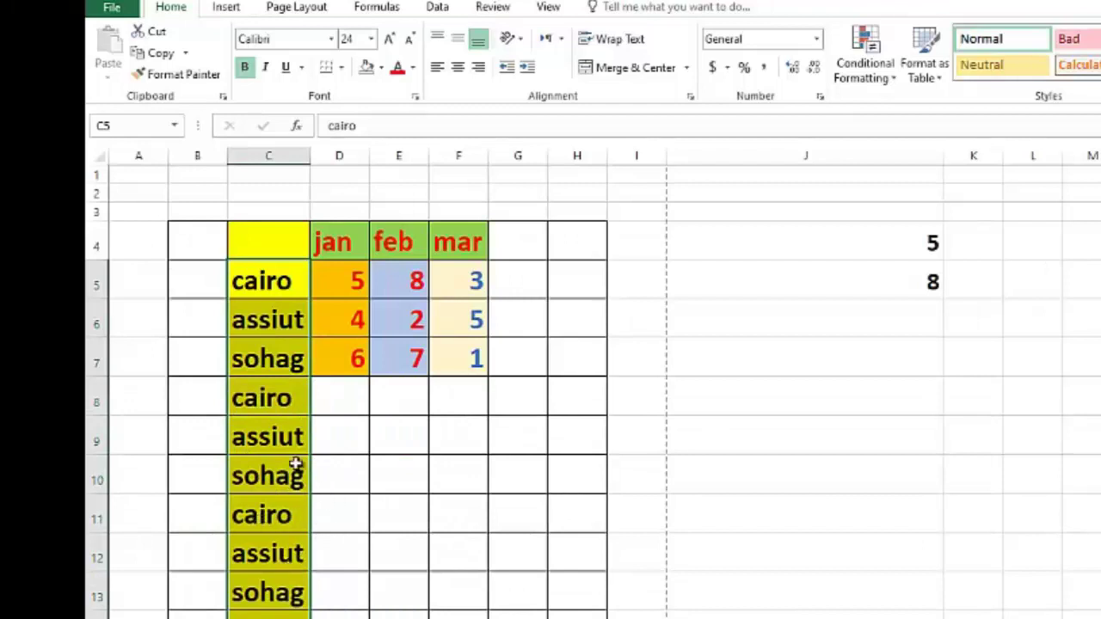
pyautogui.hotkey('ctrl', 'z')
# Autofill J4 and J5 separately across their rows, and undo back until the trial numbers in both rows are gone
pyautogui.click(917, 240)
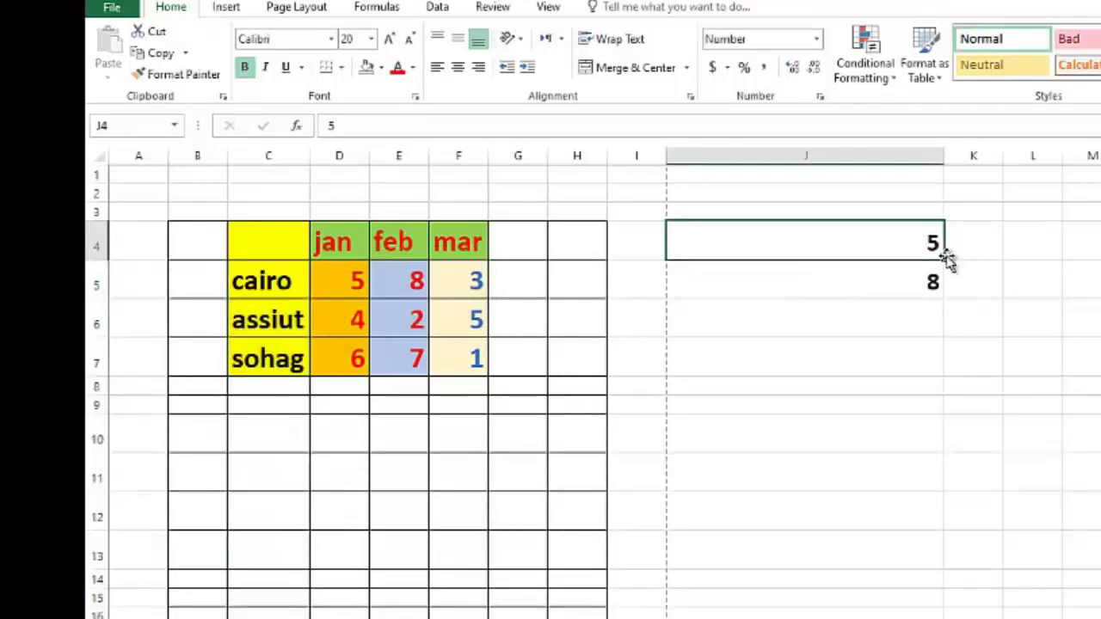
pyautogui.moveTo(946, 260); pyautogui.dragTo(1100, 261)
pyautogui.click(877, 279)
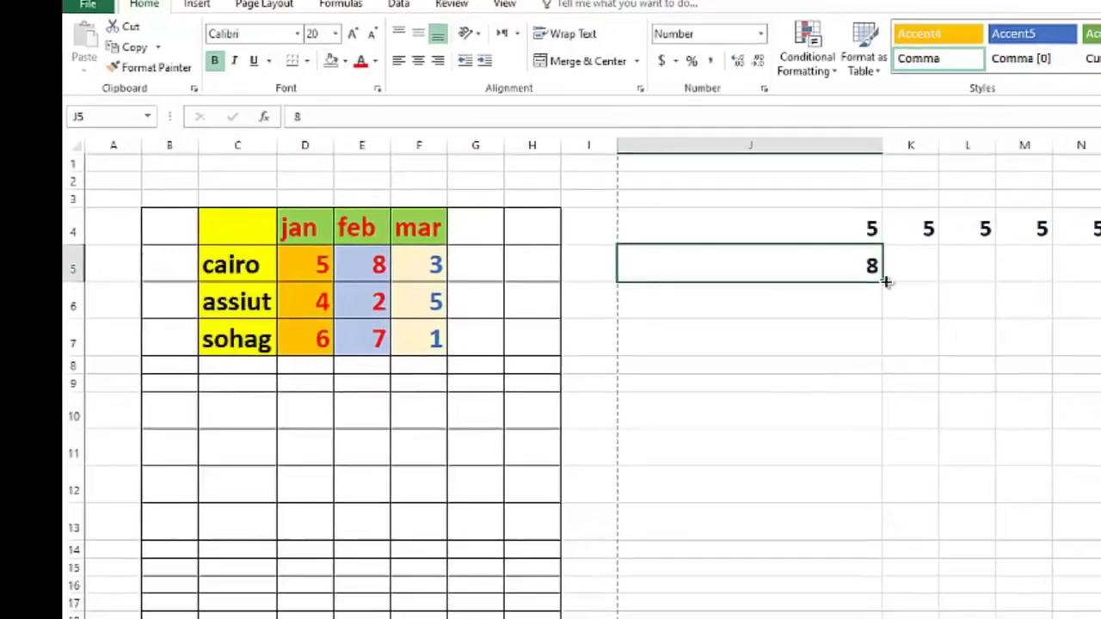
pyautogui.moveTo(943, 302); pyautogui.dragTo(1007, 301)
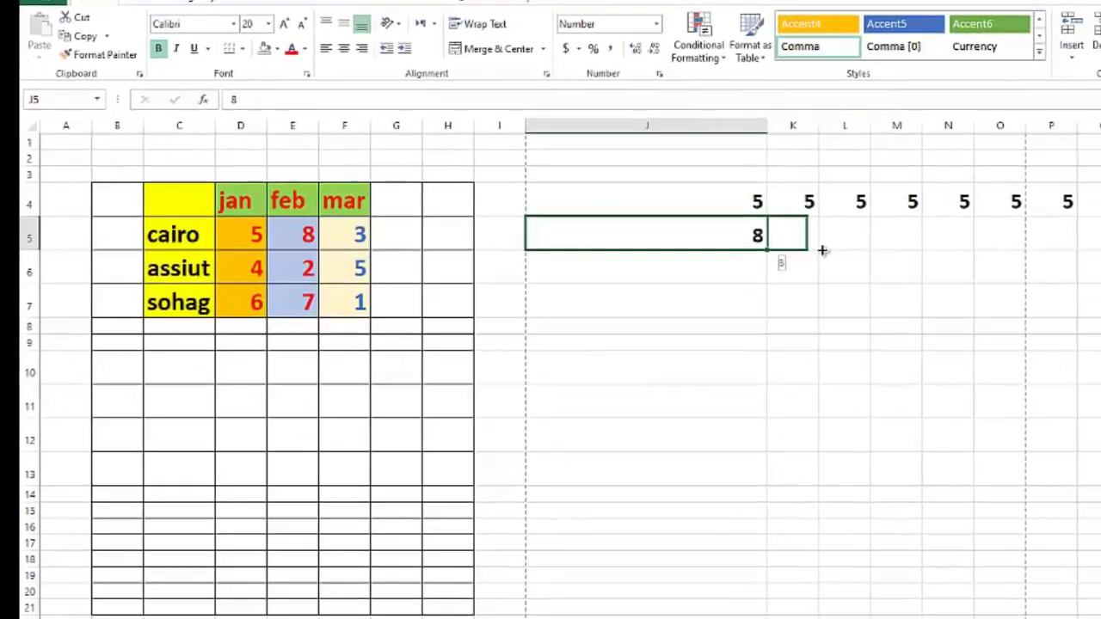
pyautogui.moveTo(822, 250); pyautogui.dragTo(1100, 250)
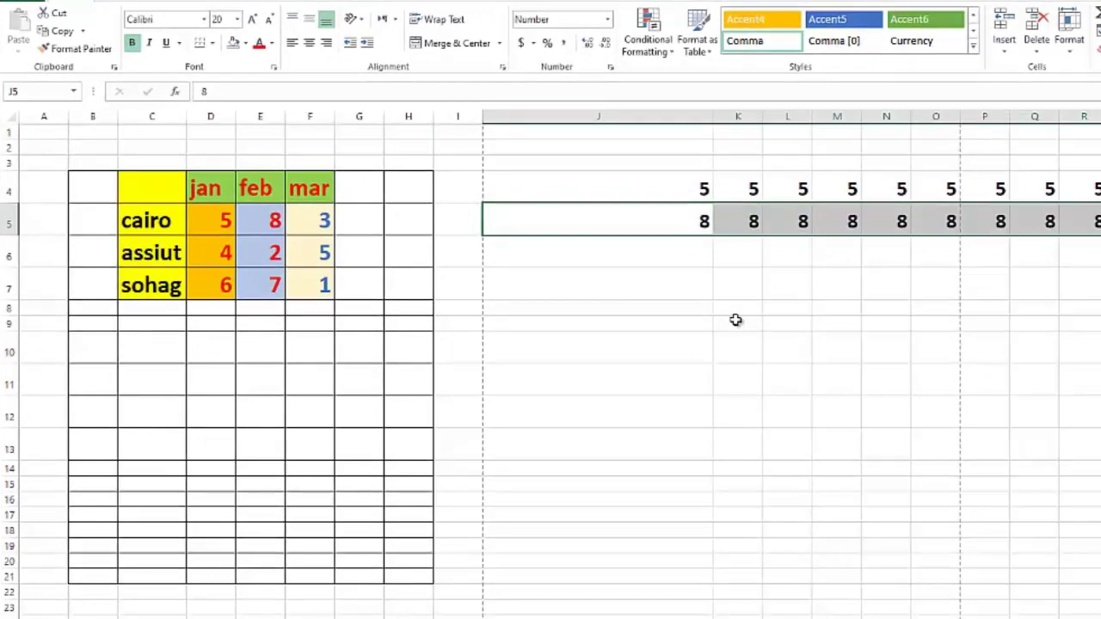
pyautogui.hotkey('ctrl', 'z')
pyautogui.hotkey('ctrl', 'z')
# Autofill the month headers from D4:F4 across row 4 to Q4
pyautogui.click(209, 187)
pyautogui.click(258, 188)
pyautogui.click(307, 190)
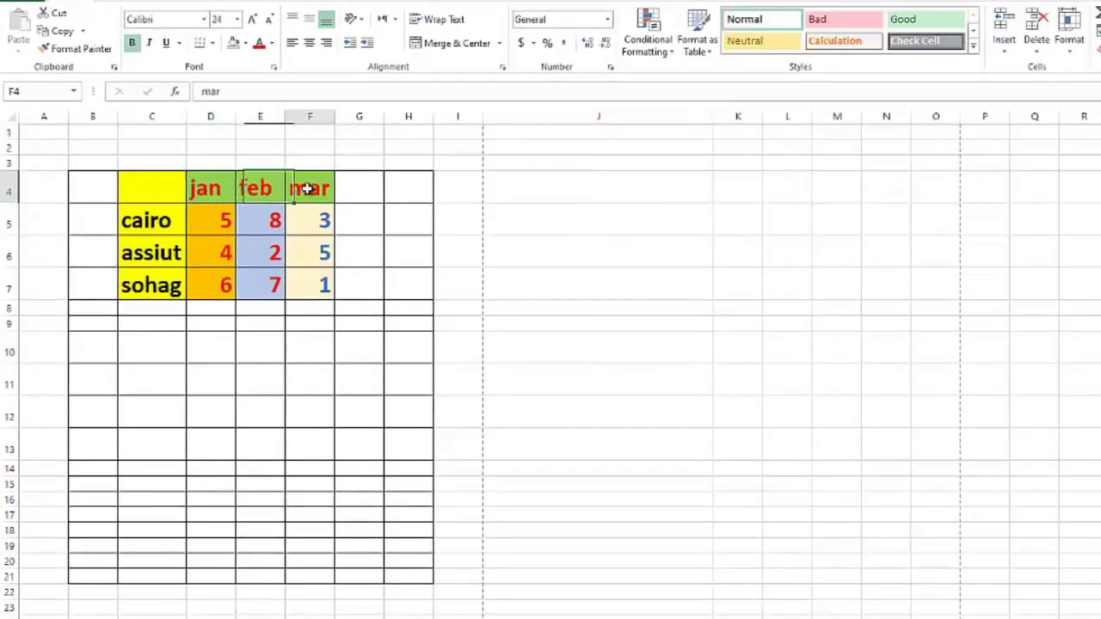
pyautogui.moveTo(214, 188); pyautogui.dragTo(293, 187)
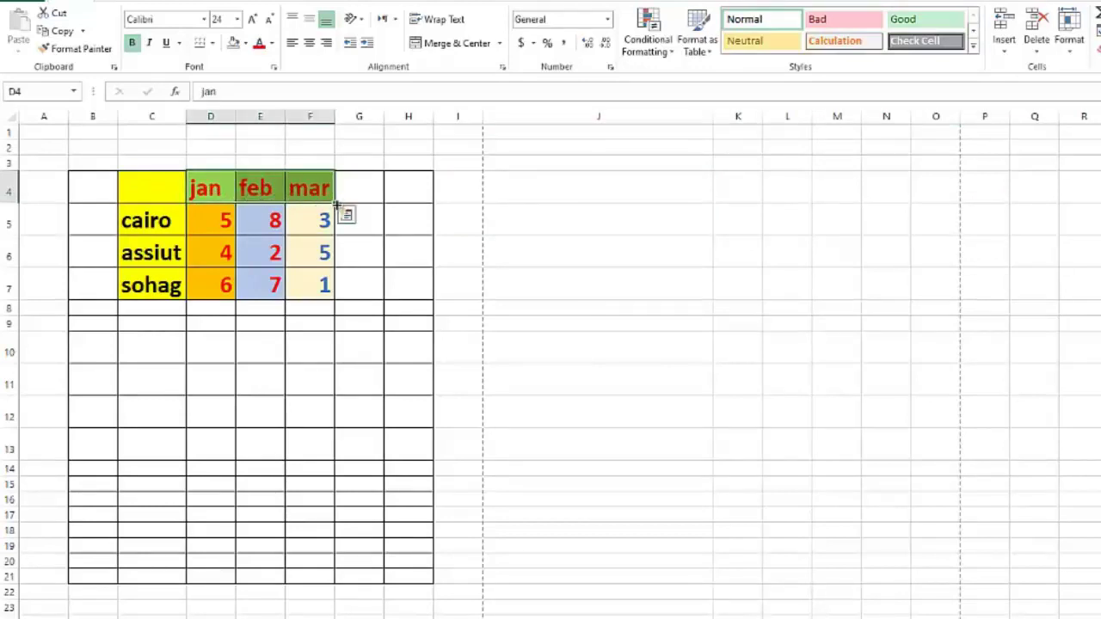
pyautogui.moveTo(337, 205); pyautogui.dragTo(656, 187)
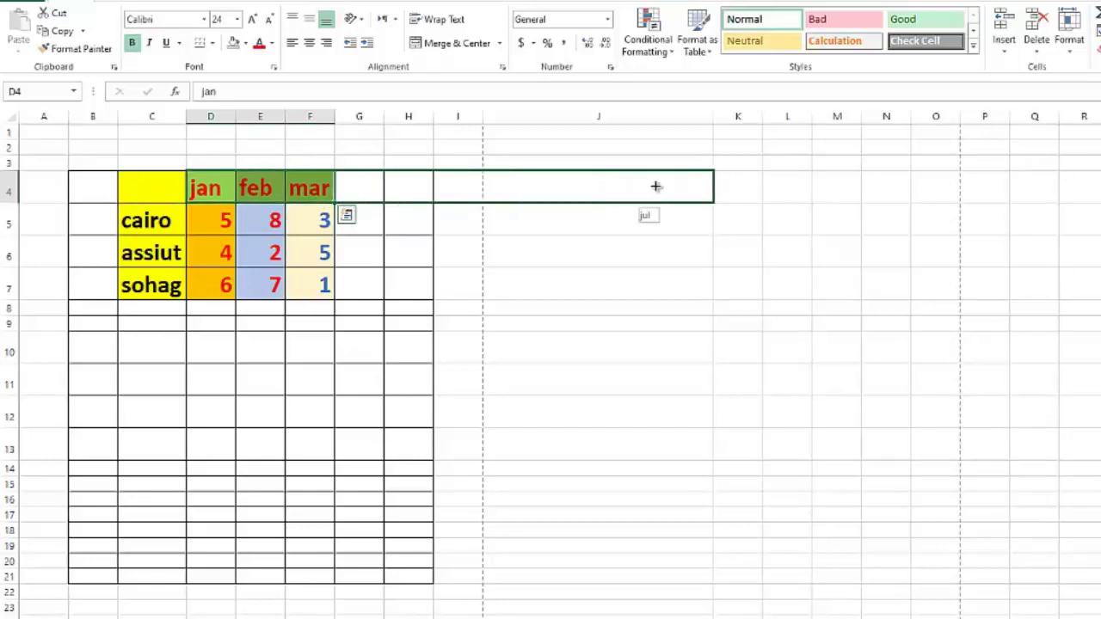
pyautogui.moveTo(749, 190); pyautogui.dragTo(1064, 177)
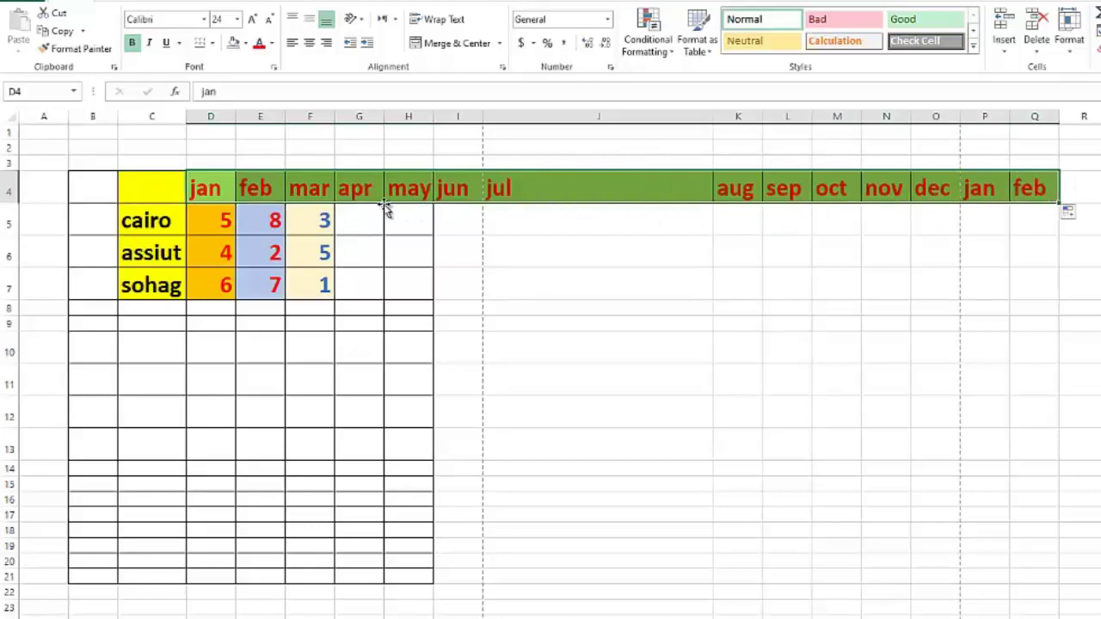
# Check the filled month names along row 4, and undo the month autofill
pyautogui.click(313, 189)
pyautogui.click(356, 189)
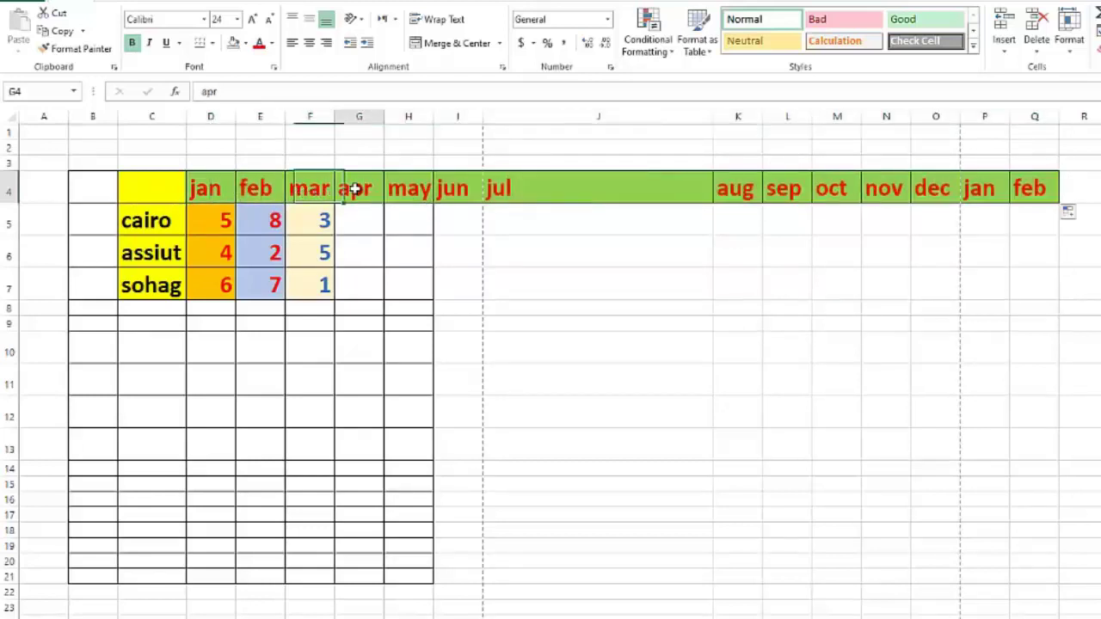
pyautogui.click(396, 193)
pyautogui.click(463, 189)
pyautogui.click(494, 189)
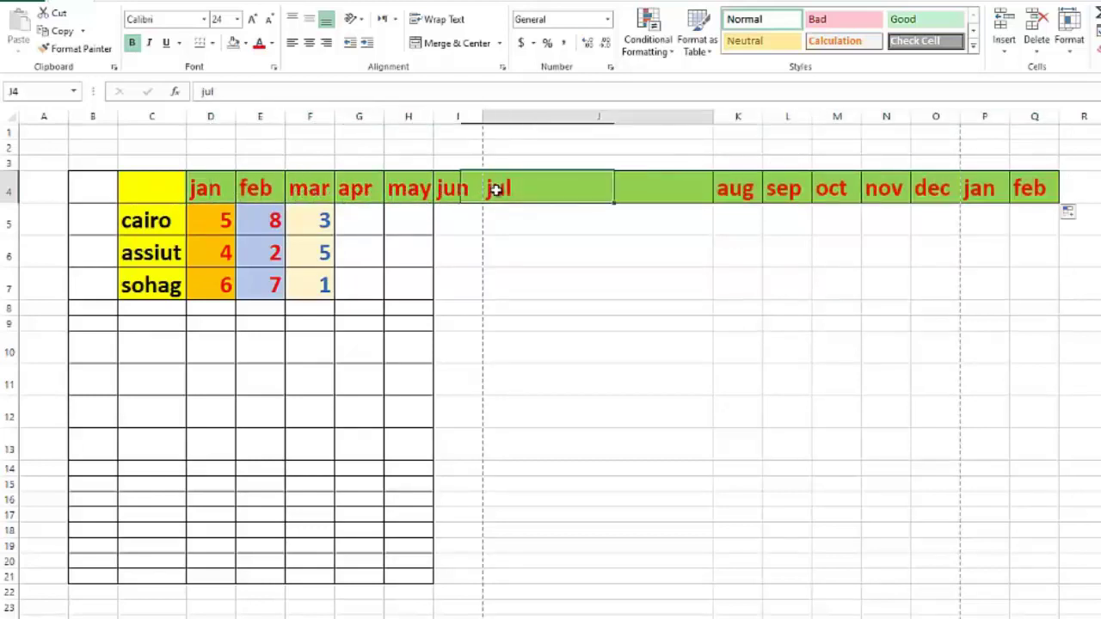
pyautogui.click(744, 191)
pyautogui.click(778, 191)
pyautogui.hotkey('ctrl', 'z')
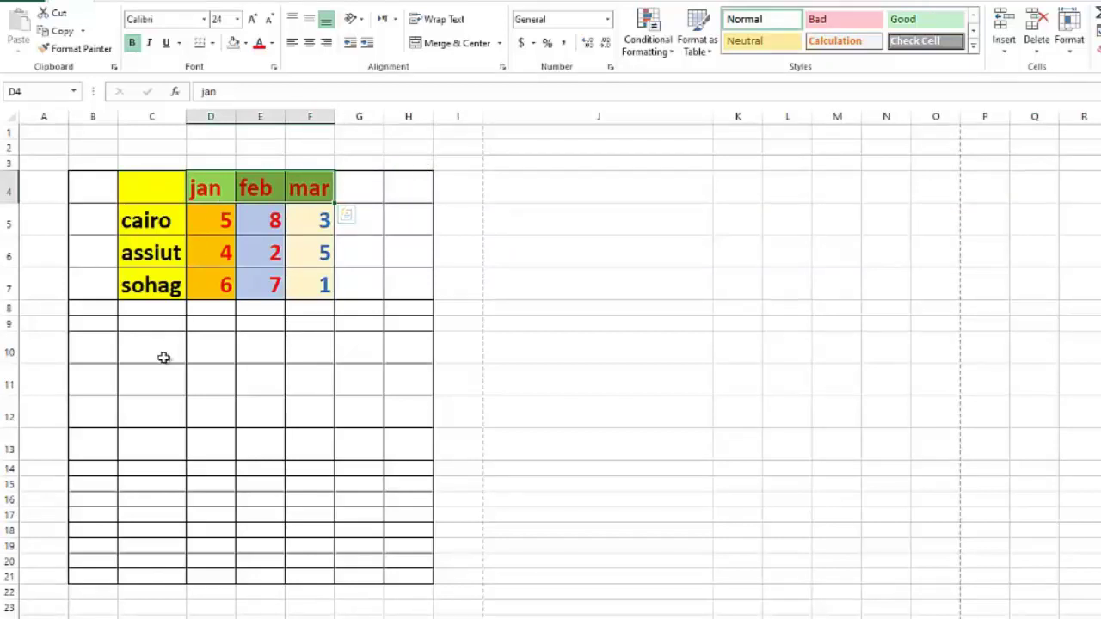
# Enter the label total in C8, below the city names
pyautogui.click(159, 309)
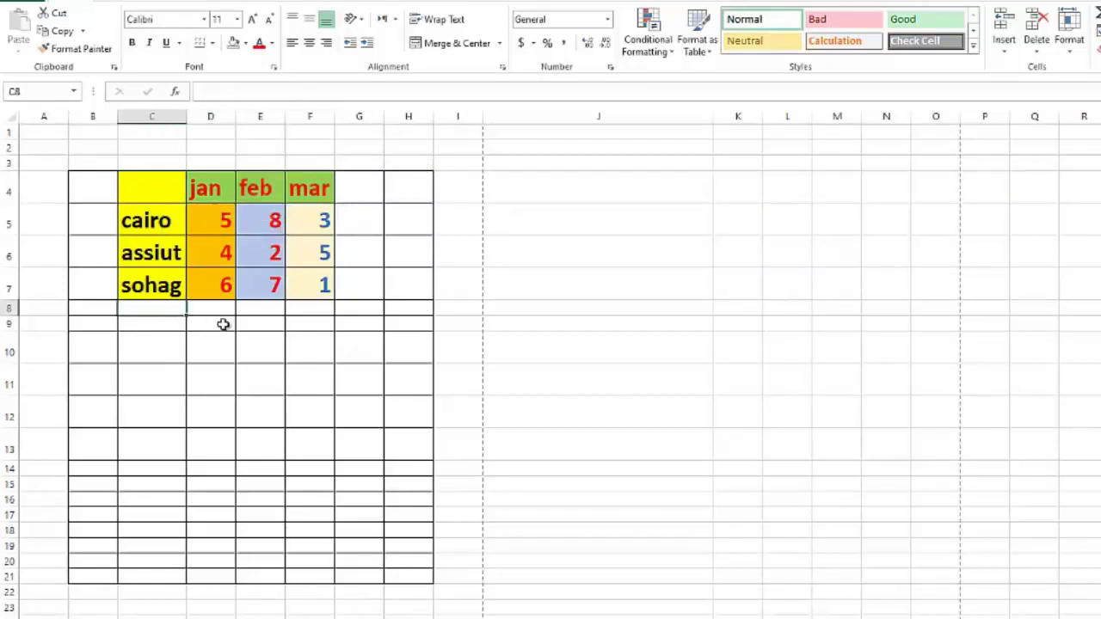
pyautogui.moveTo(228, 220); pyautogui.dragTo(226, 280)
pyautogui.moveTo(278, 222); pyautogui.dragTo(277, 281)
pyautogui.moveTo(319, 222); pyautogui.dragTo(320, 280)
pyautogui.click(148, 307)
pyautogui.write('total')
pyautogui.press('Tab')
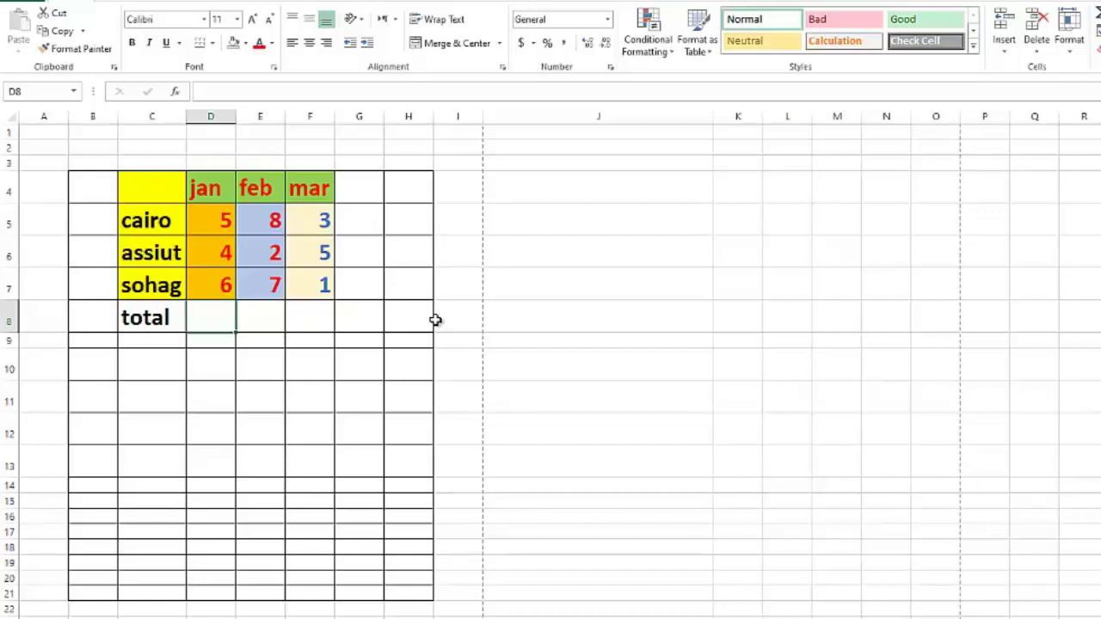
# Enter the formula =D5+D6+D7 in D8 to add up the jan values
pyautogui.write('=')
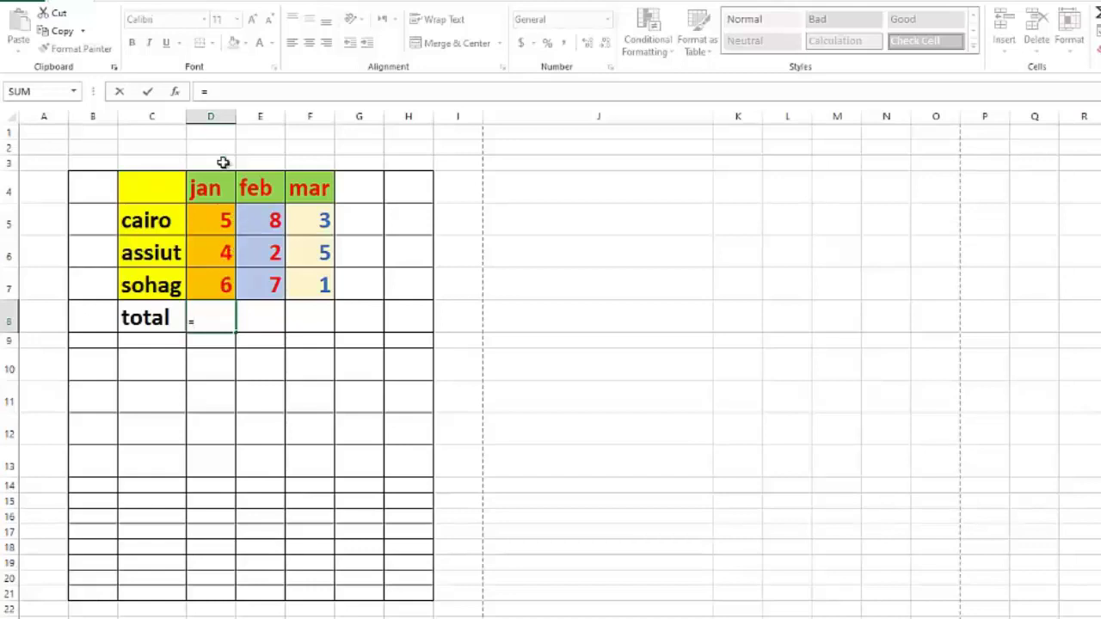
pyautogui.click(204, 219)
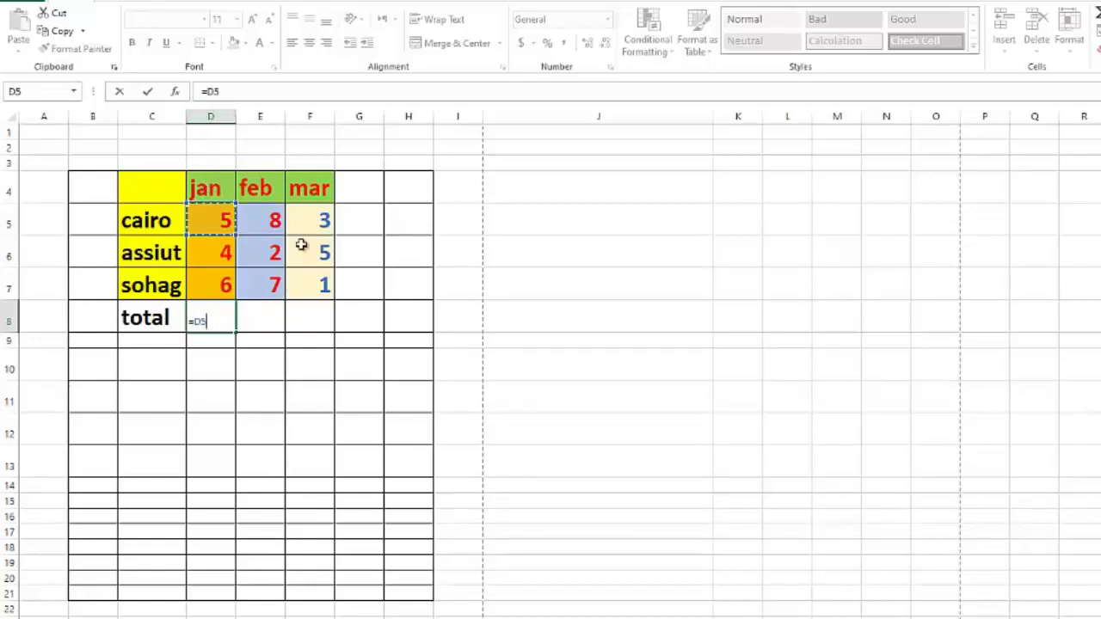
pyautogui.write('+')
pyautogui.click(215, 260)
pyautogui.write('+')
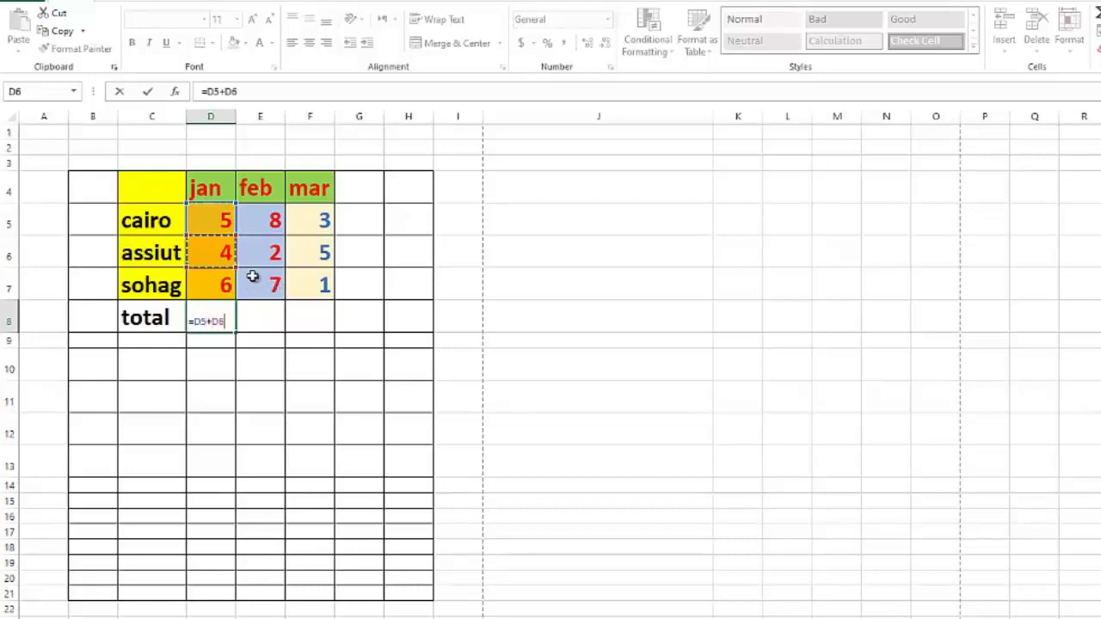
pyautogui.click(216, 289)
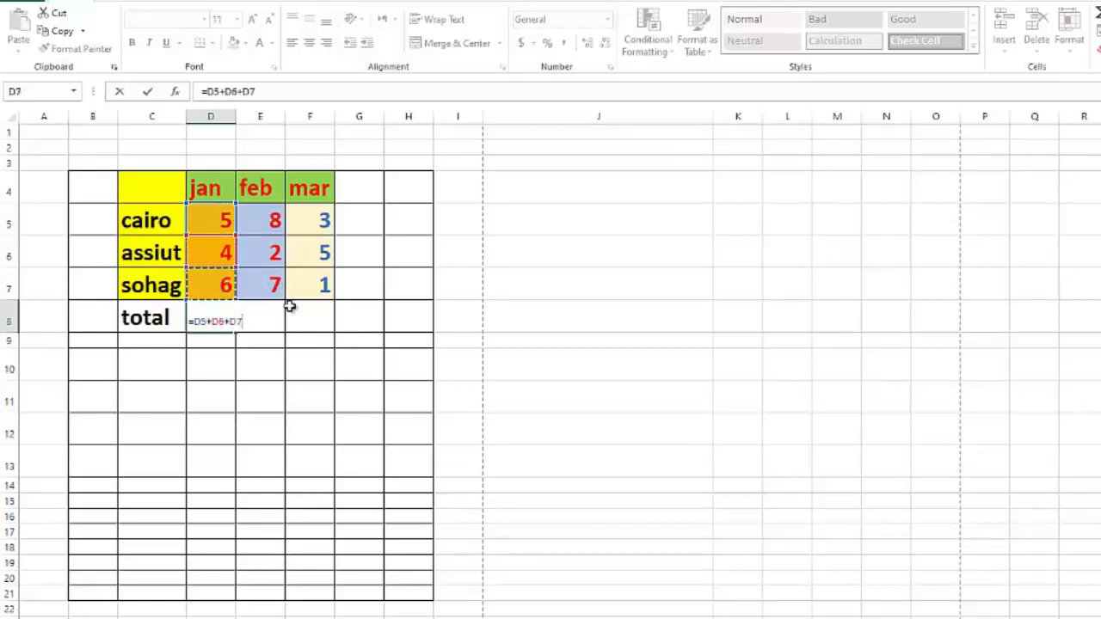
pyautogui.press('Return')
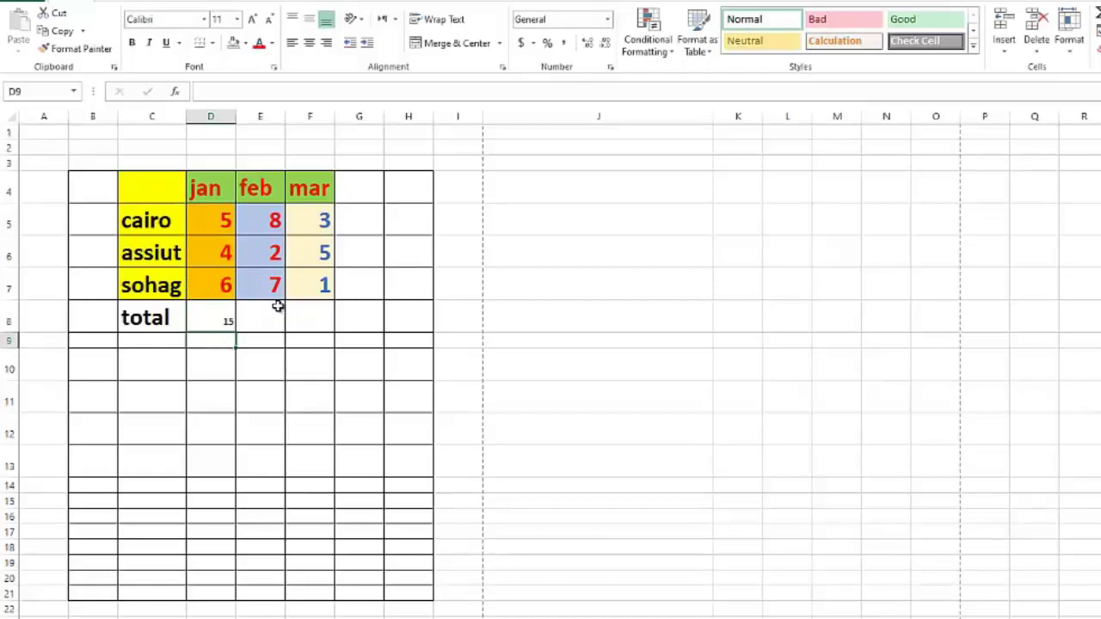
# Enter the formula =E5+E6+E7 in E8 to add up the feb values
pyautogui.click(221, 319)
pyautogui.press('Up')
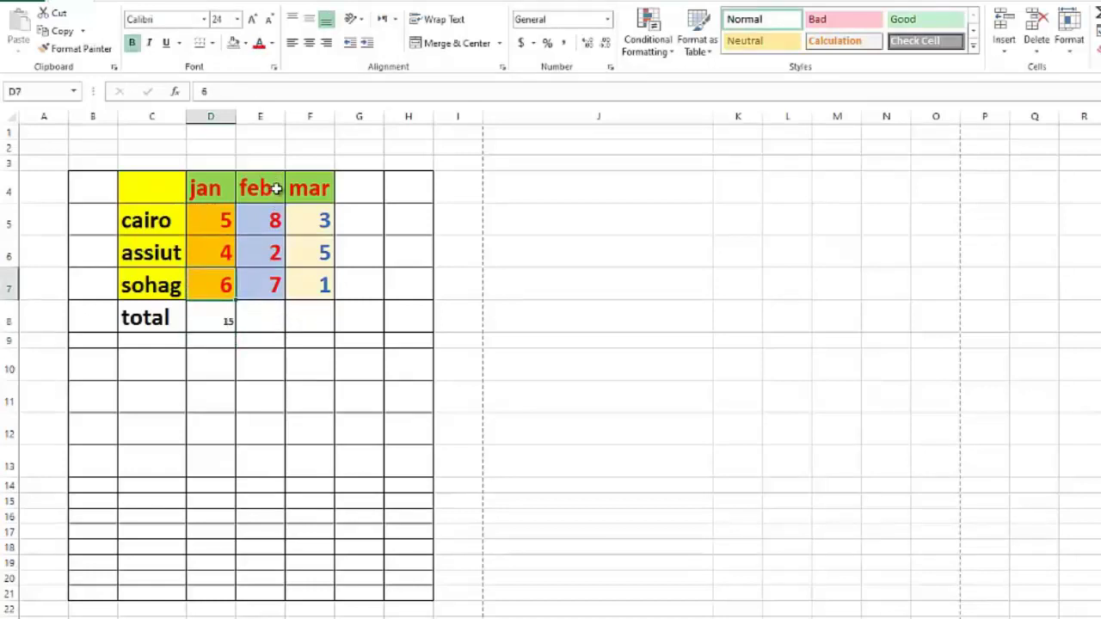
pyautogui.click(258, 314)
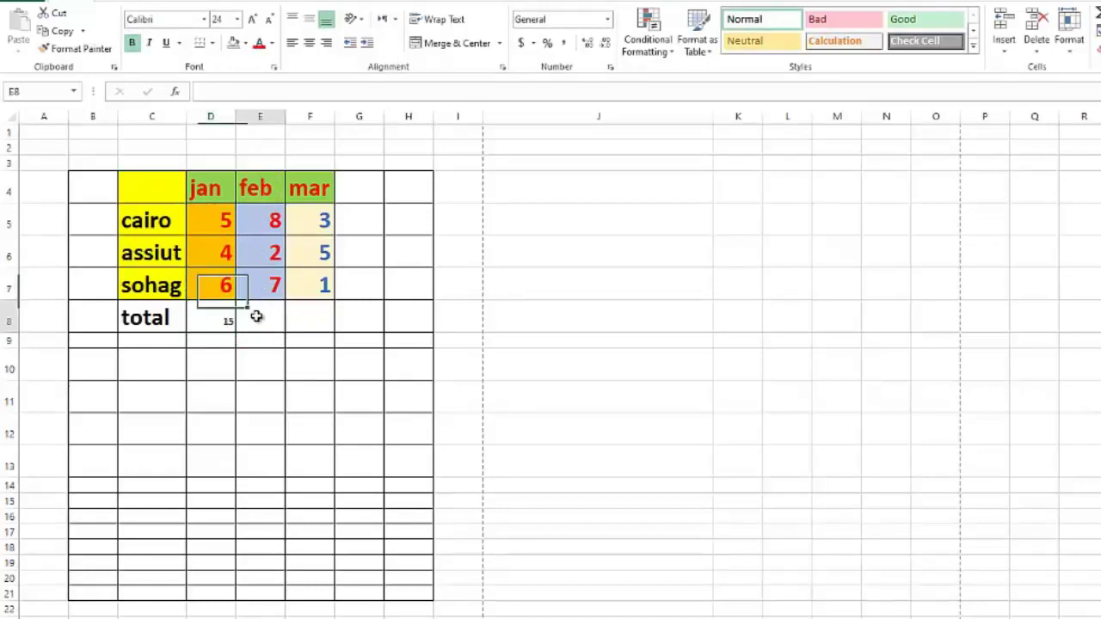
pyautogui.write('=')
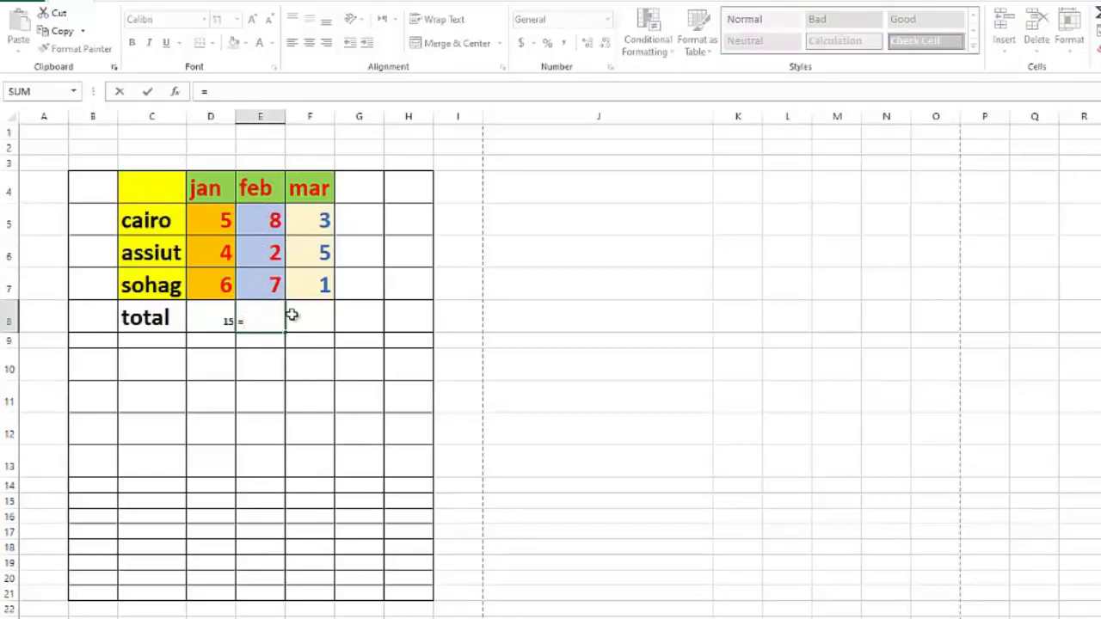
pyautogui.click(267, 223)
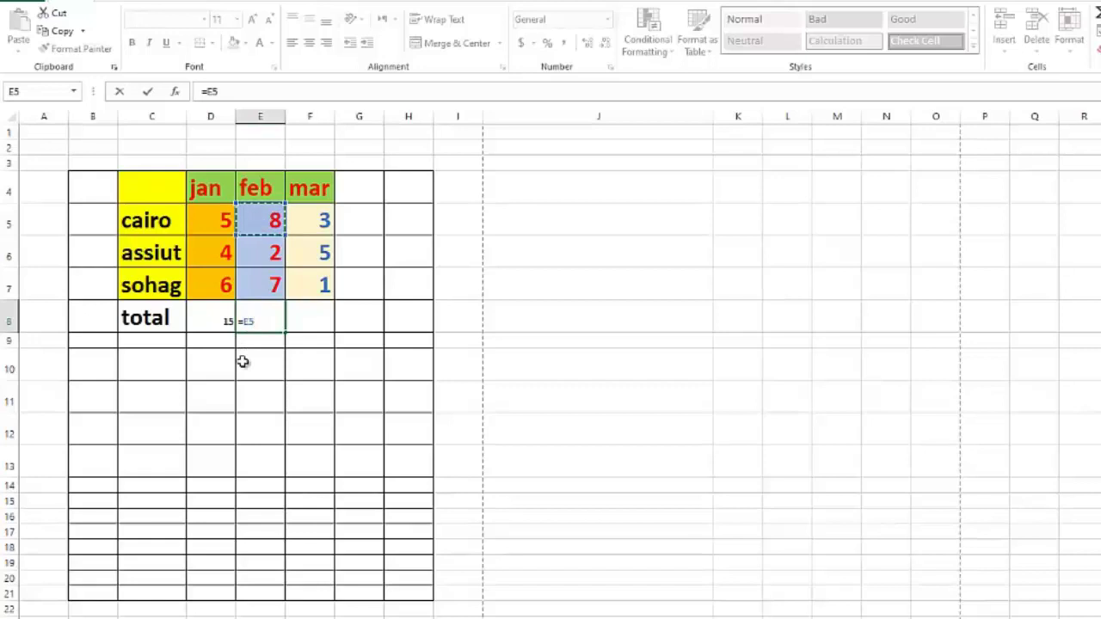
pyautogui.write('+')
pyautogui.click(256, 259)
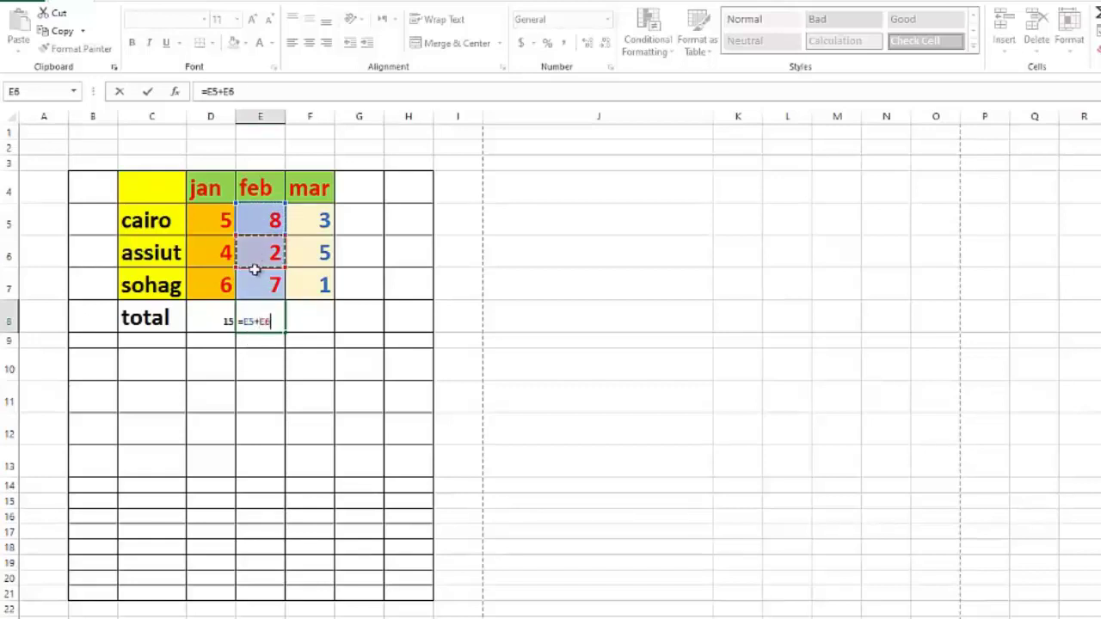
pyautogui.write('+')
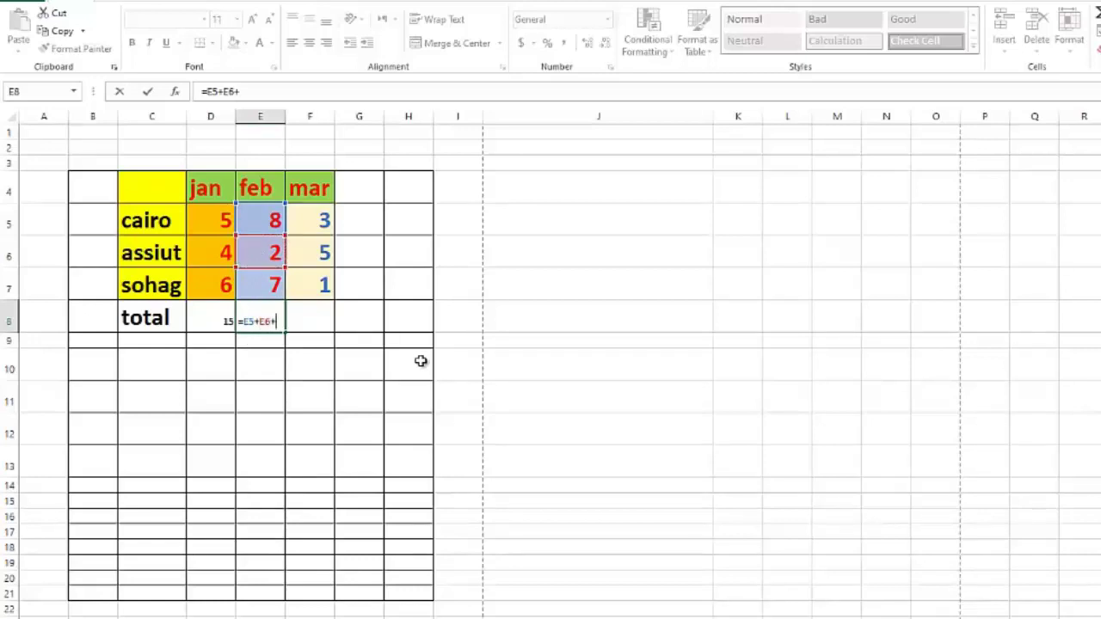
pyautogui.click(266, 286)
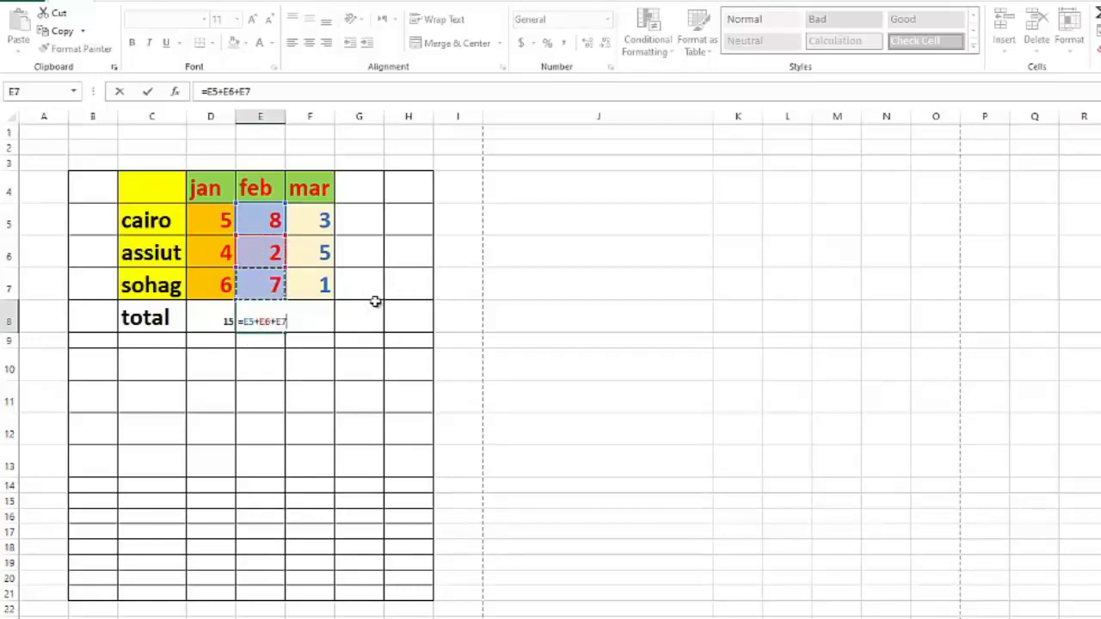
pyautogui.press('Return')
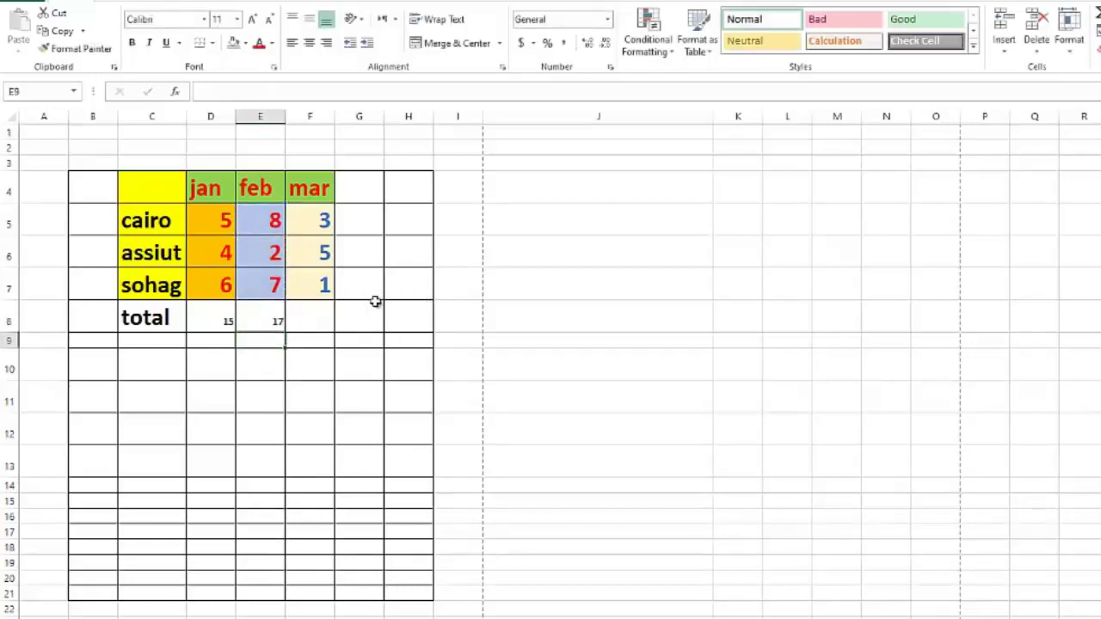
# Enter the formula =F5+F6+F7 in F8 to add up the mar values
pyautogui.click(273, 327)
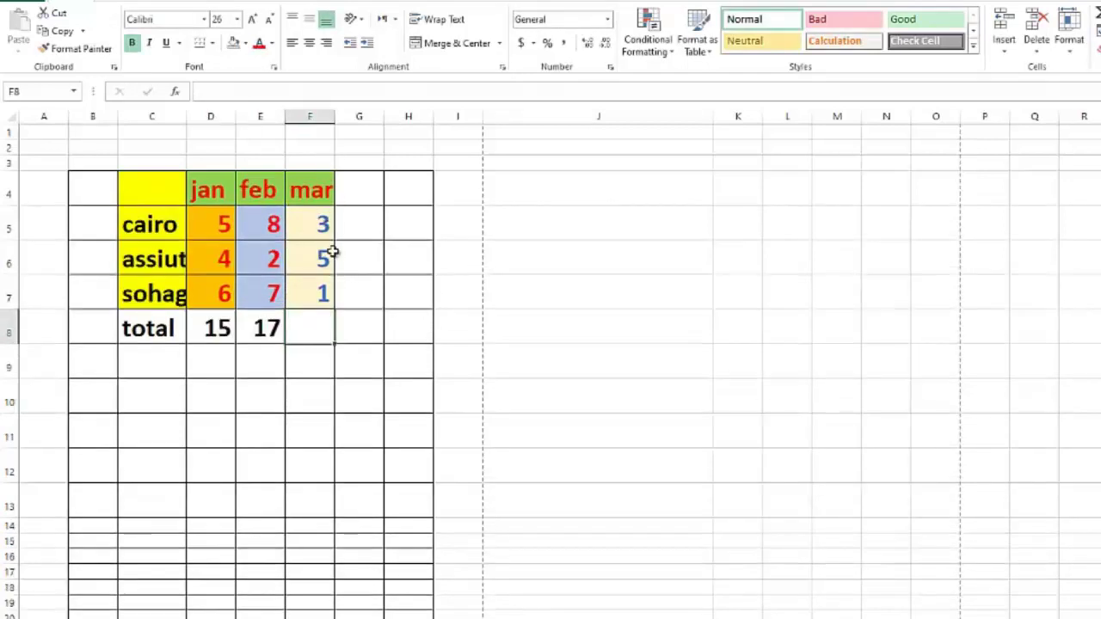
pyautogui.write('=')
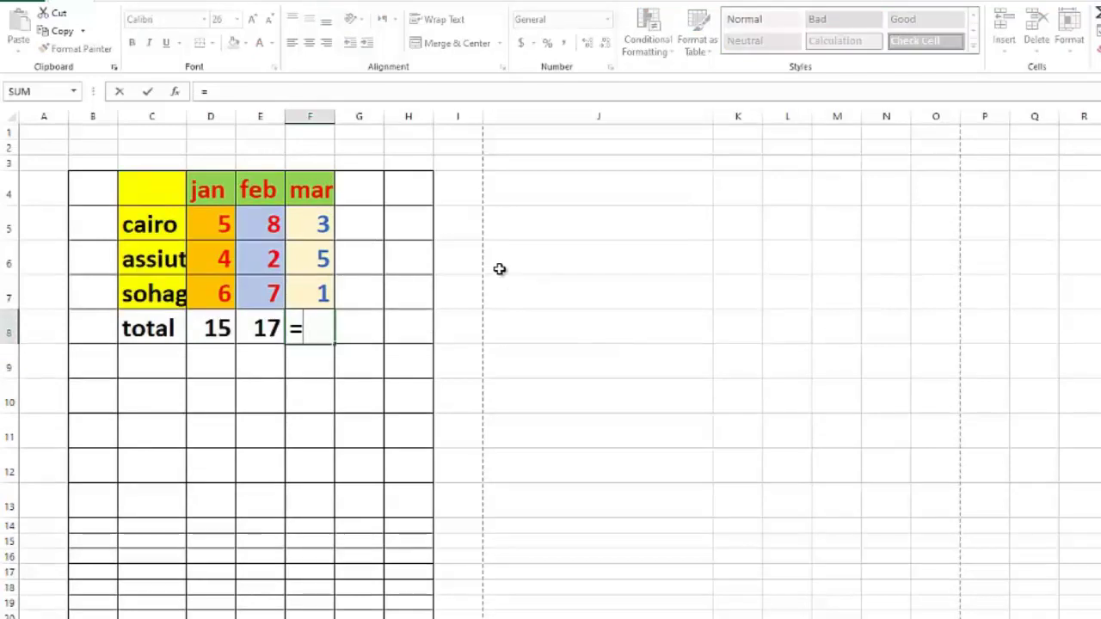
pyautogui.click(328, 229)
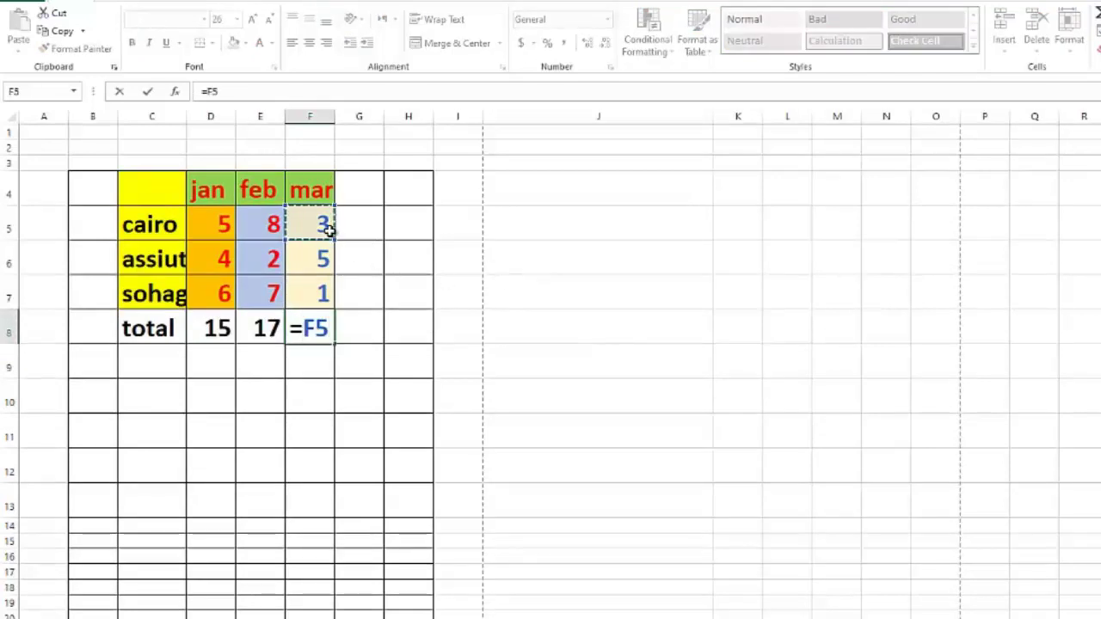
pyautogui.write('+')
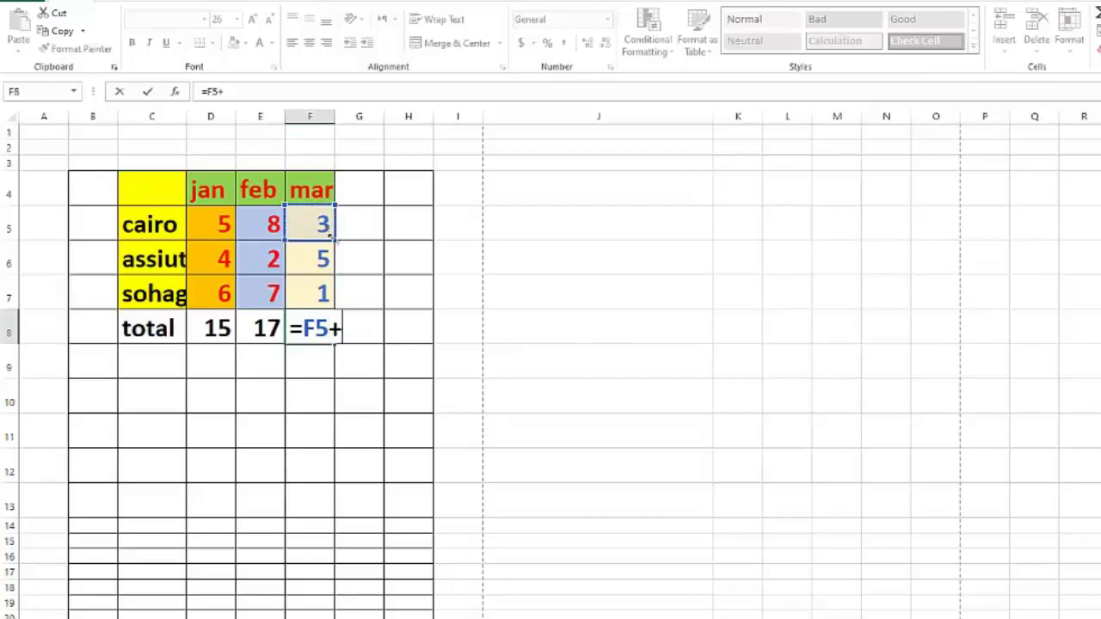
pyautogui.click(325, 256)
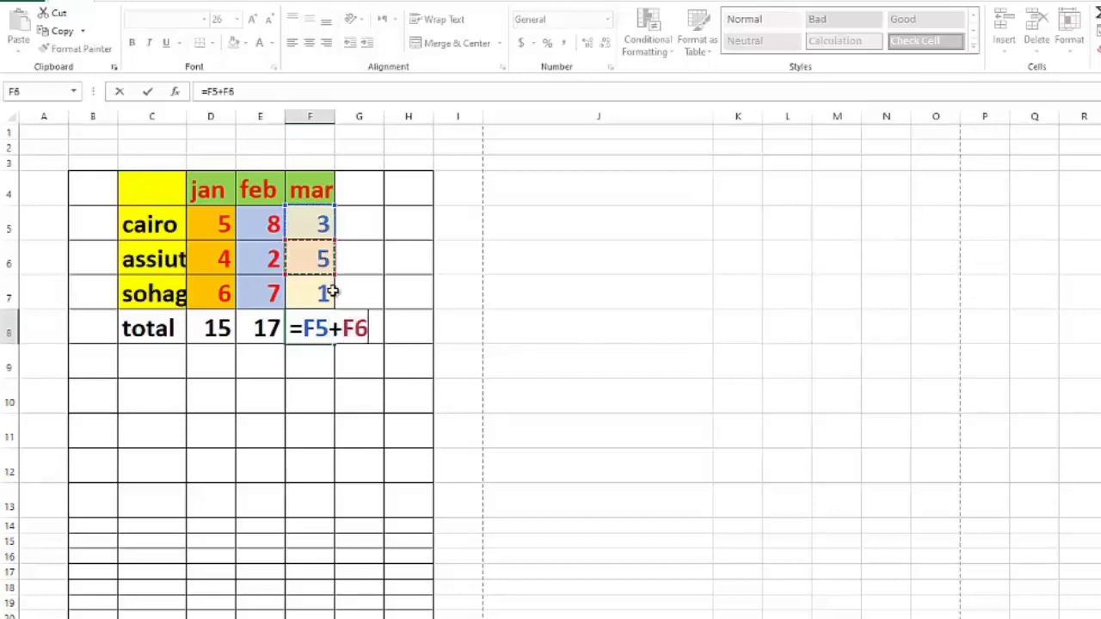
pyautogui.write('+')
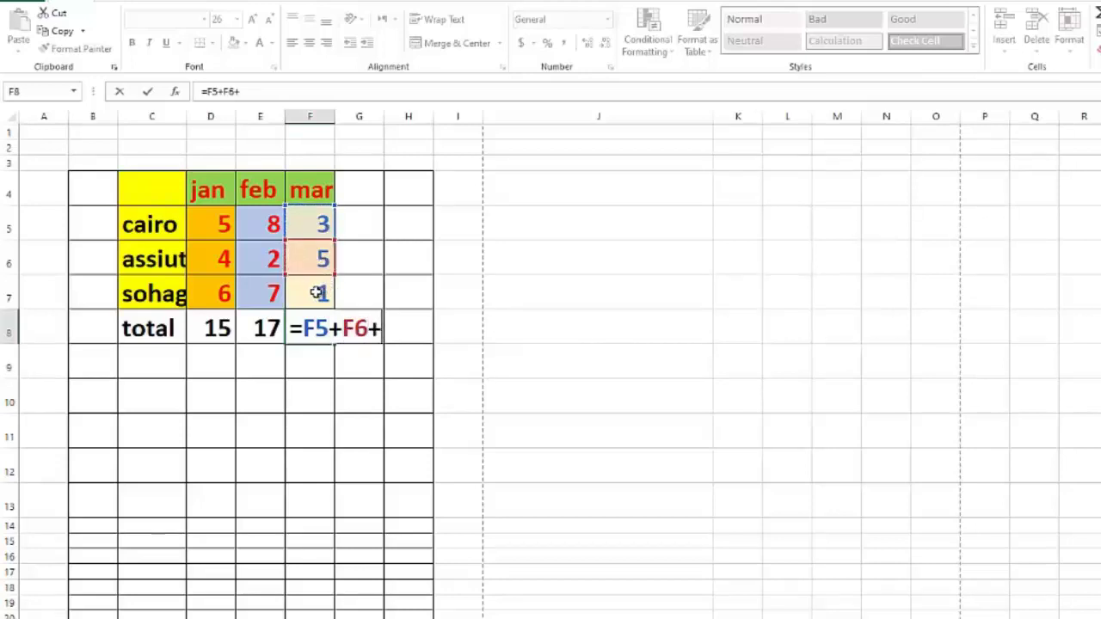
pyautogui.click(327, 293)
pyautogui.press('Return')
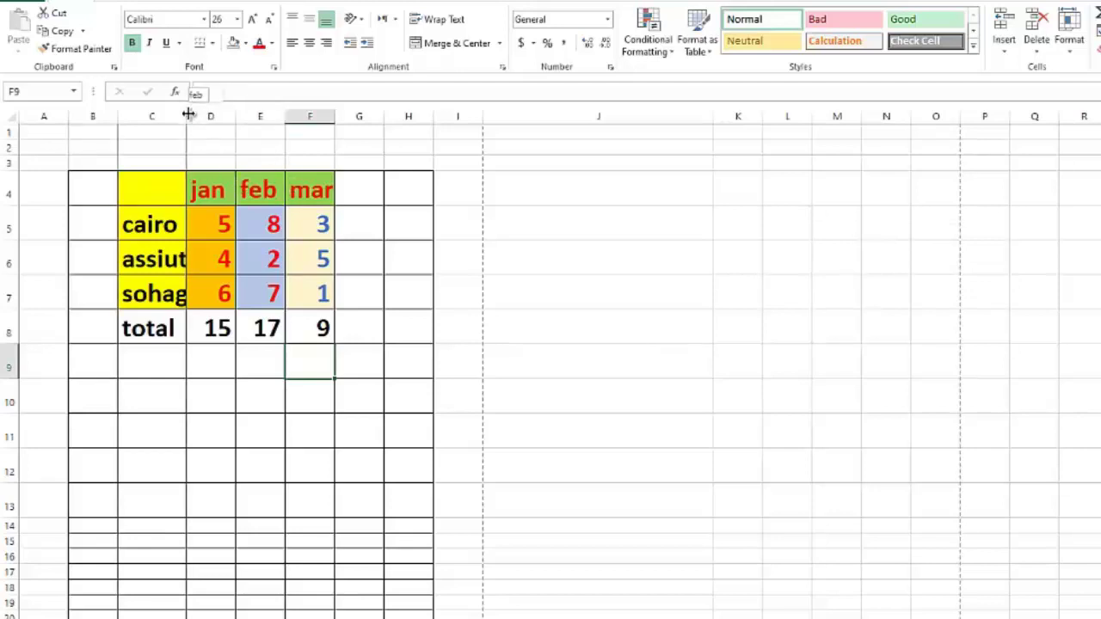
# Widen column C slightly so the city names fit inside their cells
pyautogui.moveTo(187, 110); pyautogui.dragTo(196, 109)
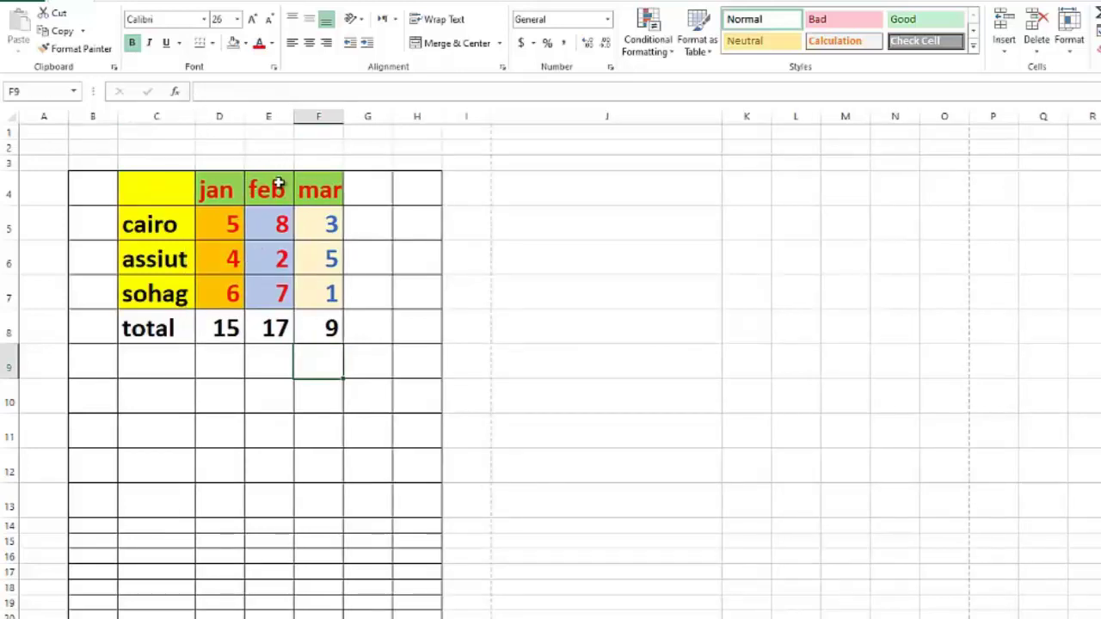
# Compare the plain contents of the city, month and value cells with the formulas behind the totals in D8 and F8
pyautogui.click(174, 223)
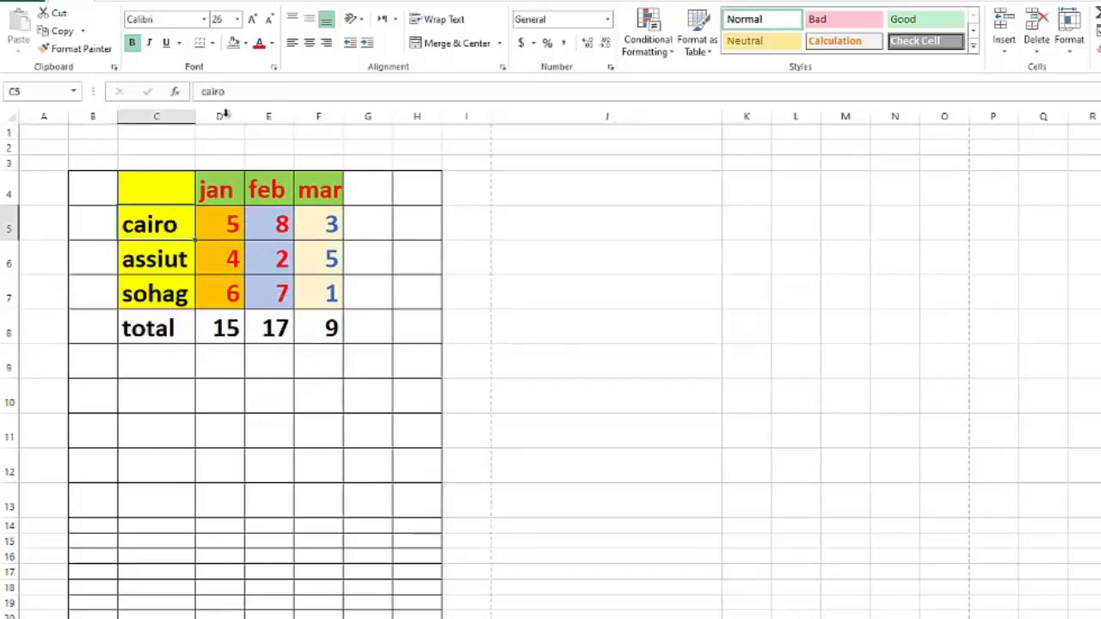
pyautogui.click(228, 222)
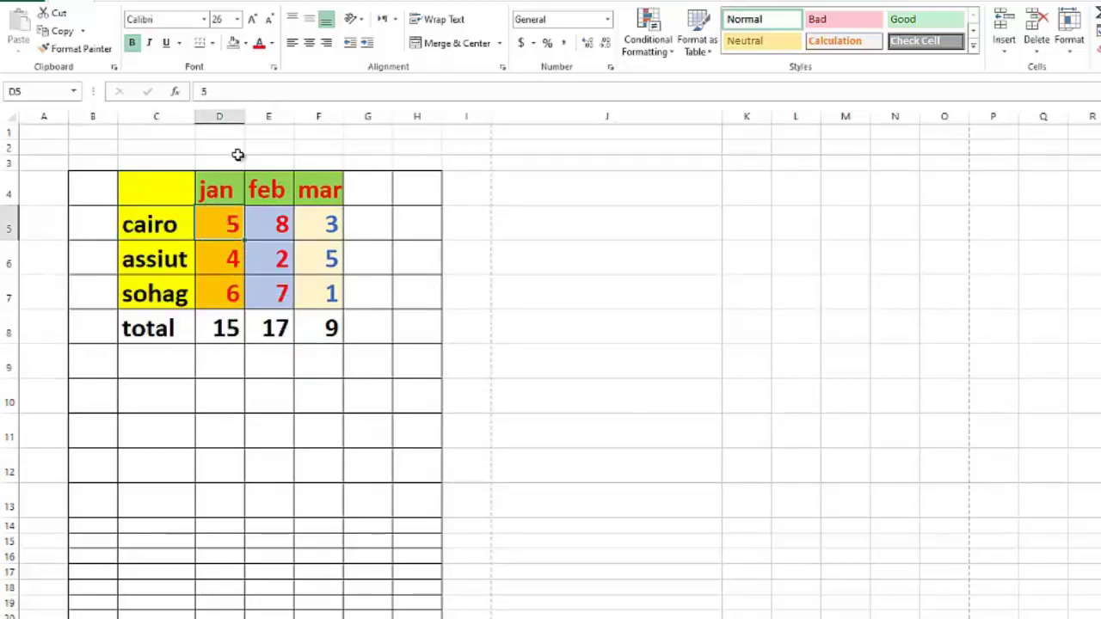
pyautogui.click(215, 186)
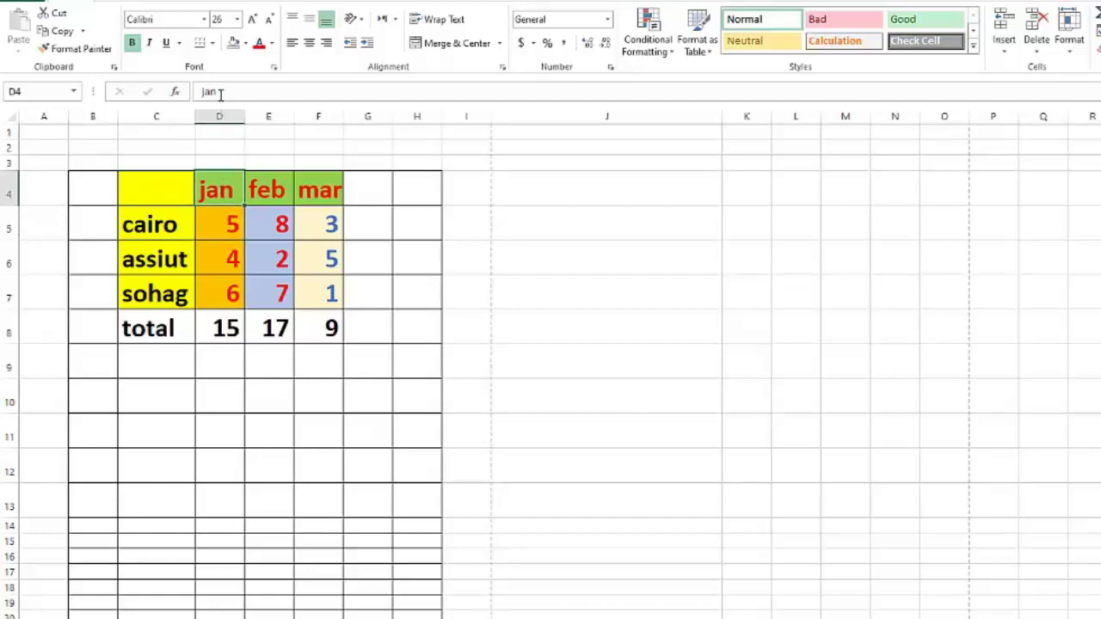
pyautogui.click(232, 332)
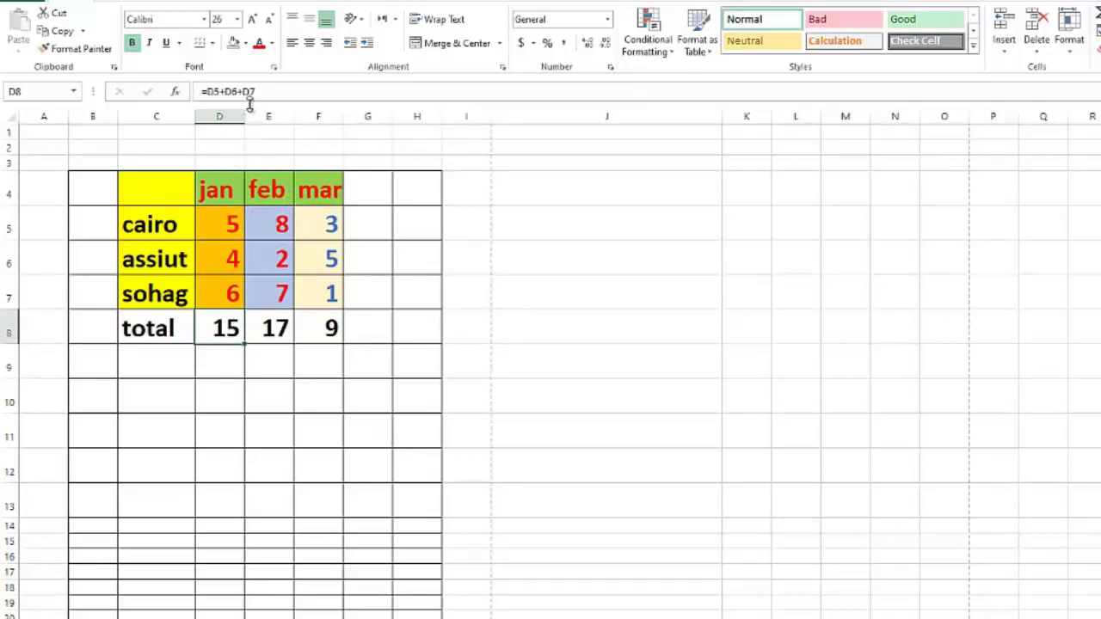
pyautogui.click(324, 324)
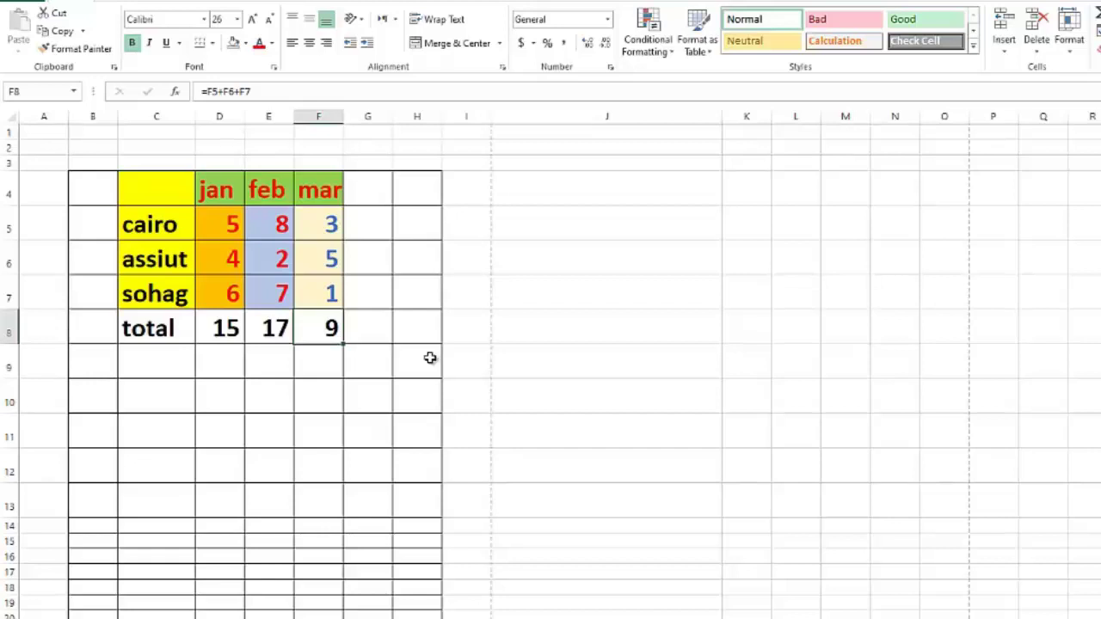
pyautogui.click(155, 223)
pyautogui.click(219, 193)
pyautogui.press('Right')
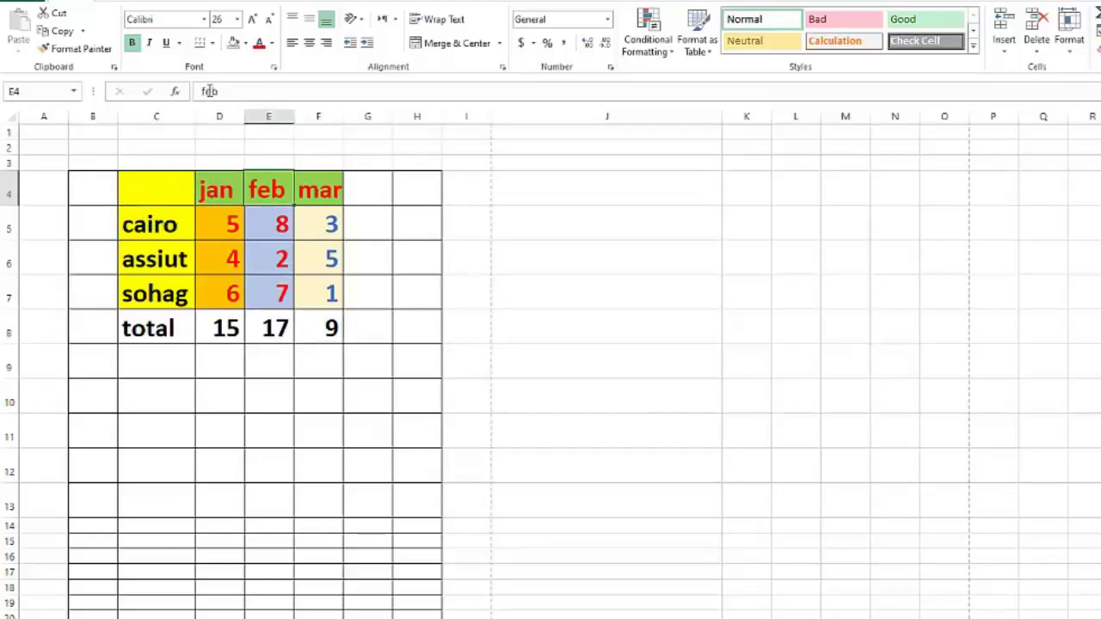
pyautogui.doubleClick(209, 91)
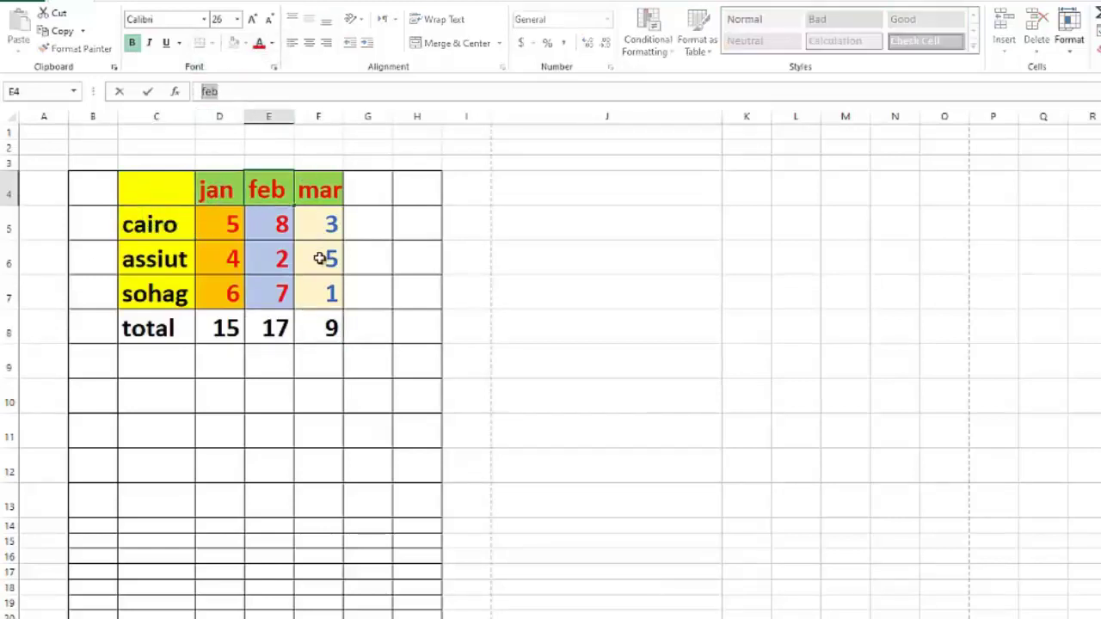
# Examine the formulas in total cells D8, E8 and F8 against the month headers in row 4 and the empty cells in column H
pyautogui.click(234, 320)
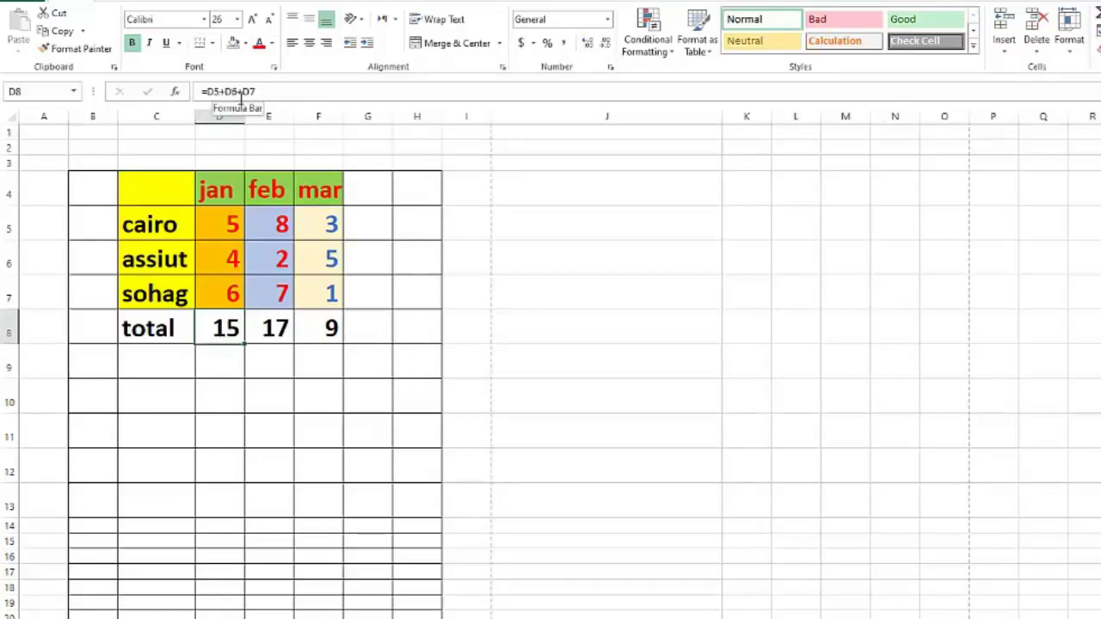
pyautogui.click(291, 330)
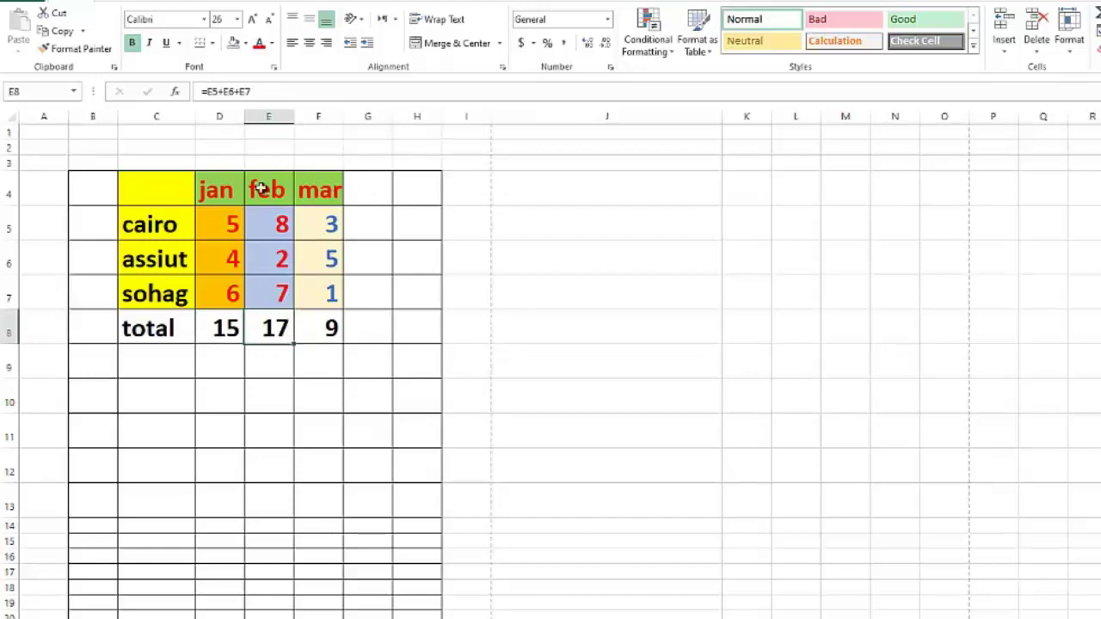
pyautogui.click(330, 327)
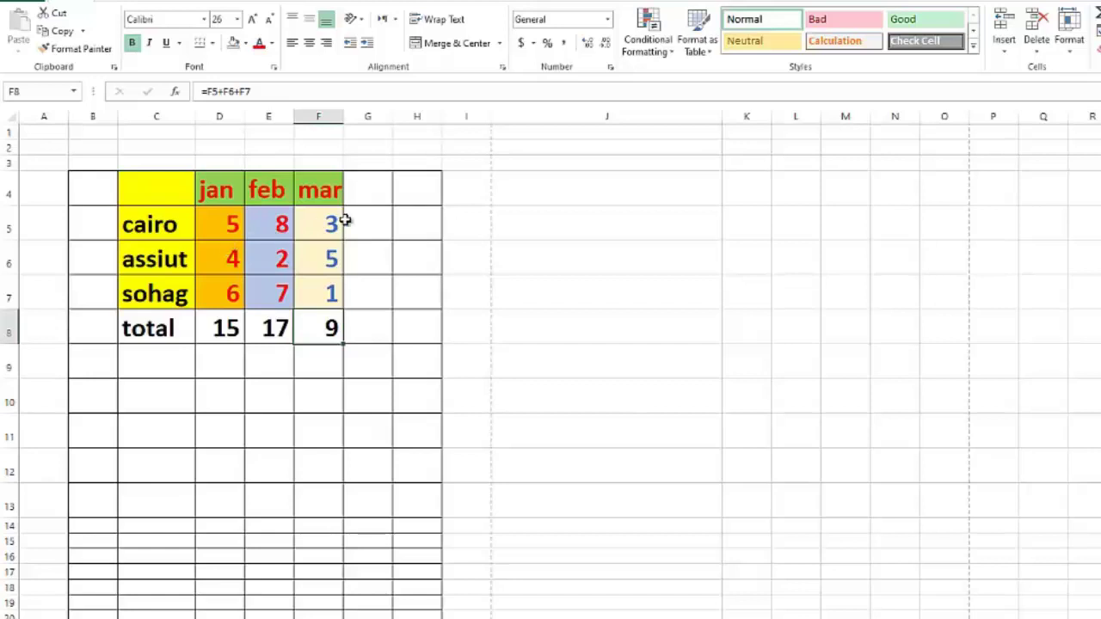
pyautogui.click(216, 191)
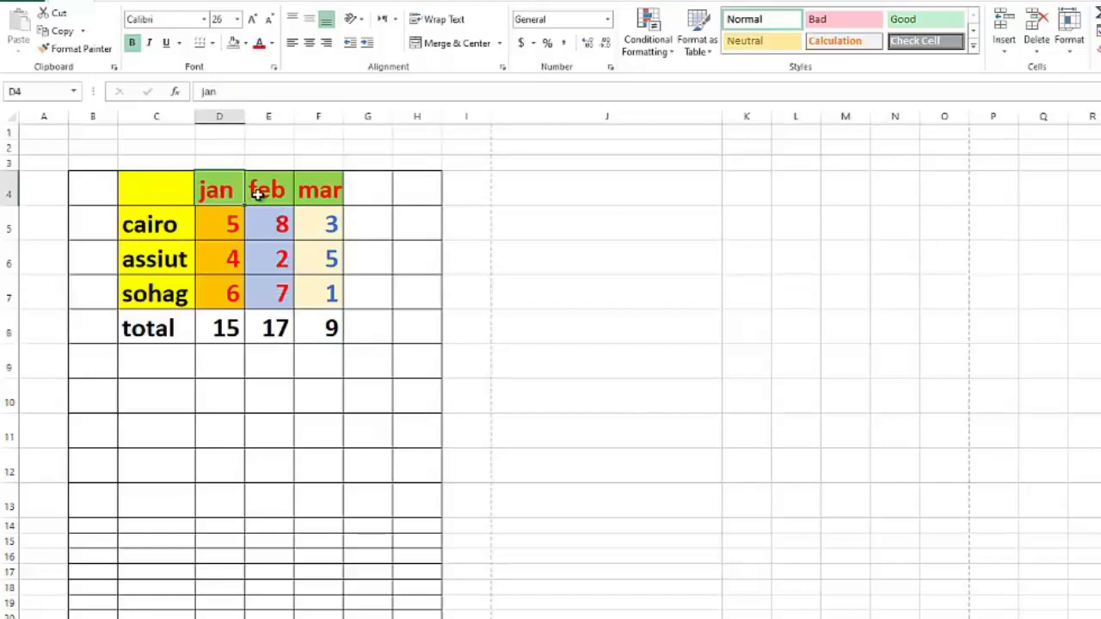
pyautogui.click(260, 189)
pyautogui.click(310, 190)
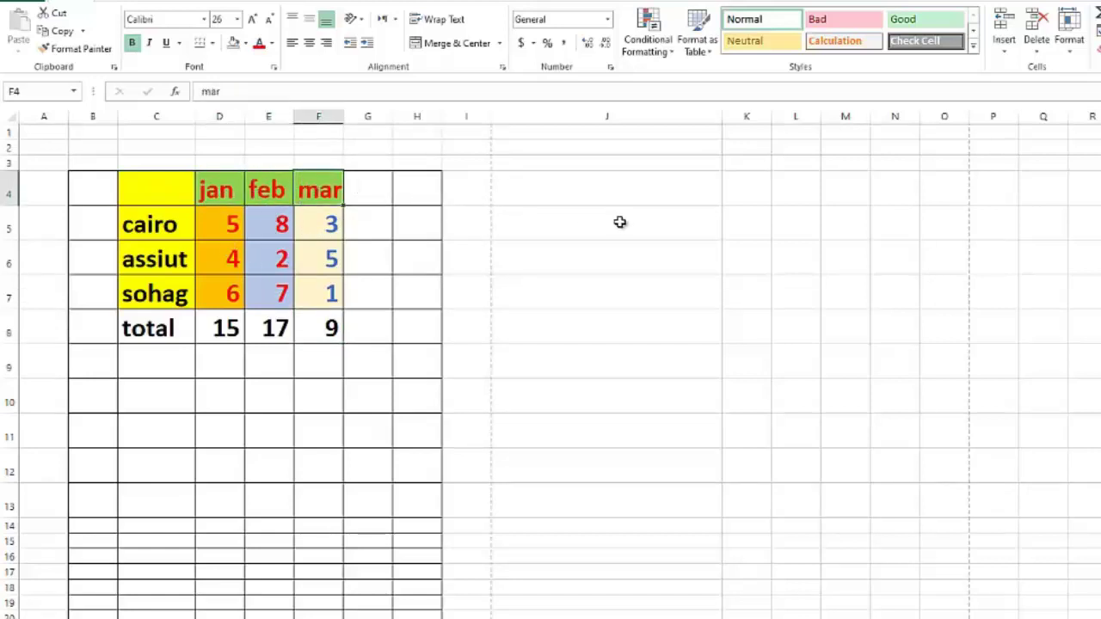
pyautogui.click(421, 191)
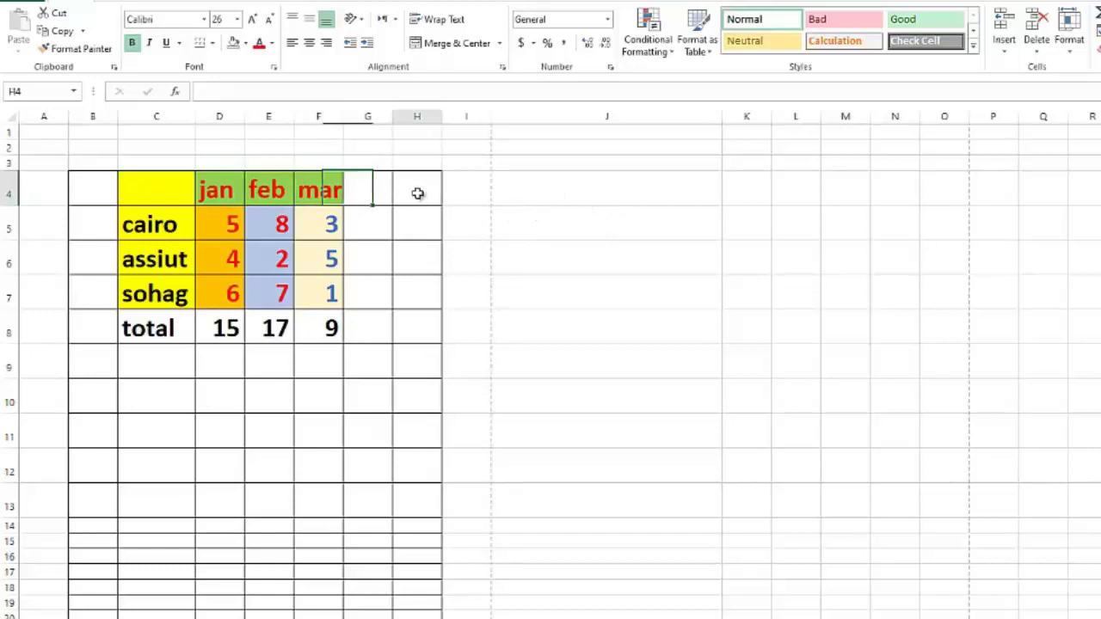
pyautogui.click(234, 327)
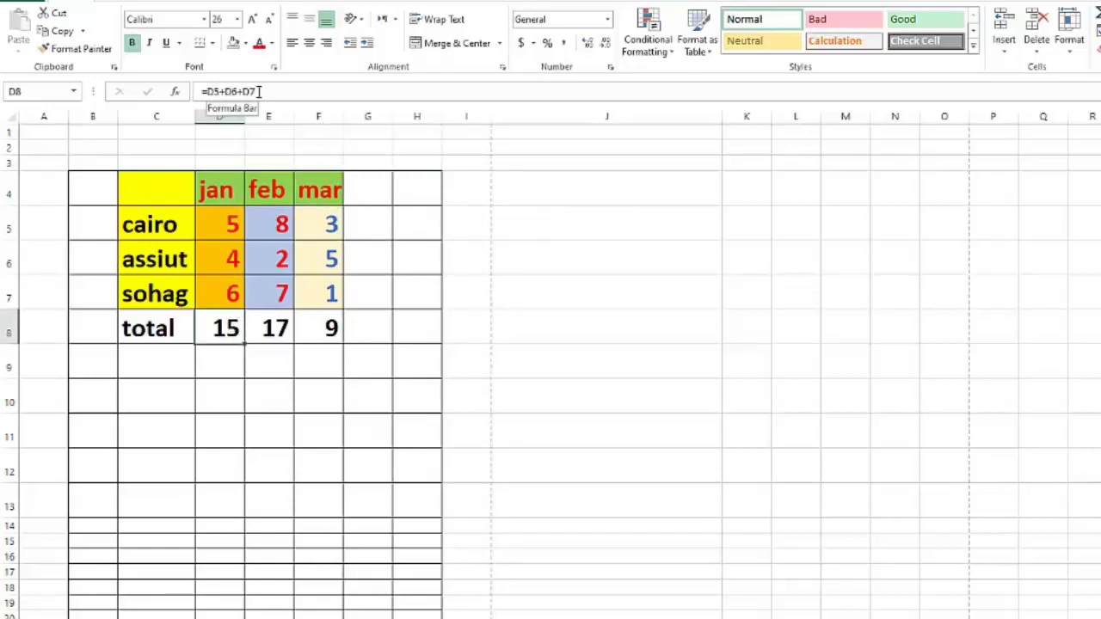
pyautogui.click(418, 186)
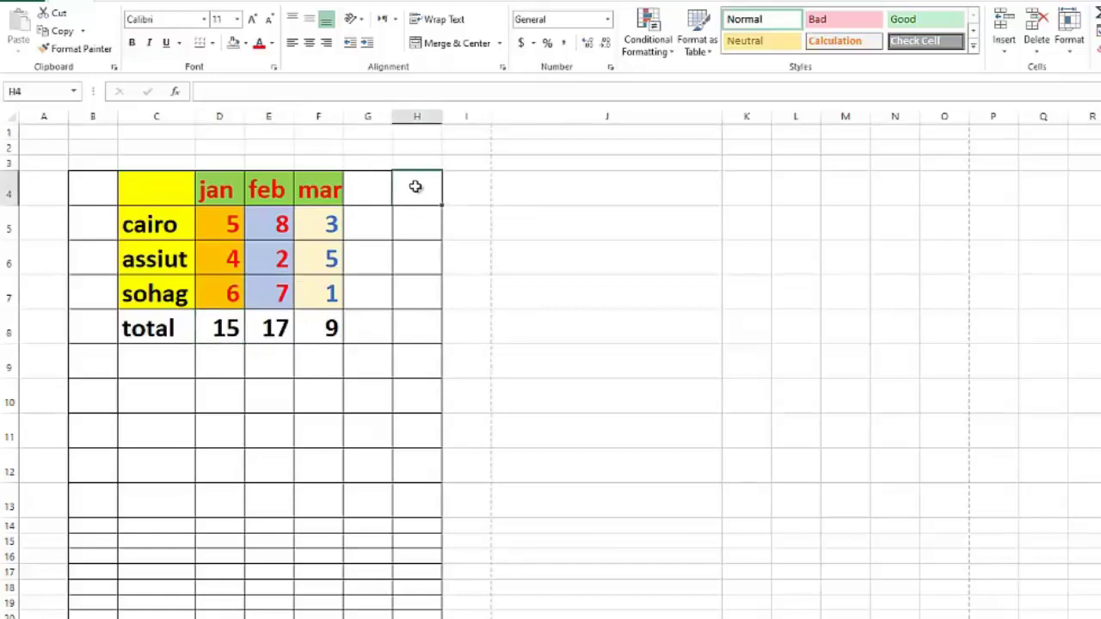
pyautogui.click(406, 331)
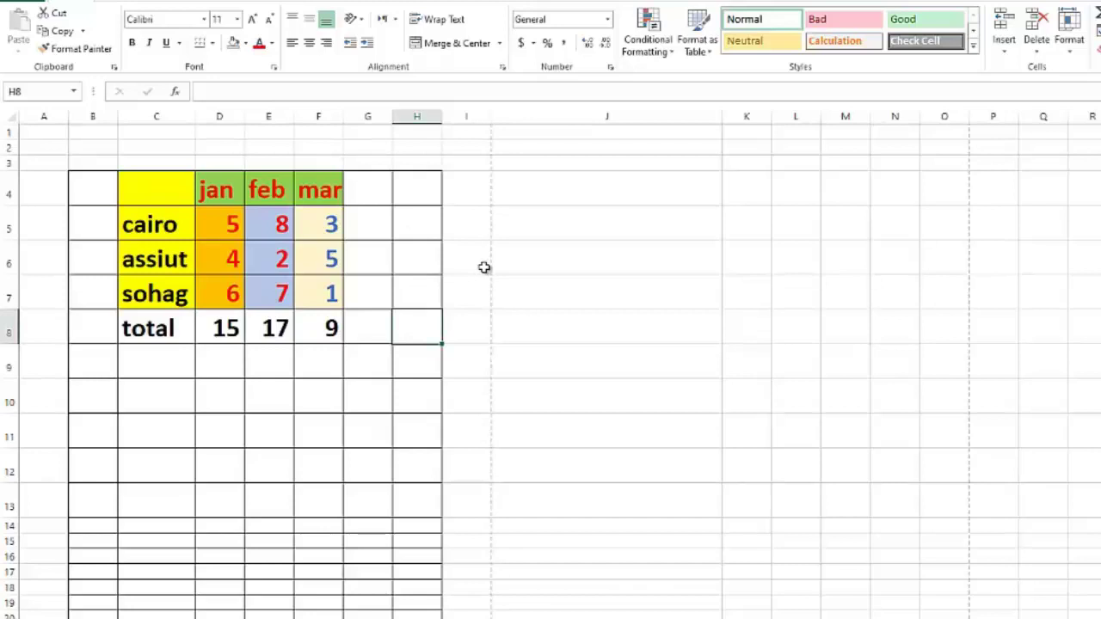
# Clear the feb and mar totals in E8:F8 and select the jan total in D8
pyautogui.click(277, 328)
pyautogui.moveTo(293, 343); pyautogui.dragTo(328, 328)
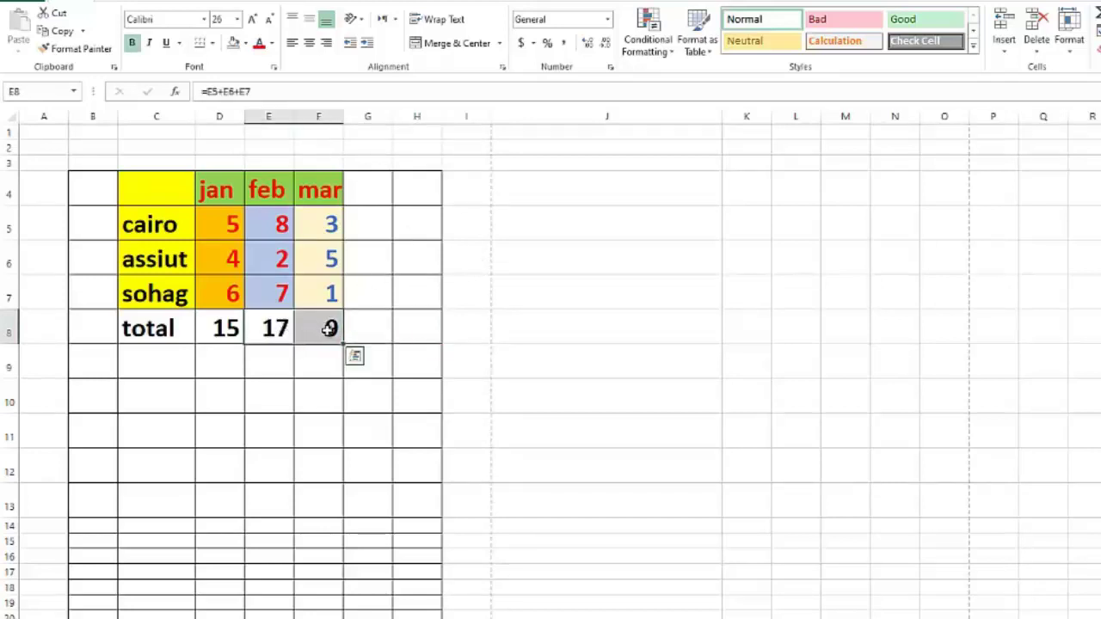
pyautogui.press('Delete')
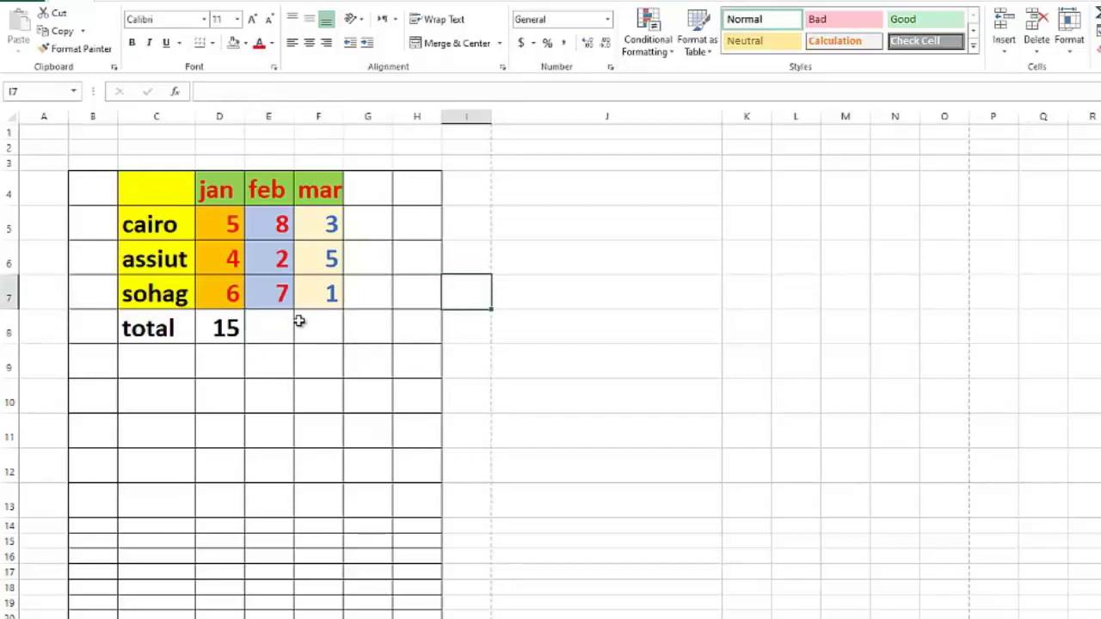
pyautogui.click(221, 328)
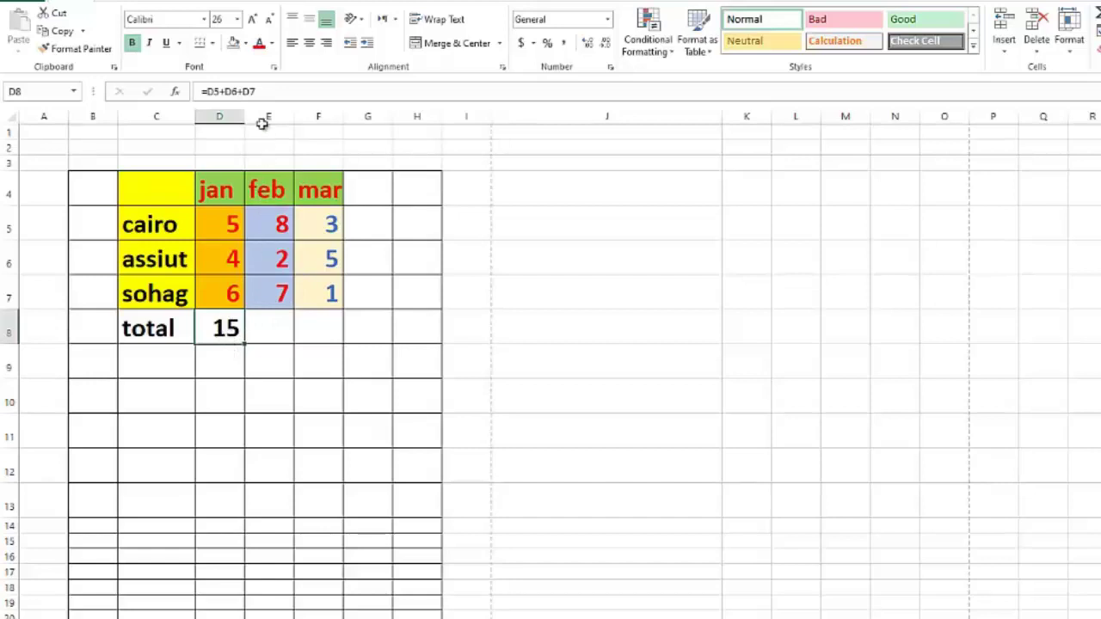
# Examine the cell references in the jan total formula in D8 and the empty total cells E8:G8
pyautogui.click(258, 92)
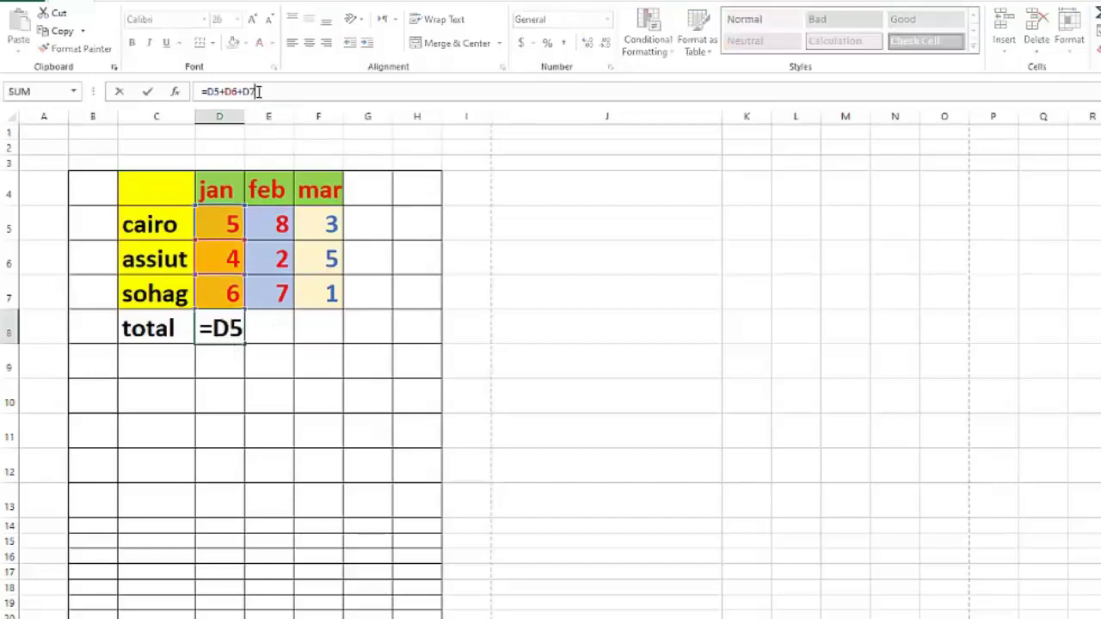
pyautogui.click(228, 328)
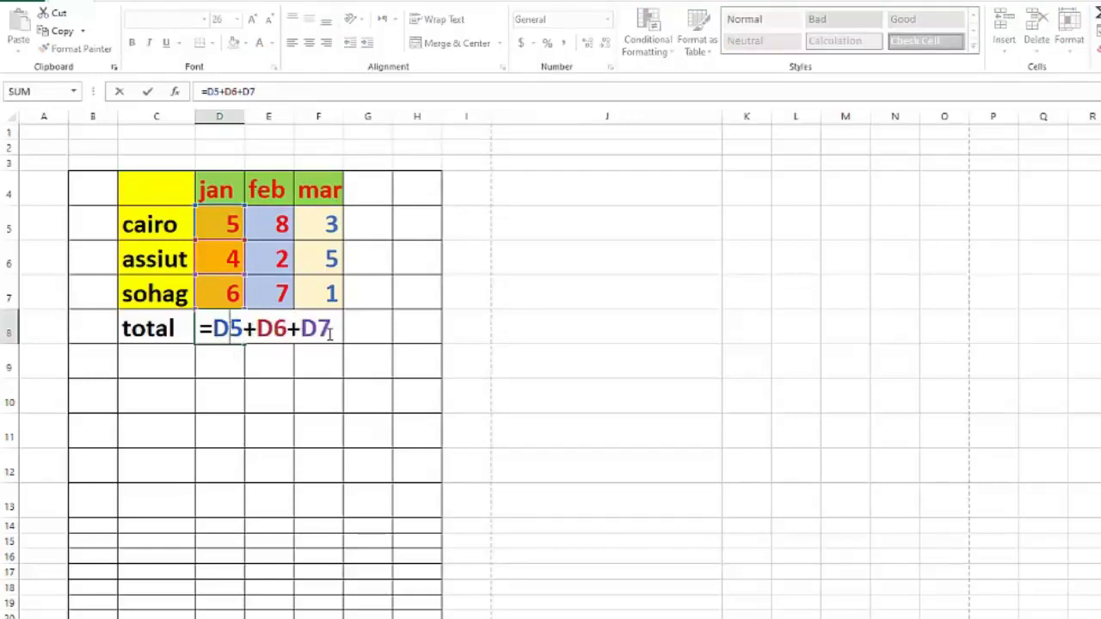
pyautogui.hotkey('ctrl', 'Return')
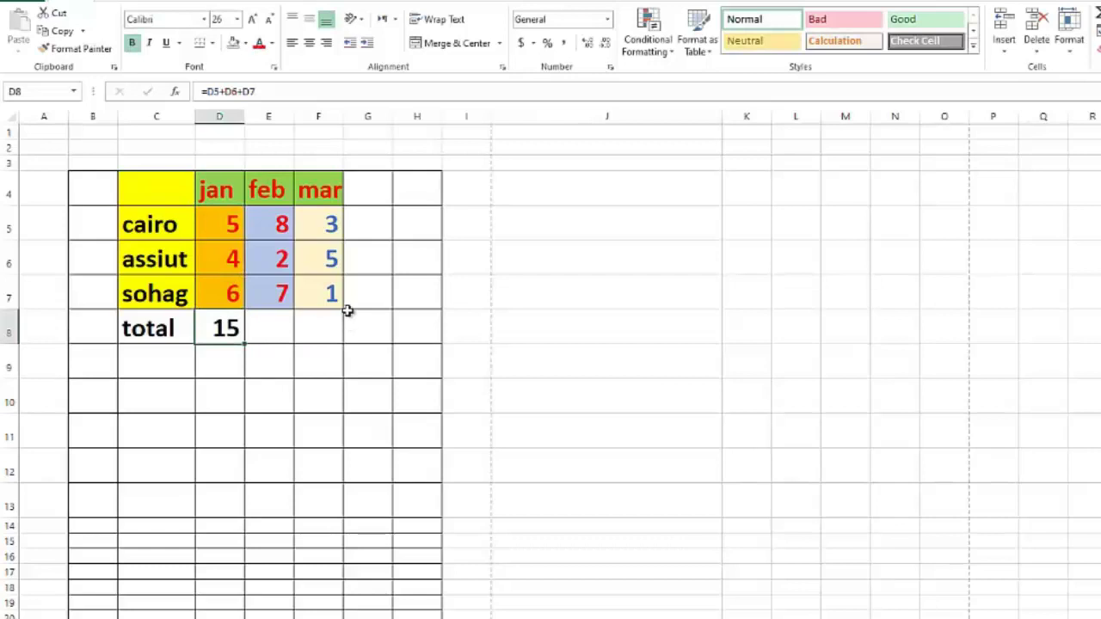
pyautogui.doubleClick(230, 337)
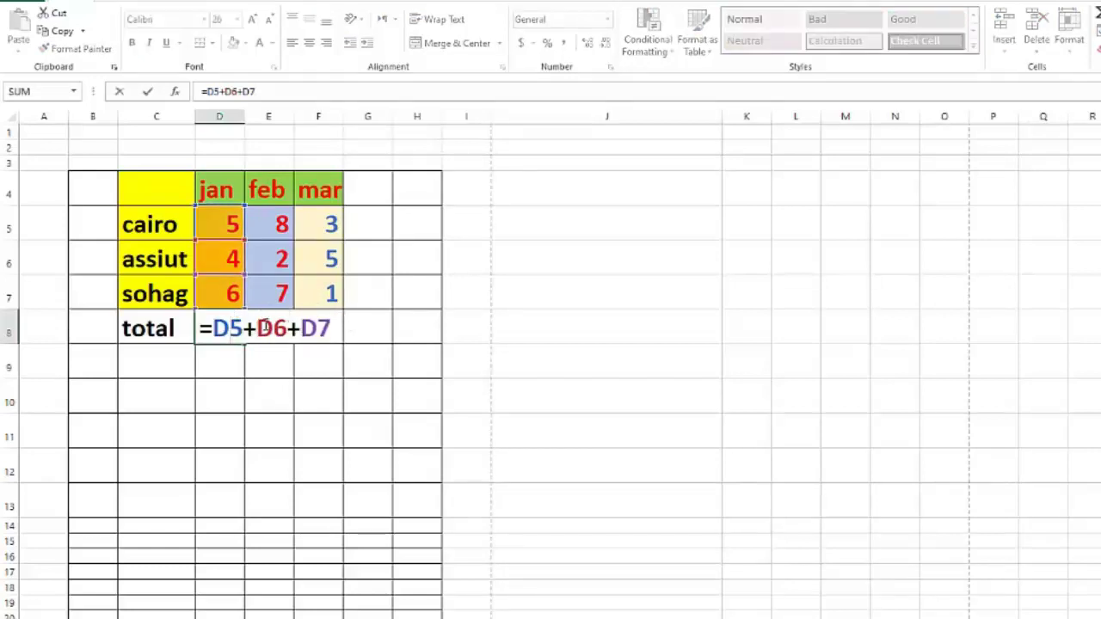
pyautogui.hotkey('ctrl', 'Return')
pyautogui.click(278, 327)
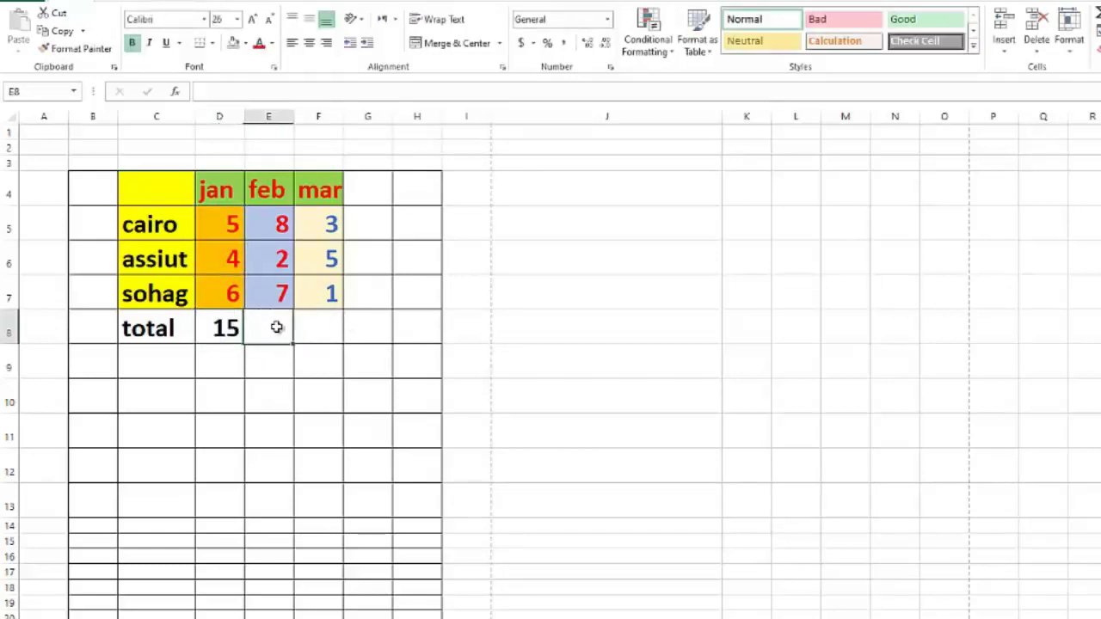
pyautogui.click(334, 321)
pyautogui.click(371, 327)
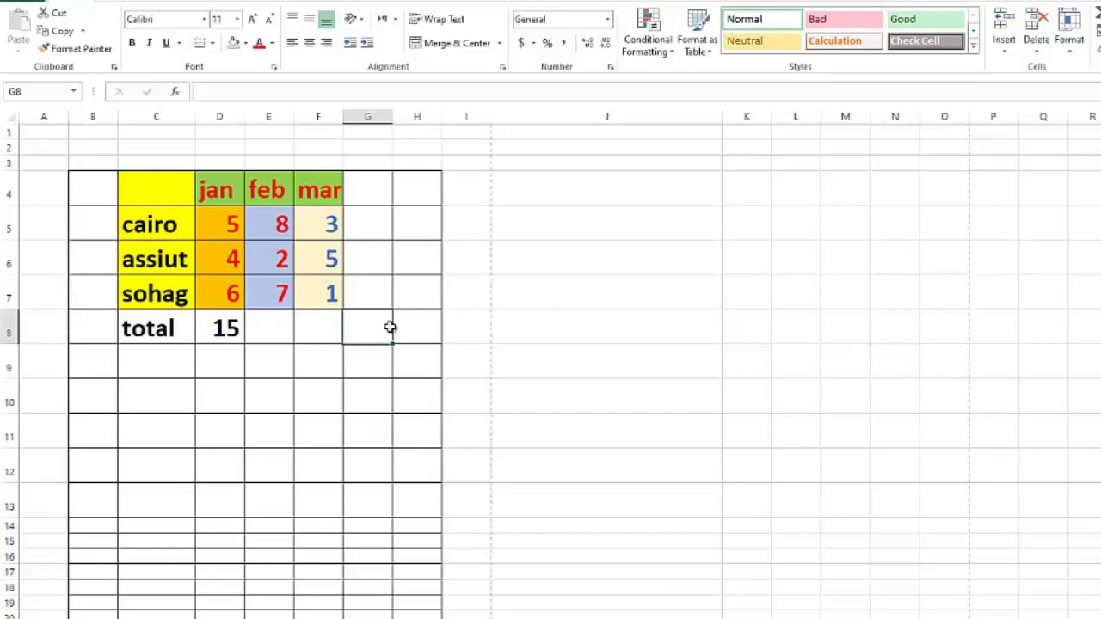
# Autofill the jan total formula from D8 across to F8 for the feb and mar columns
pyautogui.click(226, 334)
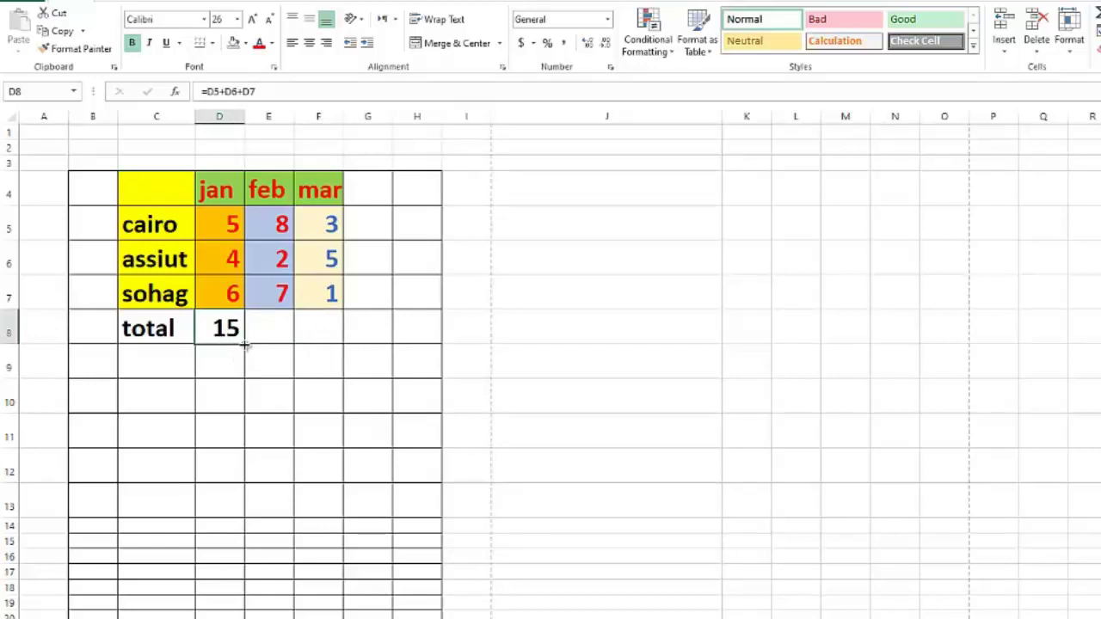
pyautogui.moveTo(244, 345); pyautogui.dragTo(329, 351)
pyautogui.click(261, 331)
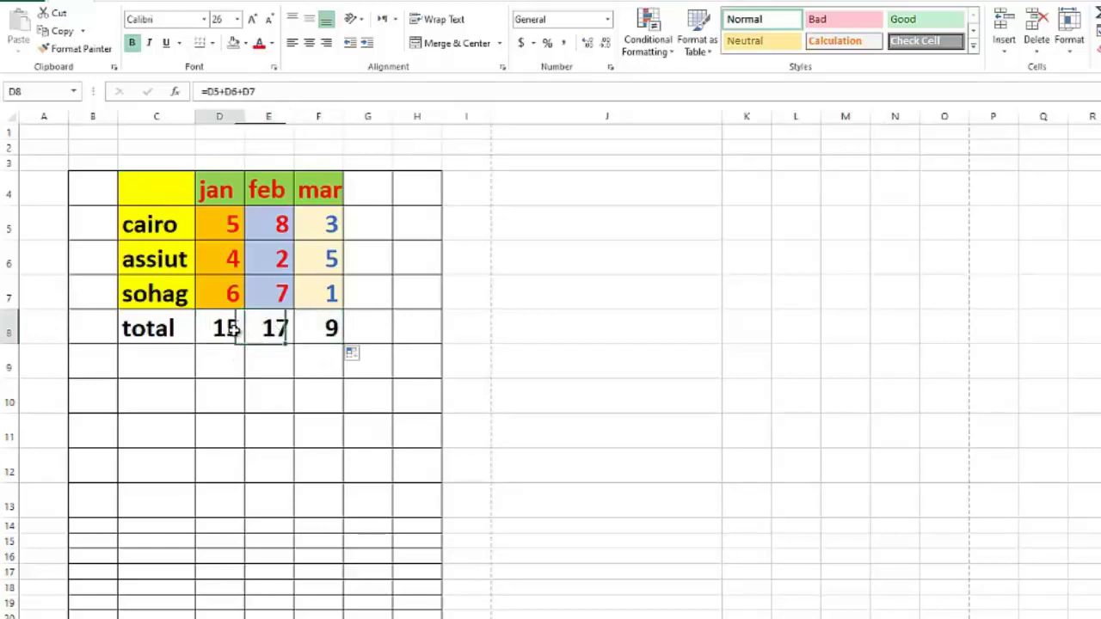
# Compare the cell references in the total formulas of D8, E8 and F8 with their month columns
pyautogui.click(232, 334)
pyautogui.doubleClick(232, 334)
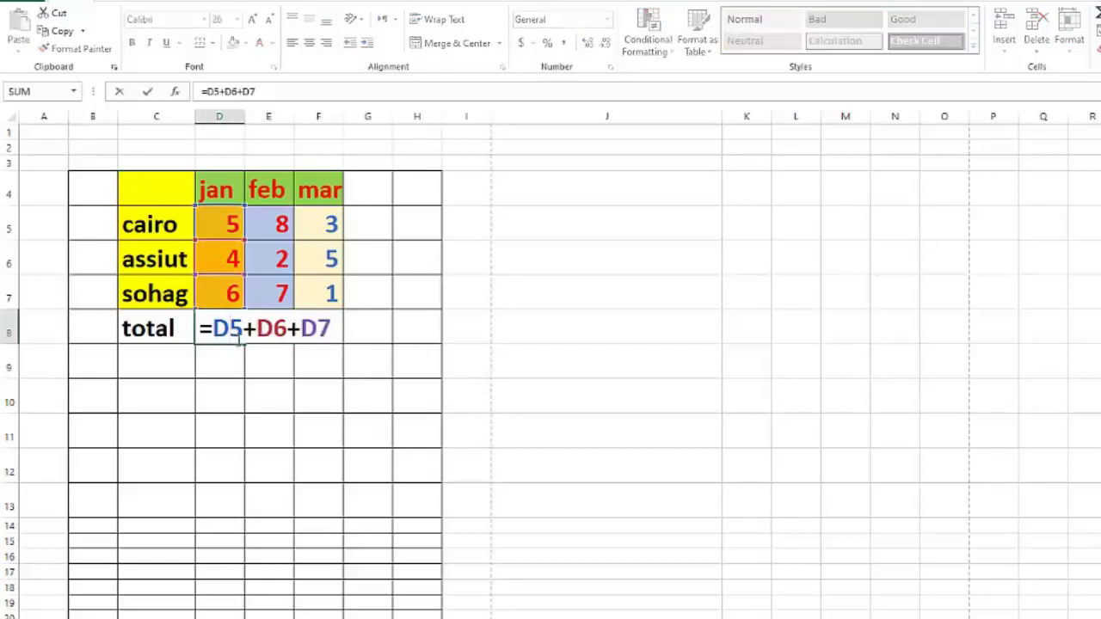
pyautogui.press('Escape')
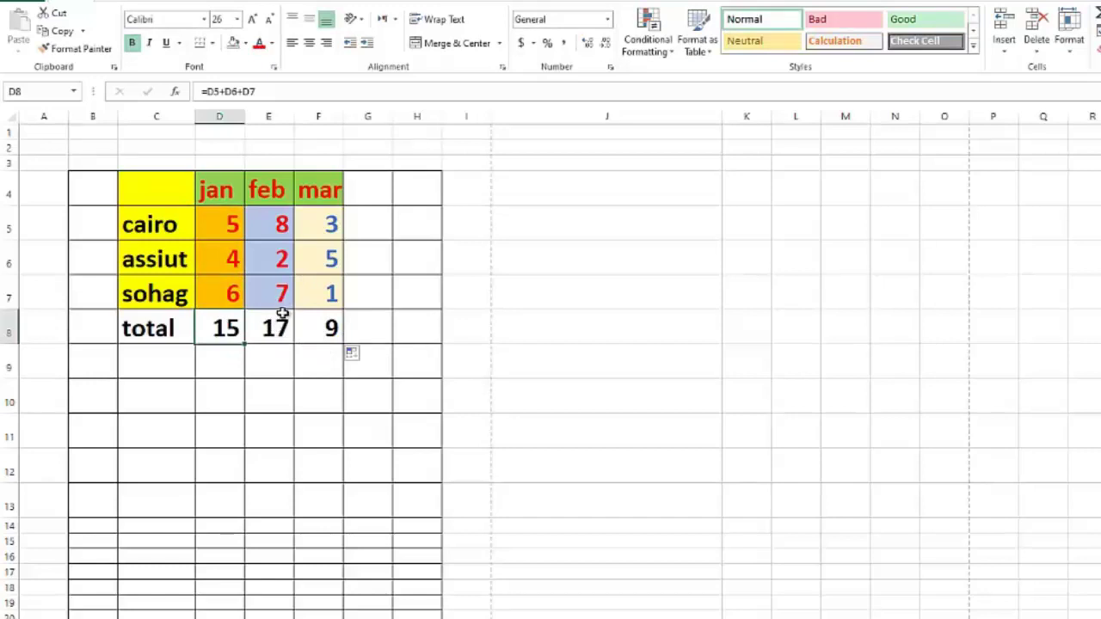
pyautogui.doubleClick(275, 329)
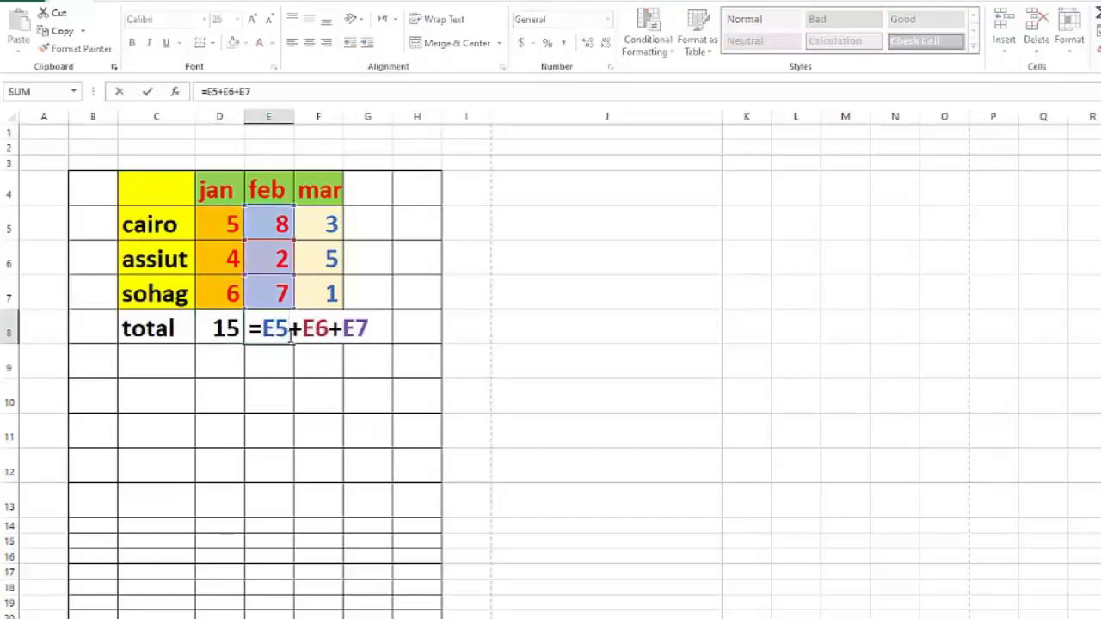
pyautogui.press('Escape')
pyautogui.doubleClick(337, 341)
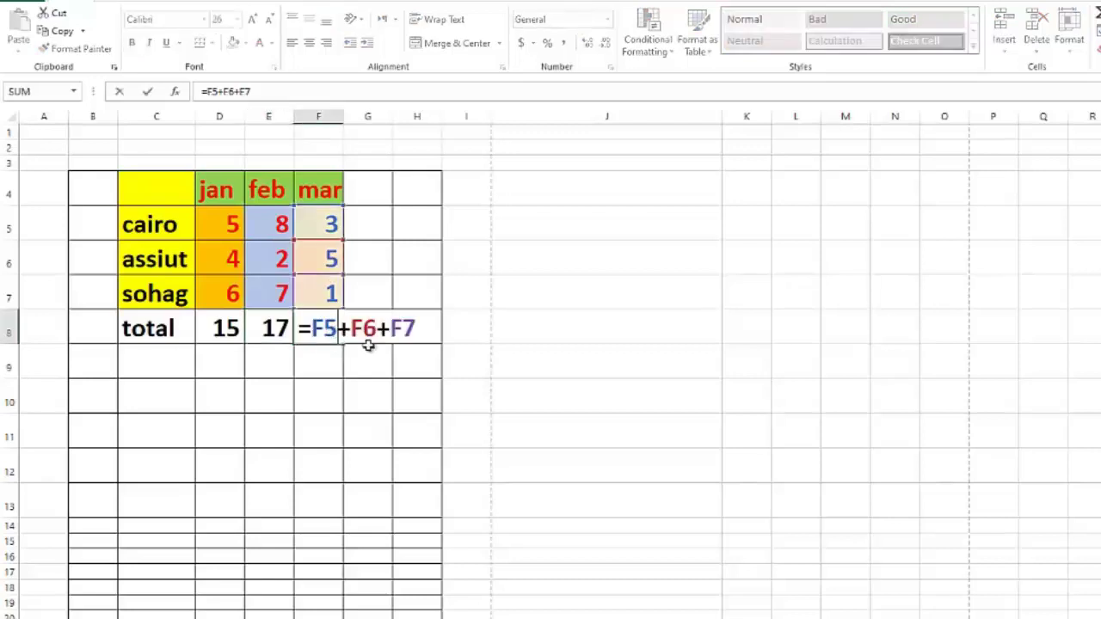
pyautogui.press('Escape')
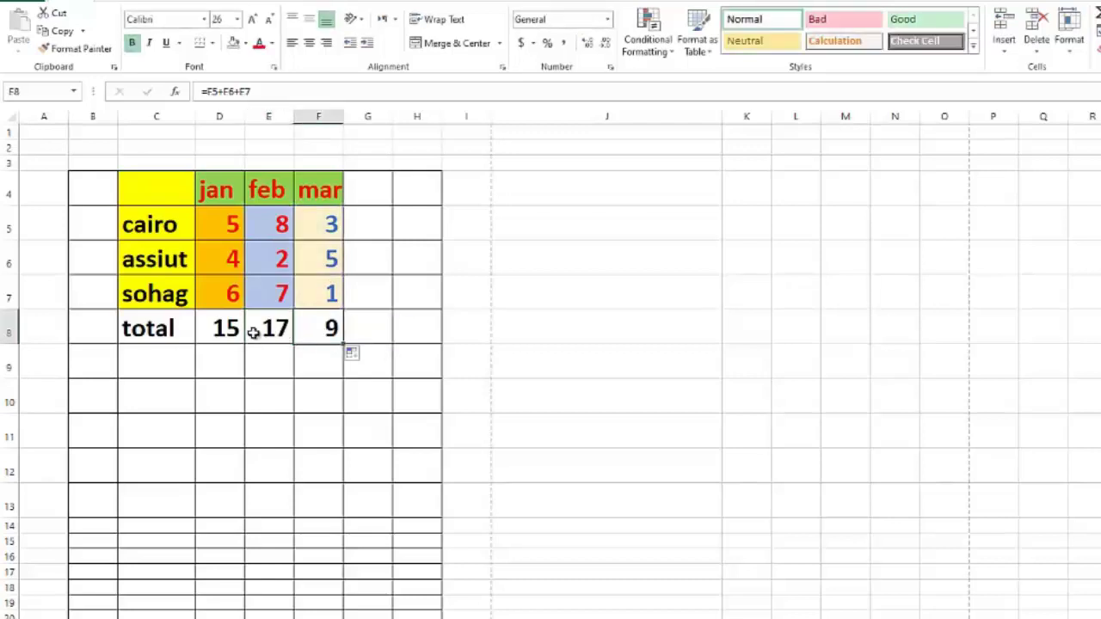
# Autofill the jan total formula from D8 across row 8 to K8
pyautogui.click(241, 339)
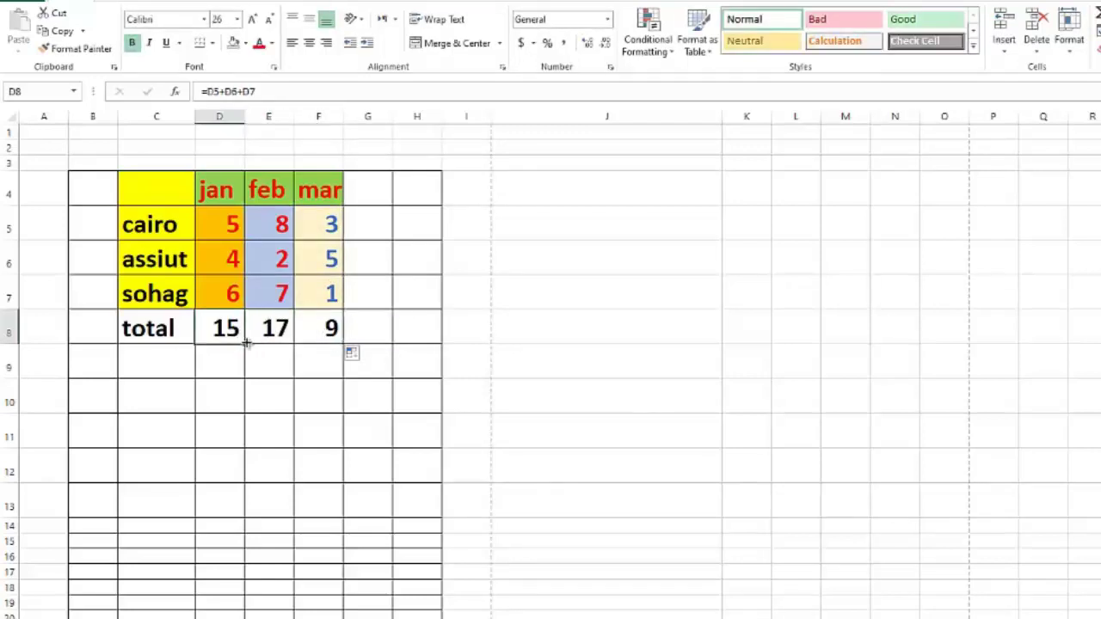
pyautogui.moveTo(246, 342); pyautogui.dragTo(747, 342)
pyautogui.click(593, 335)
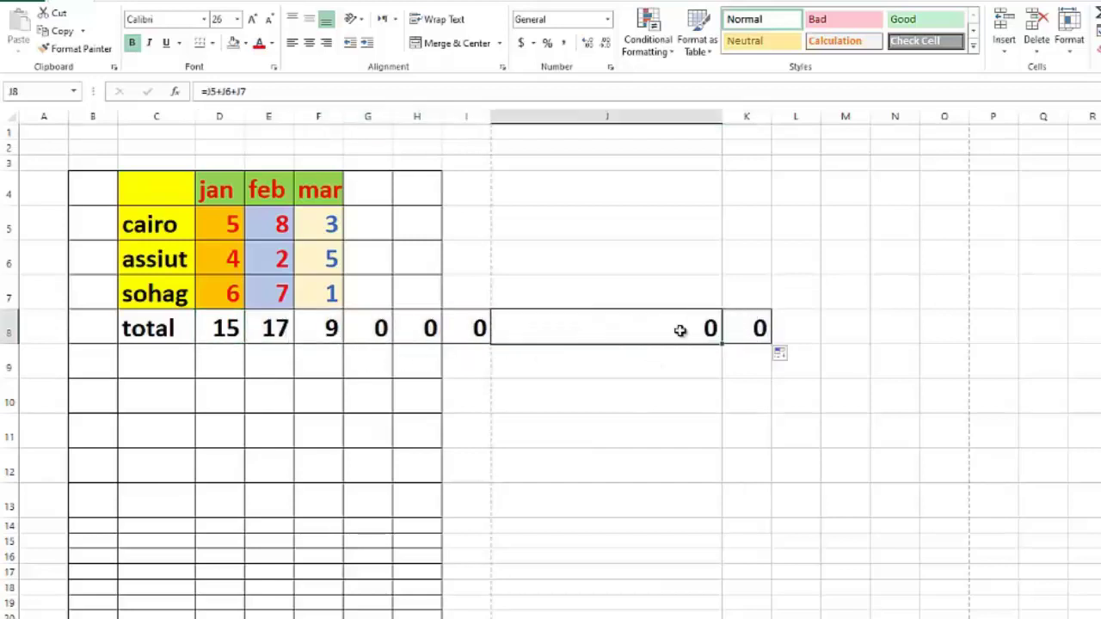
# Examine which cells the total formulas in J8 and K8 refer to
pyautogui.doubleClick(652, 329)
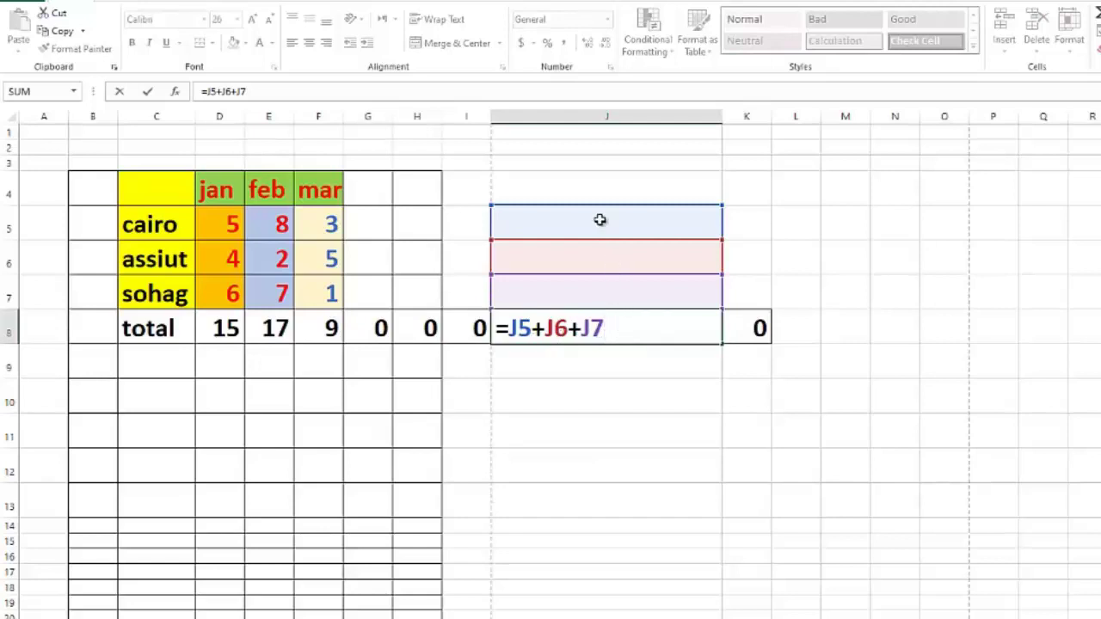
pyautogui.click(762, 328)
pyautogui.doubleClick(762, 328)
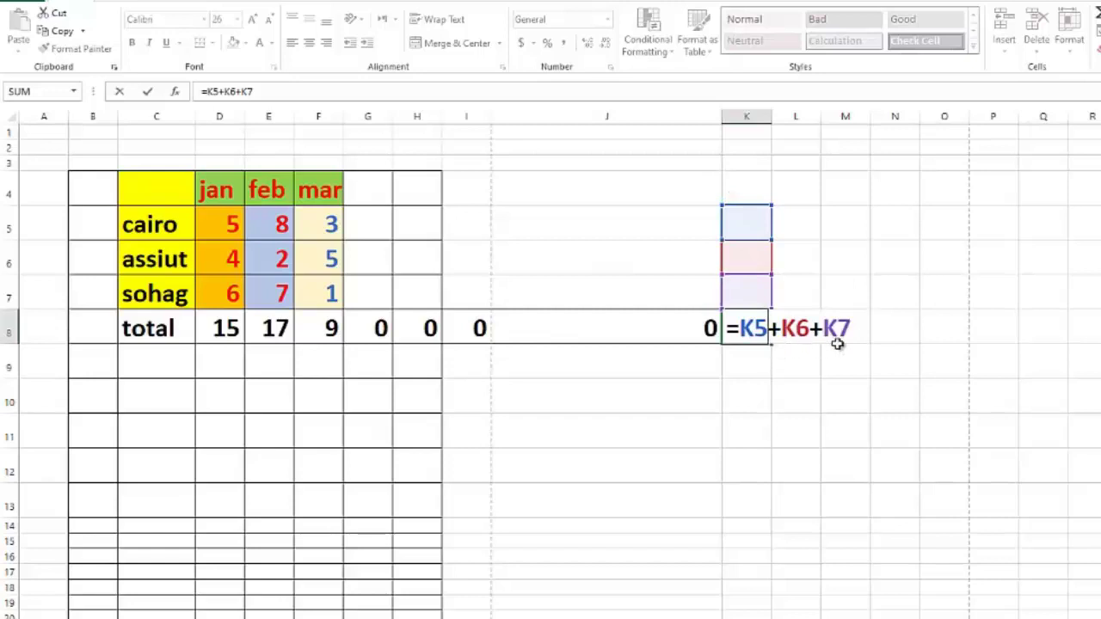
pyautogui.hotkey('ctrl', 'Return')
pyautogui.click(602, 381)
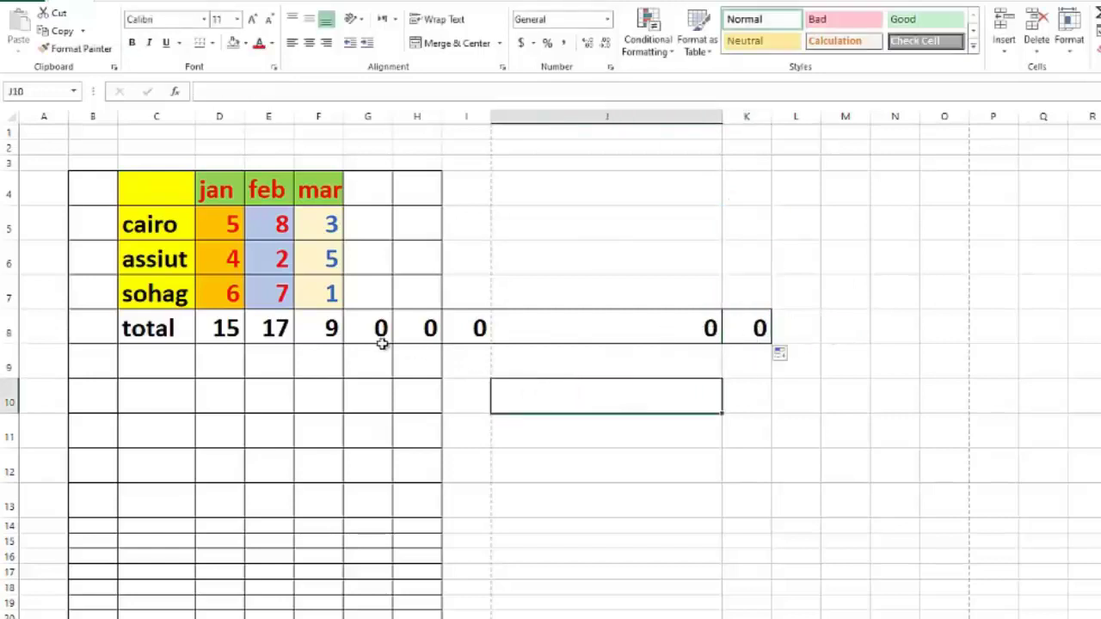
# Clear the surplus totals in G8:K8, leaving only the jan, feb and mar totals
pyautogui.moveTo(370, 332); pyautogui.dragTo(765, 330)
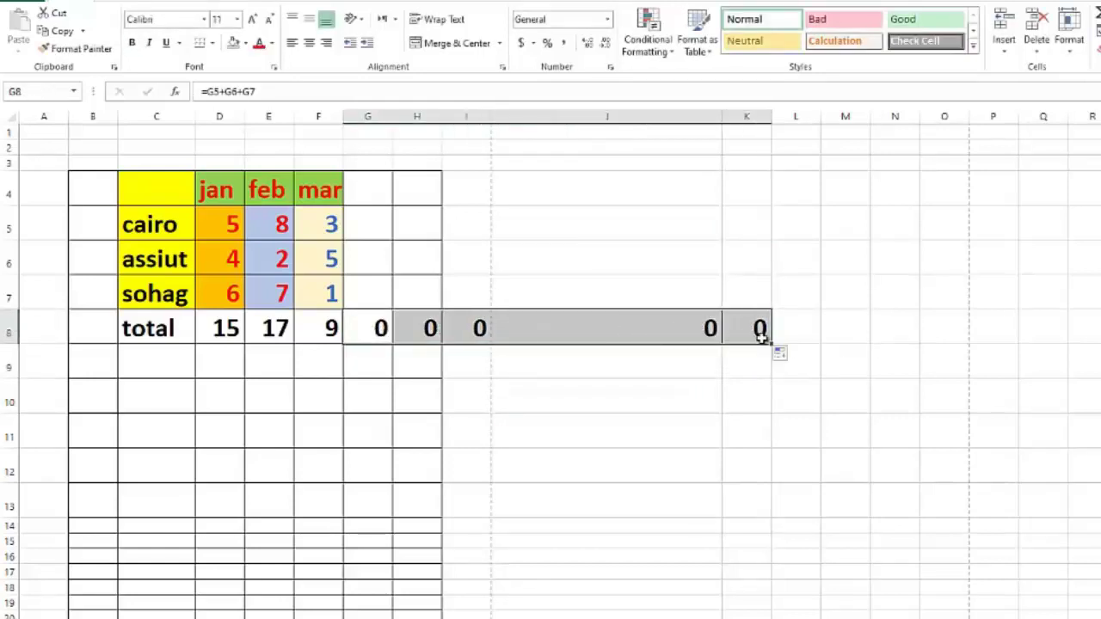
pyautogui.press('Delete')
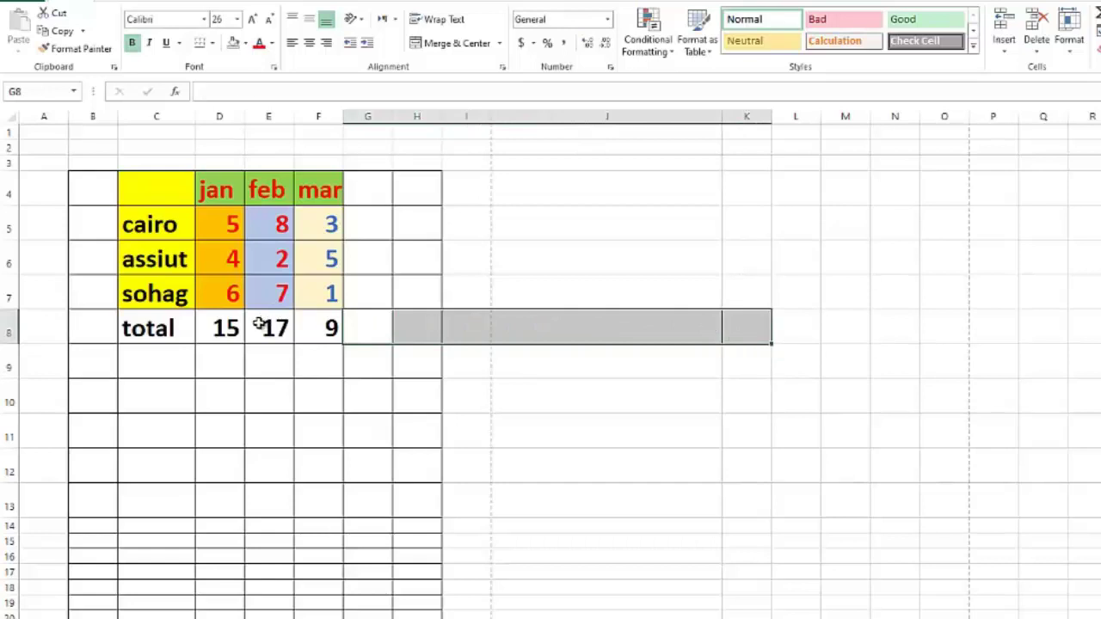
pyautogui.moveTo(263, 324)
pyautogui.mouseDown()
pyautogui.moveTo(221, 324)
pyautogui.moveTo(264, 327)
pyautogui.mouseUp()
pyautogui.click(310, 325)
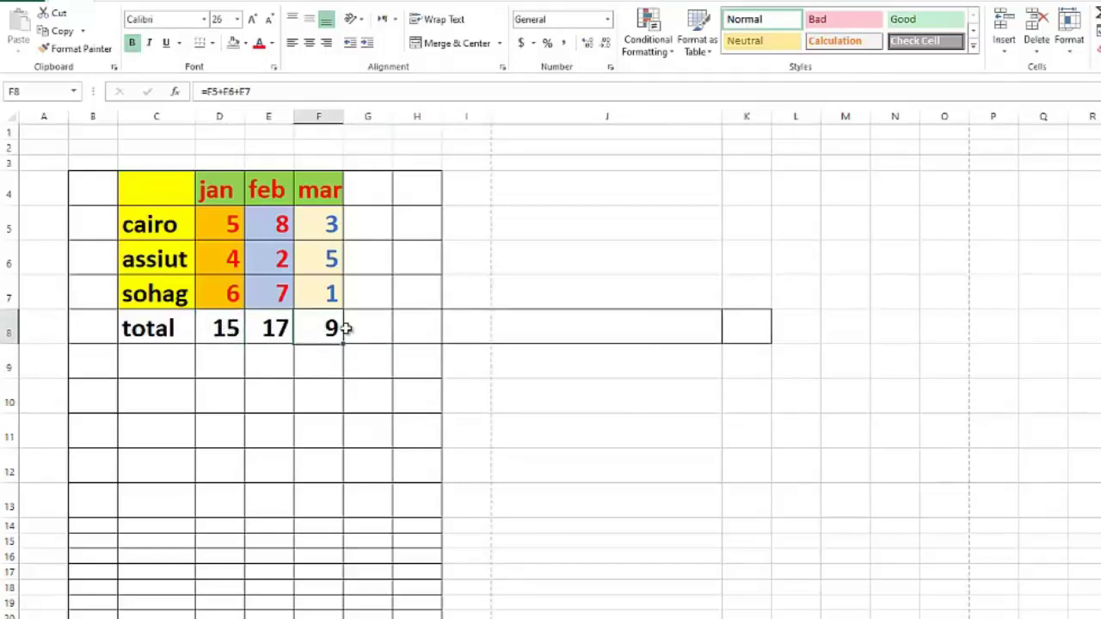
pyautogui.click(360, 327)
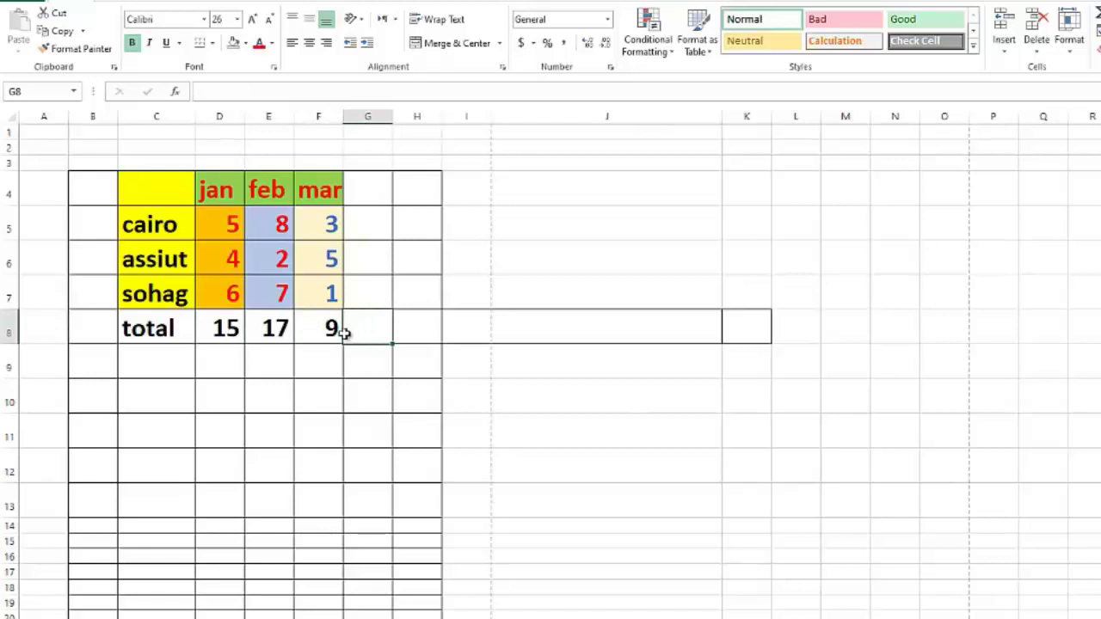
# Try autofilling the D8 total formula across to M8, check the formulas in J8:M8, and undo the fill
pyautogui.click(241, 334)
pyautogui.moveTo(245, 344); pyautogui.dragTo(864, 344)
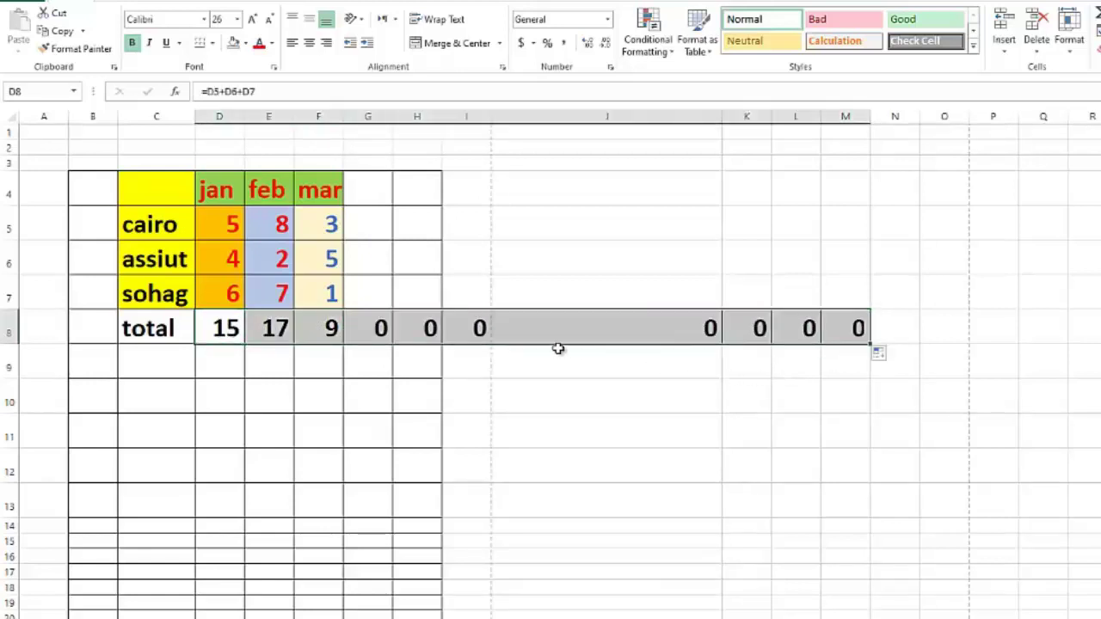
pyautogui.click(579, 335)
pyautogui.click(750, 326)
pyautogui.click(808, 327)
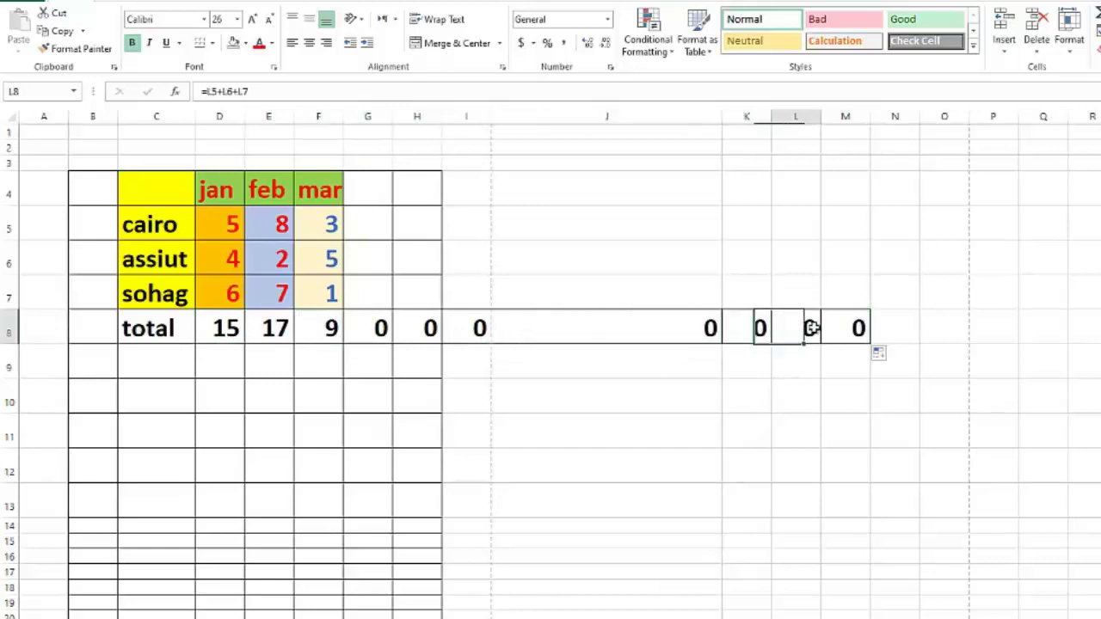
pyautogui.click(853, 326)
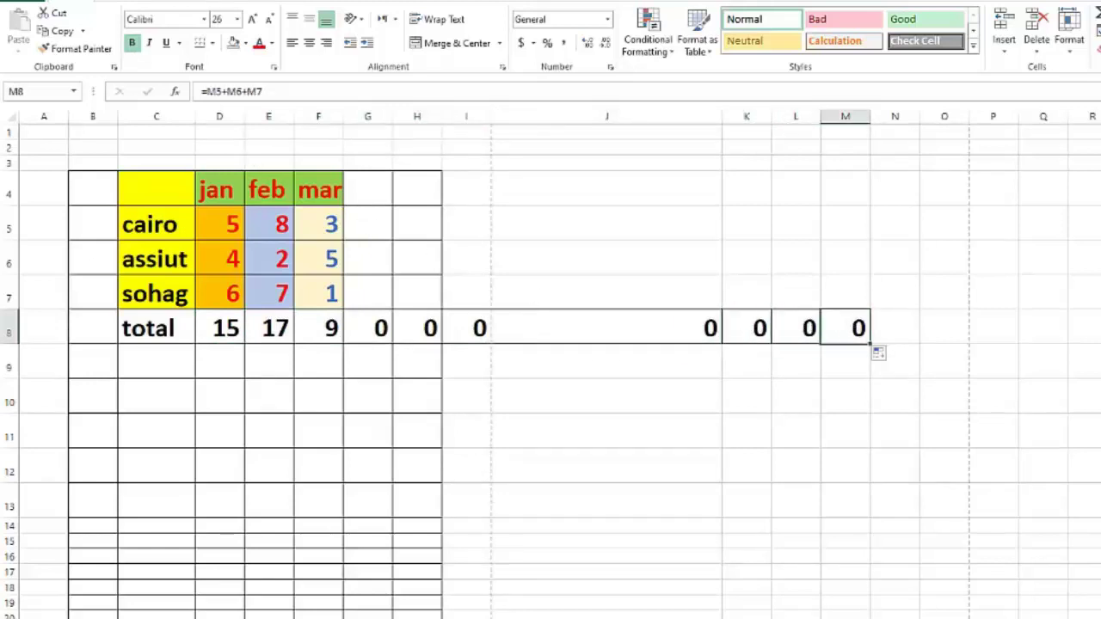
pyautogui.hotkey('ctrl', 'z')
pyautogui.click(495, 452)
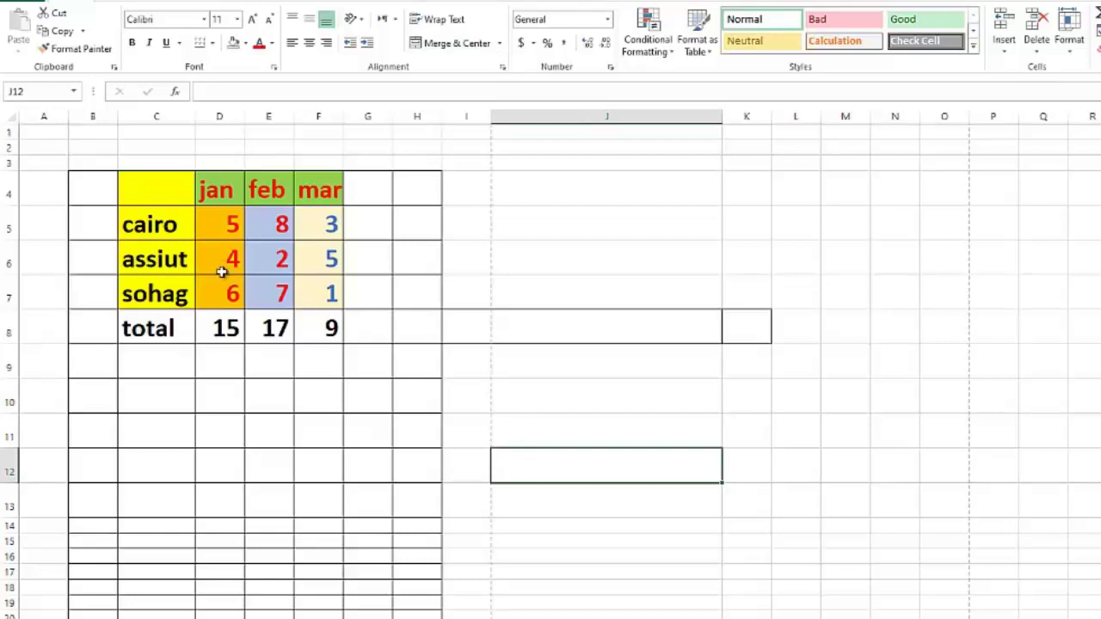
# Examine the cell references in the jan total formula in D8 against the values in D5:D7
pyautogui.click(232, 339)
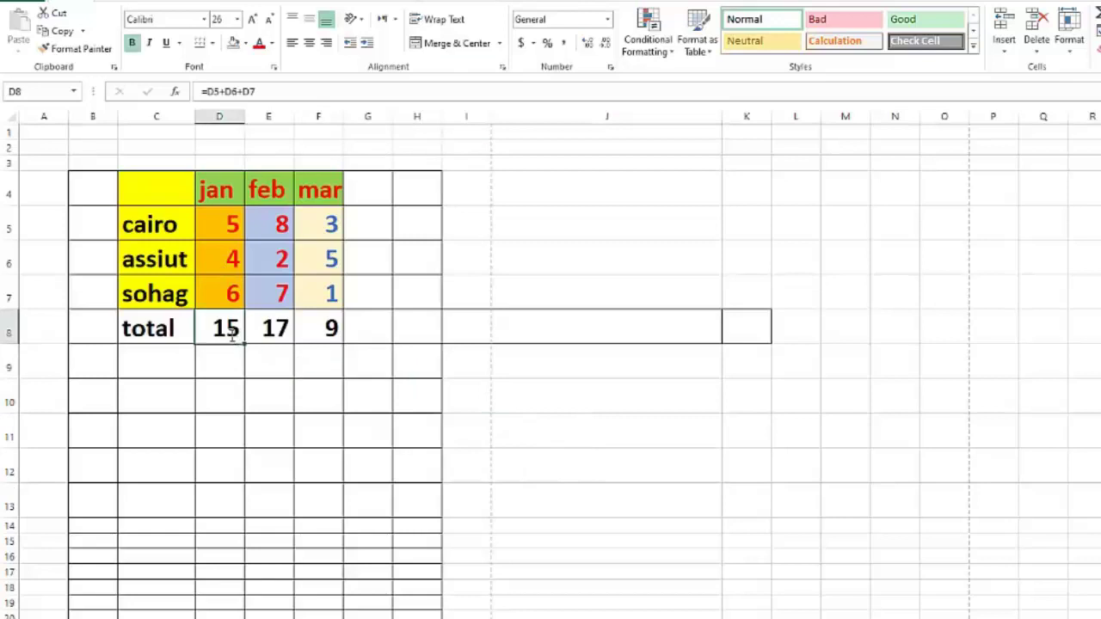
pyautogui.doubleClick(233, 335)
pyautogui.press('Escape')
pyautogui.doubleClick(232, 327)
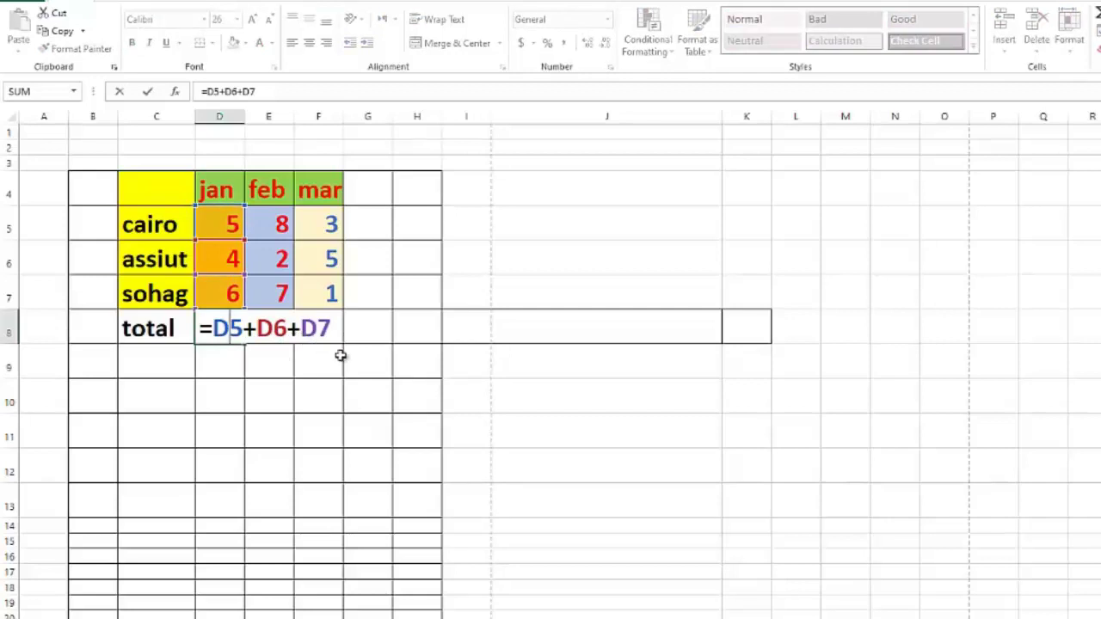
pyautogui.press('Return')
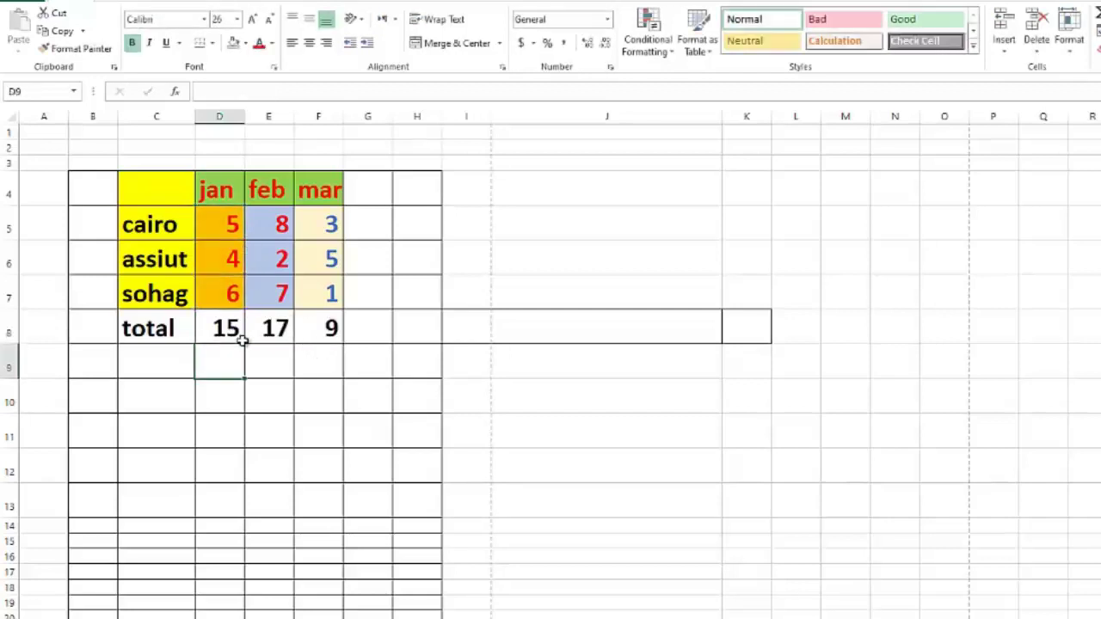
# Replace the jan total in D8 with the literal-number formula =5+4+6 and reselect the cell
pyautogui.click(218, 333)
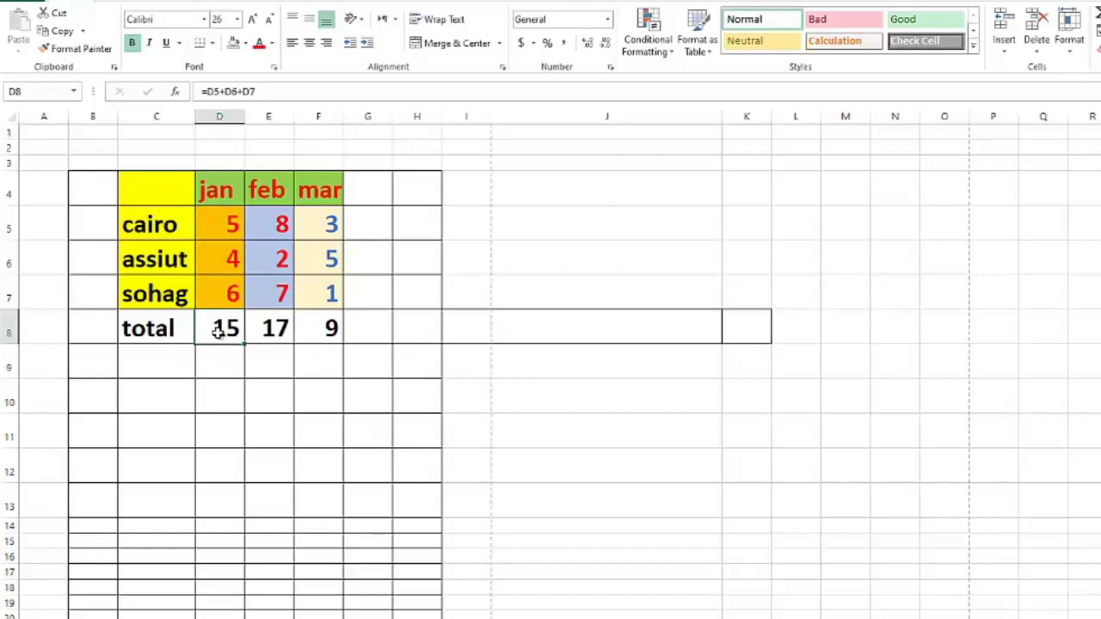
pyautogui.press('Delete')
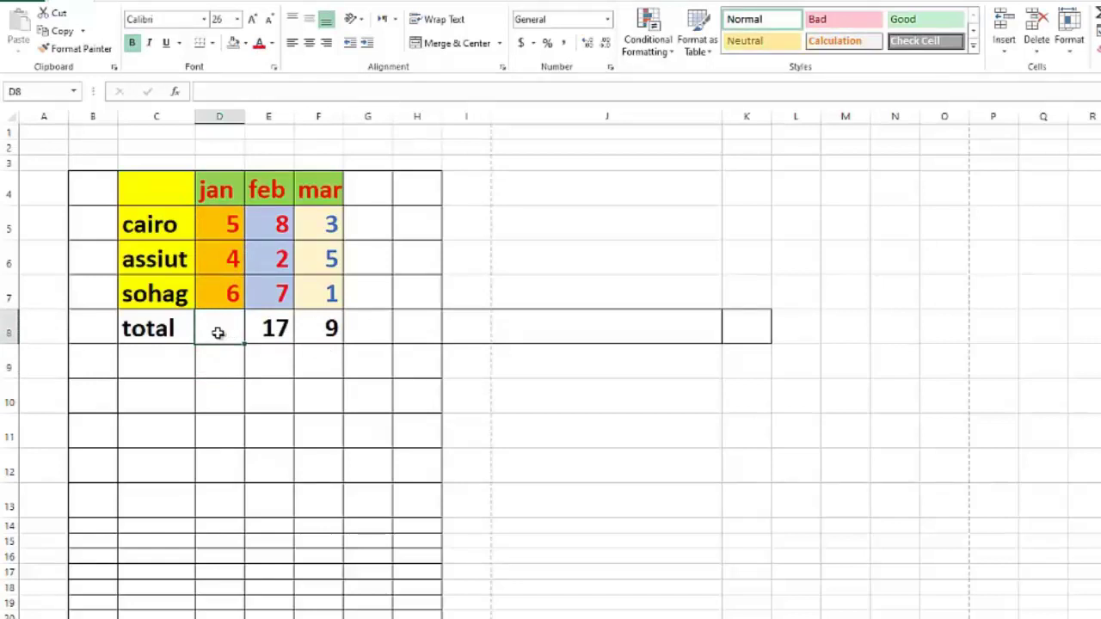
pyautogui.write('=5+')
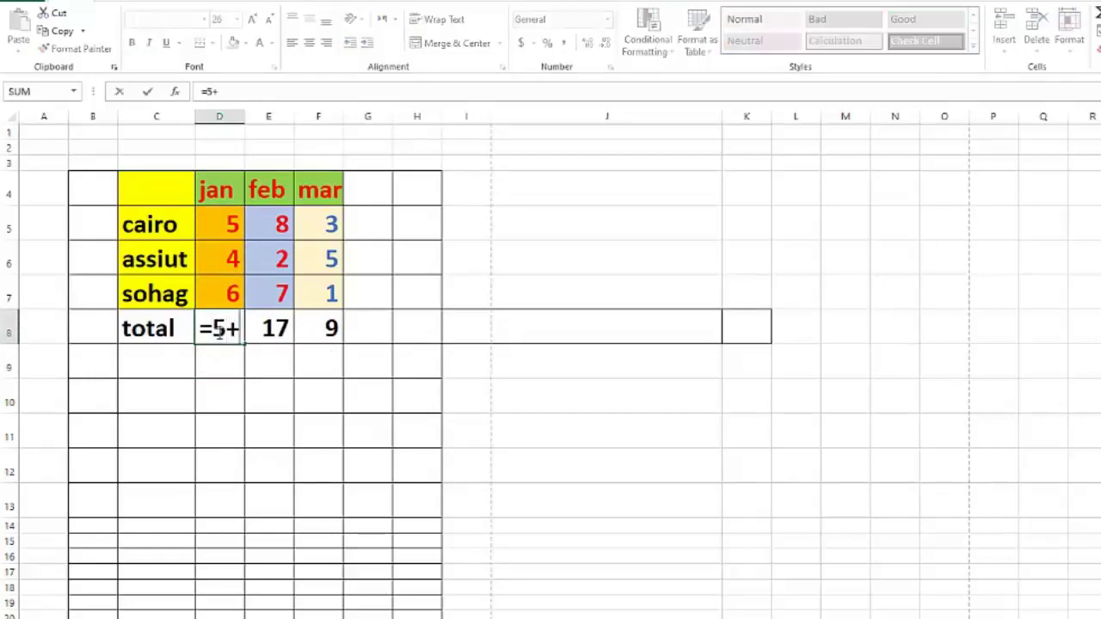
pyautogui.write('4+')
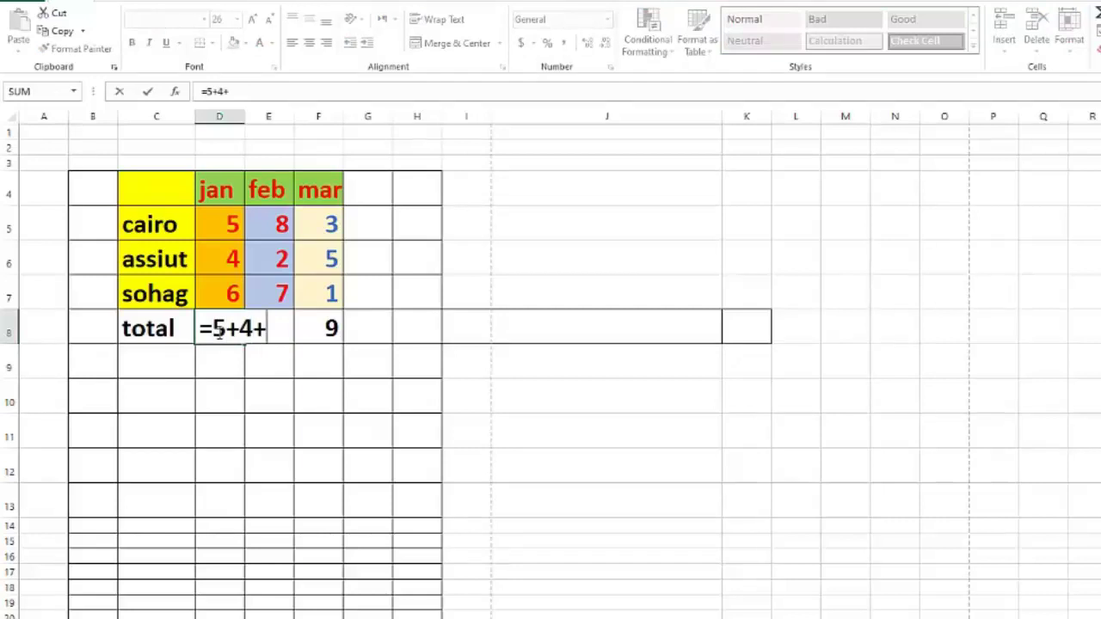
pyautogui.write('6')
pyautogui.press('Return')
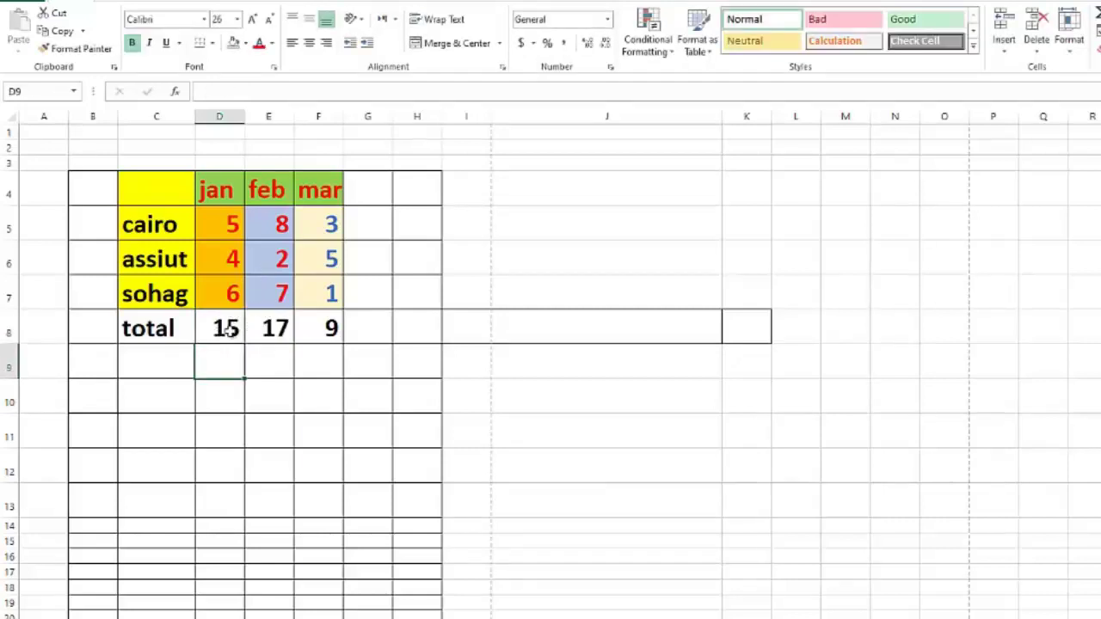
pyautogui.click(228, 331)
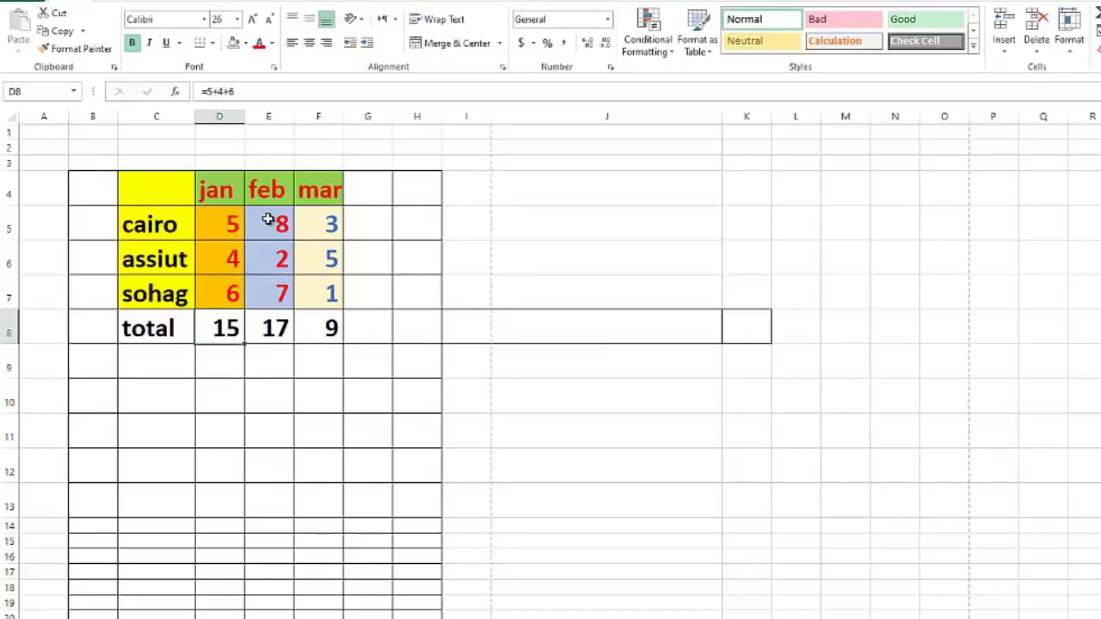
# Set the cairo value for jan in D5 to 7 and check the jan total formula in D8 against it
pyautogui.click(228, 221)
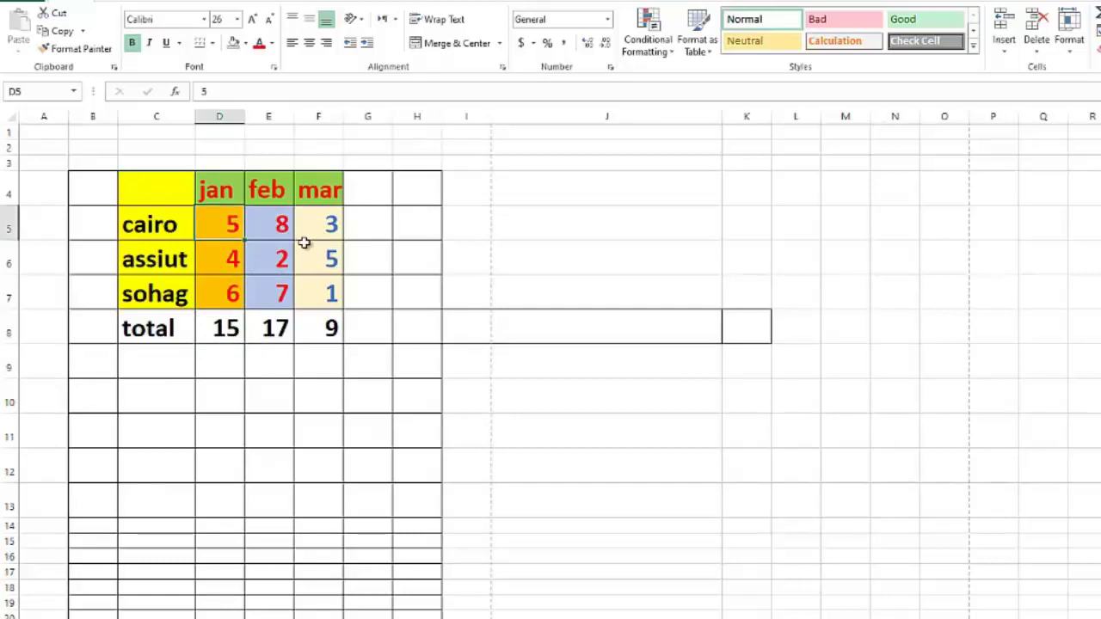
pyautogui.write('7')
pyautogui.press('Return')
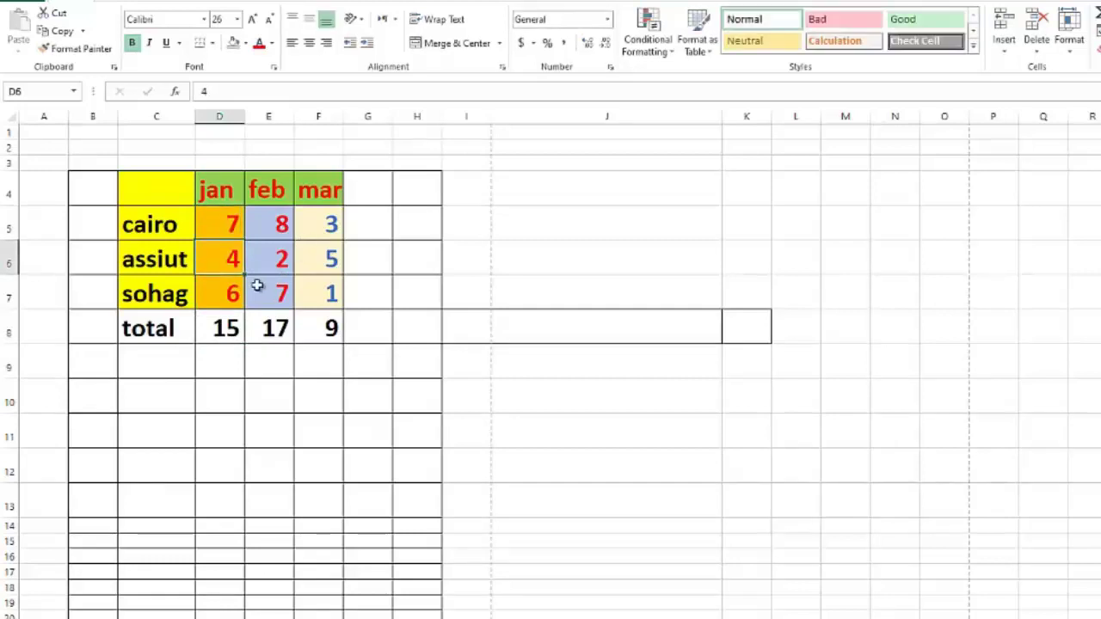
pyautogui.click(220, 331)
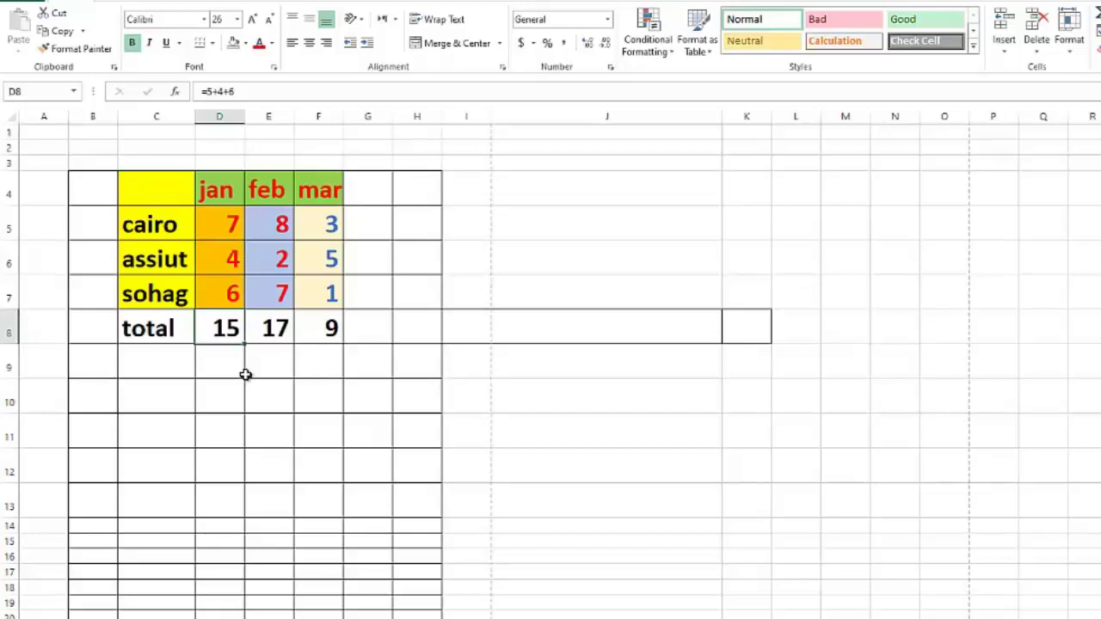
# Replace the jan total in D8 with the cell-reference formula =D5+D6+D7
pyautogui.write('=')
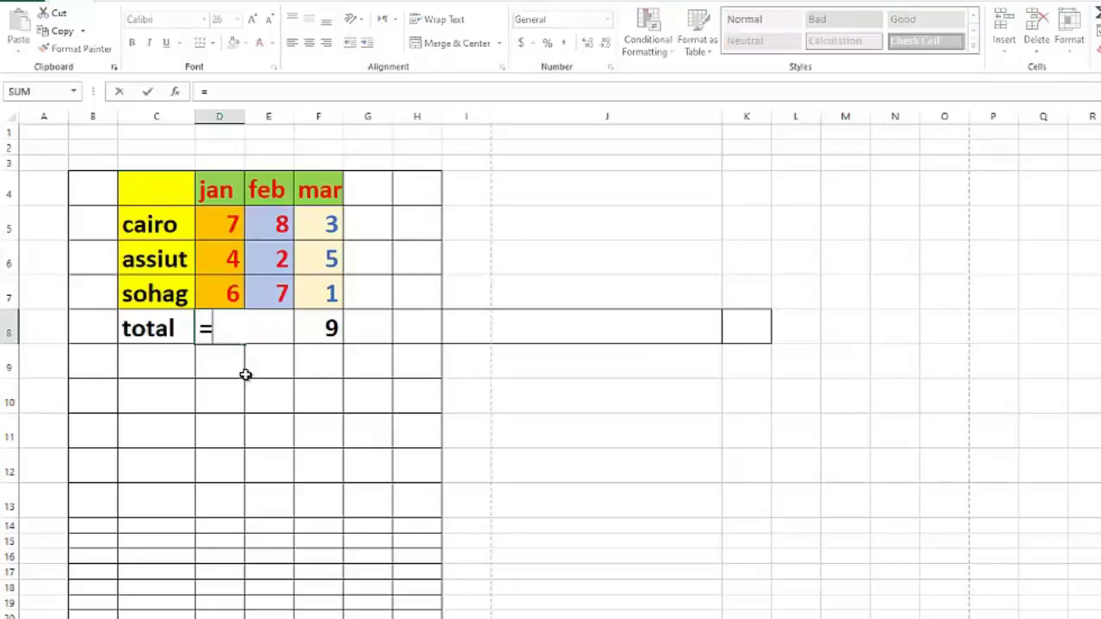
pyautogui.click(219, 224)
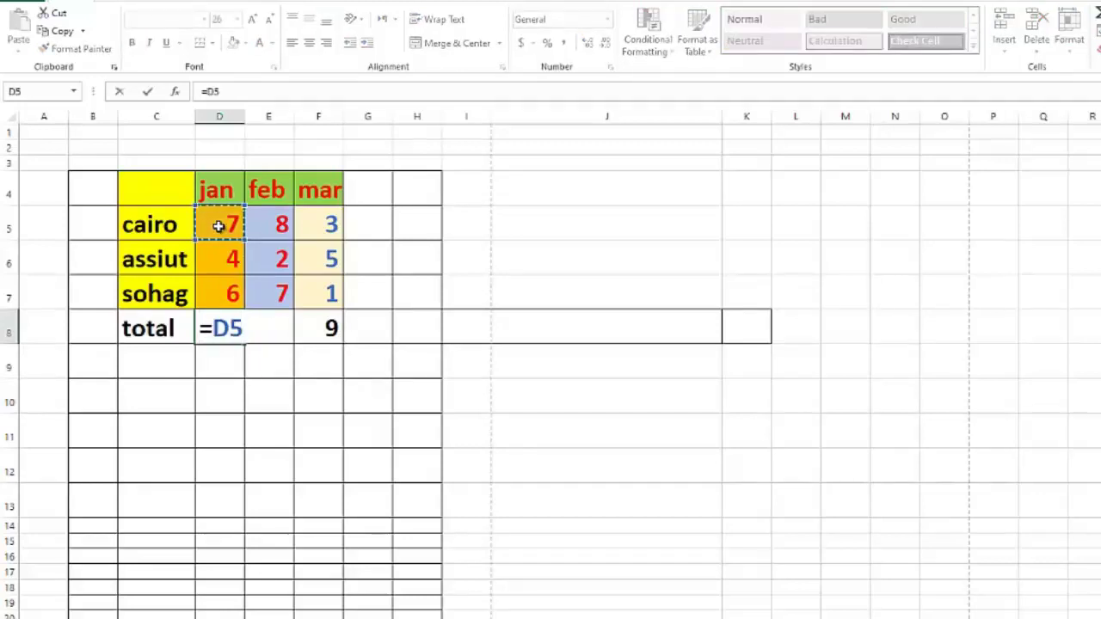
pyautogui.write('+')
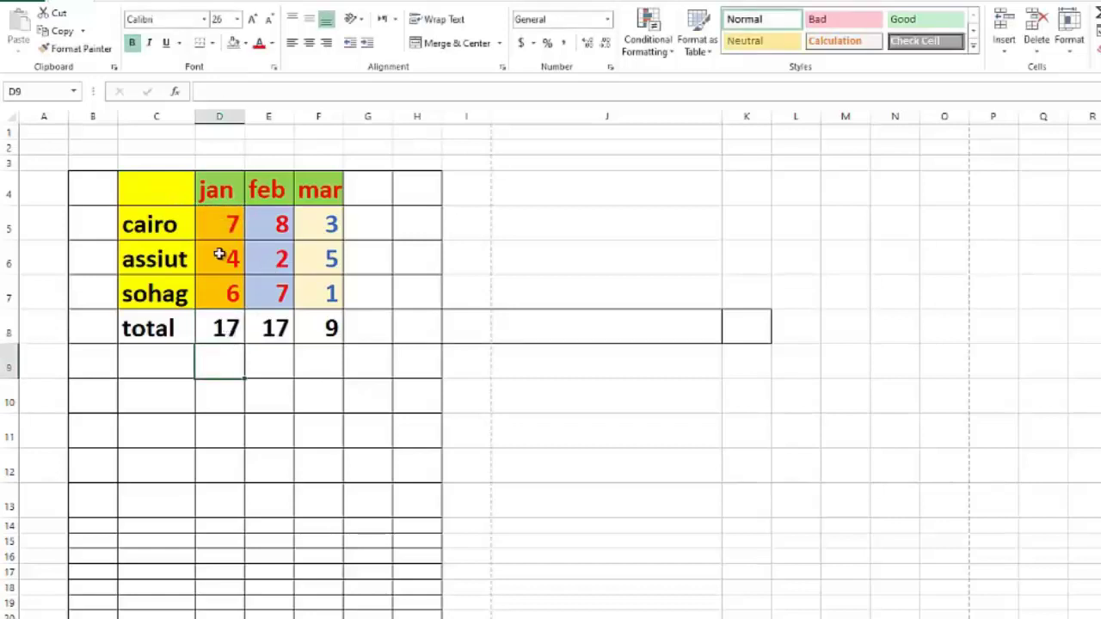
# Set the cairo value for jan in D5 to 5
pyautogui.click(225, 222)
pyautogui.write('5')
pyautogui.press('Return')
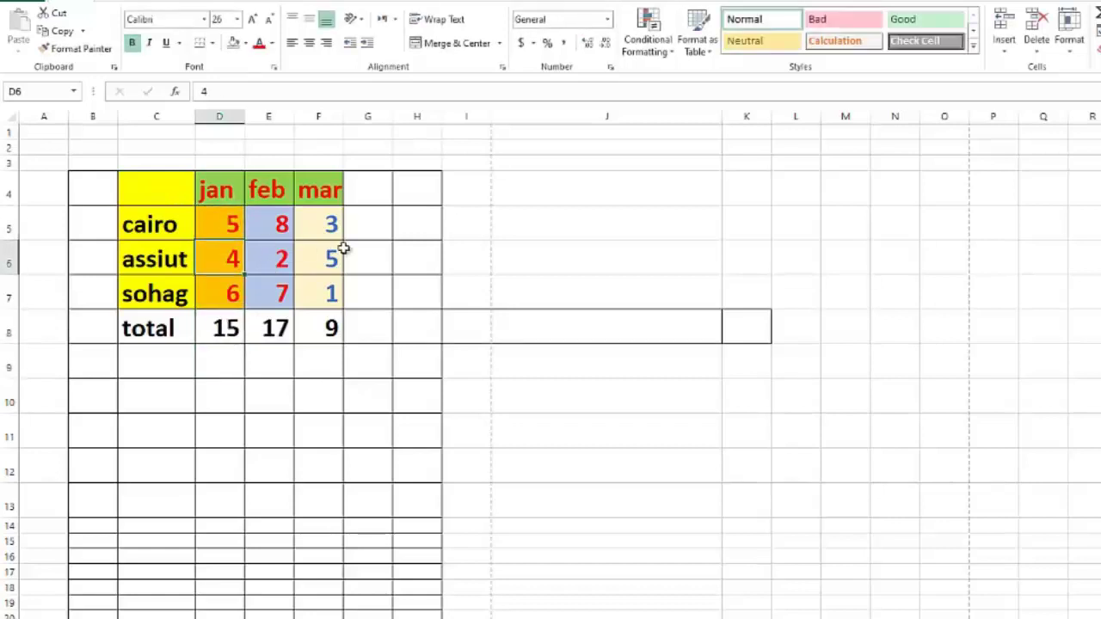
# Examine the cell references in the jan total formula in D8 and leave the formula as it is
pyautogui.doubleClick(221, 332)
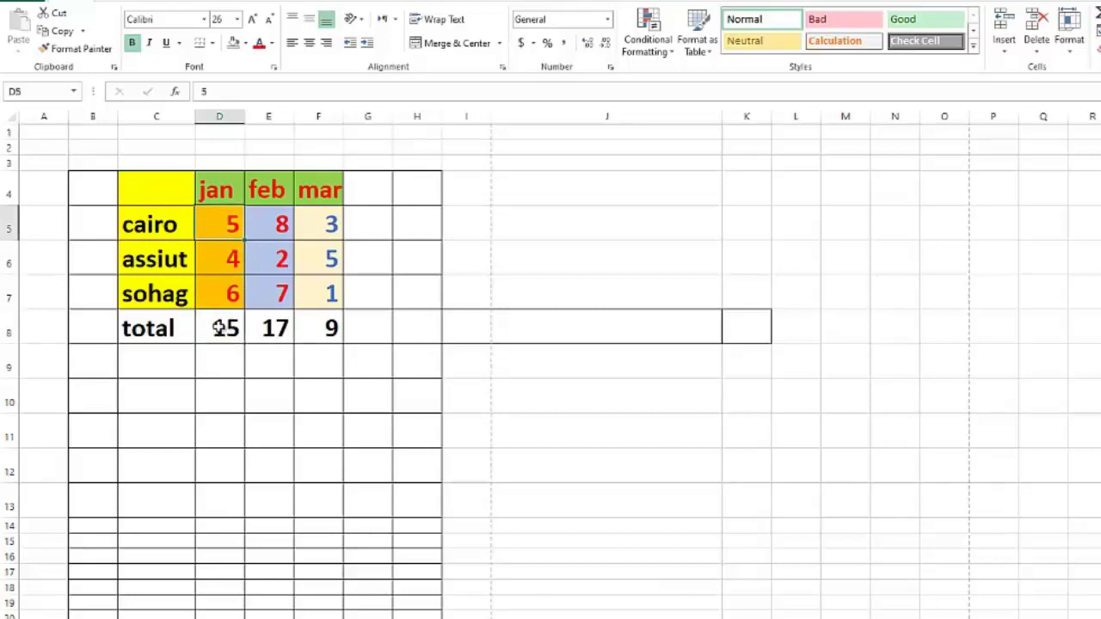
pyautogui.click(221, 329)
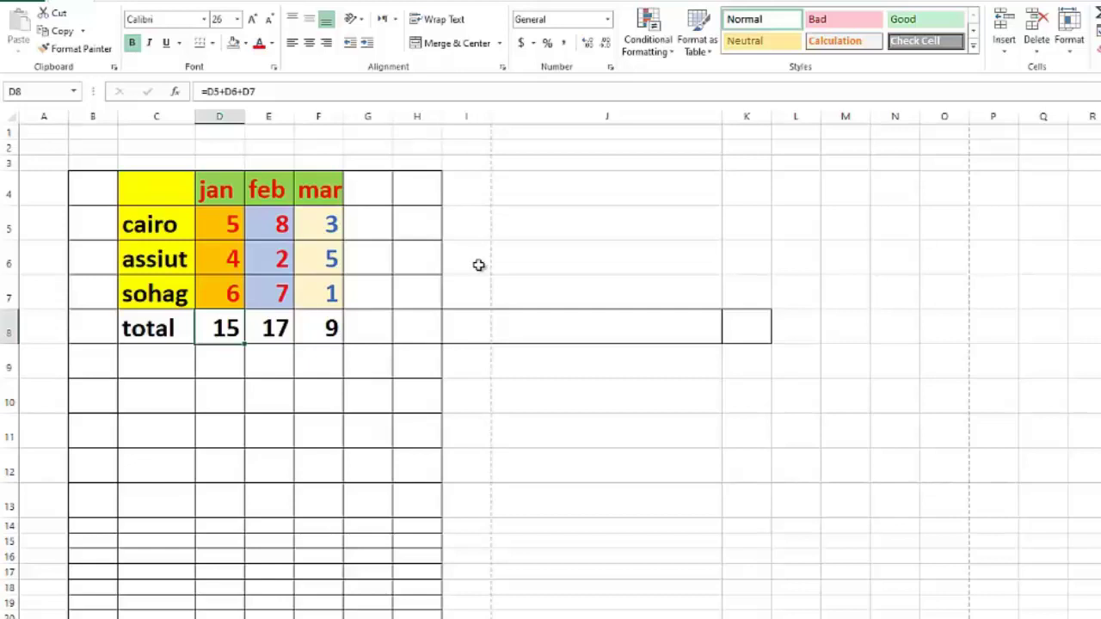
pyautogui.doubleClick(226, 328)
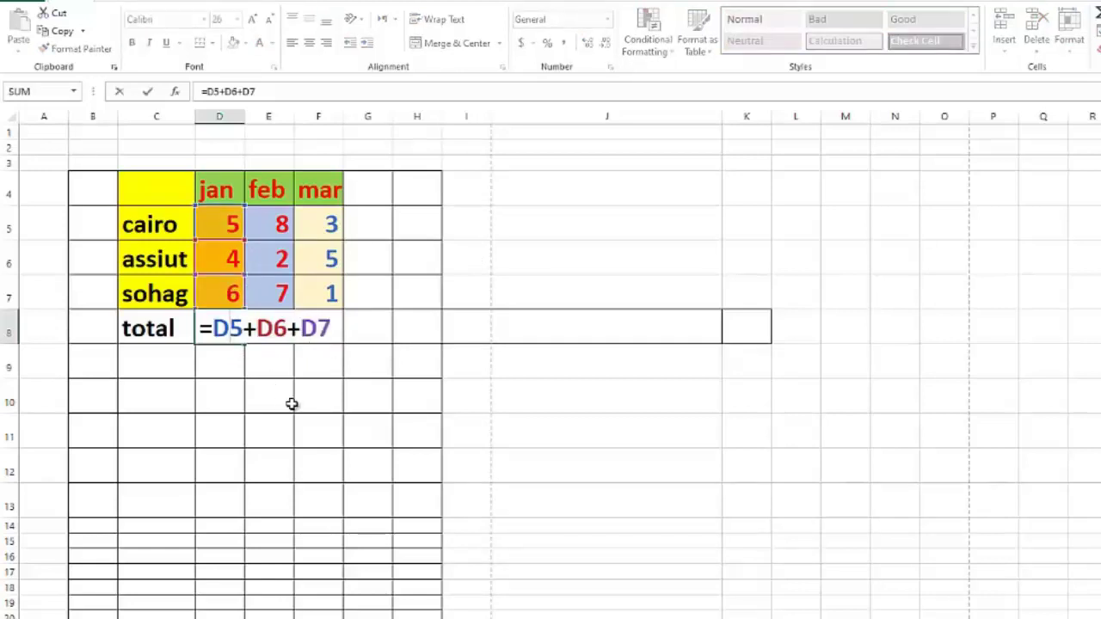
pyautogui.press('Escape')
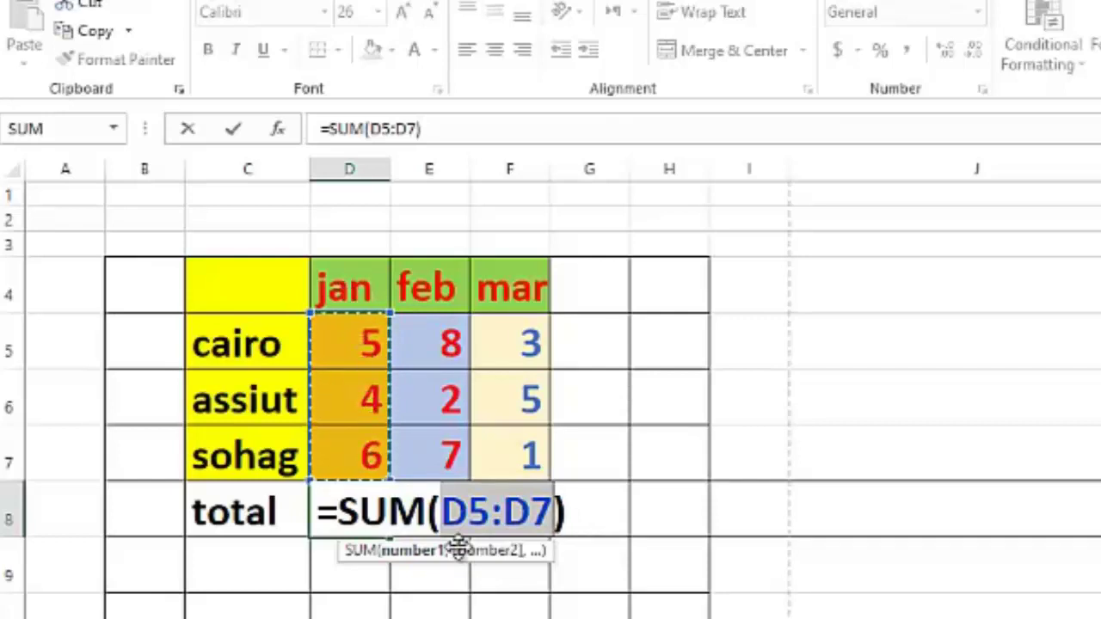
# Enter the automatic sum =SUM(D5:D7) as the jan total in D8 and reselect the cell
pyautogui.moveTo(448, 513); pyautogui.dragTo(550, 513)
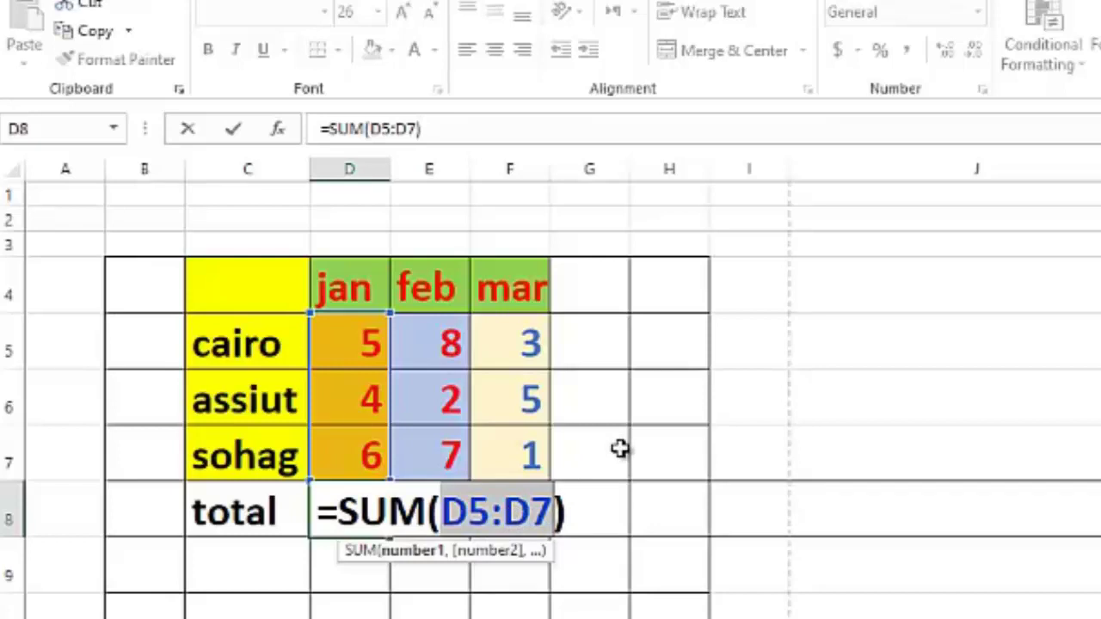
pyautogui.press('Return')
pyautogui.click(374, 509)
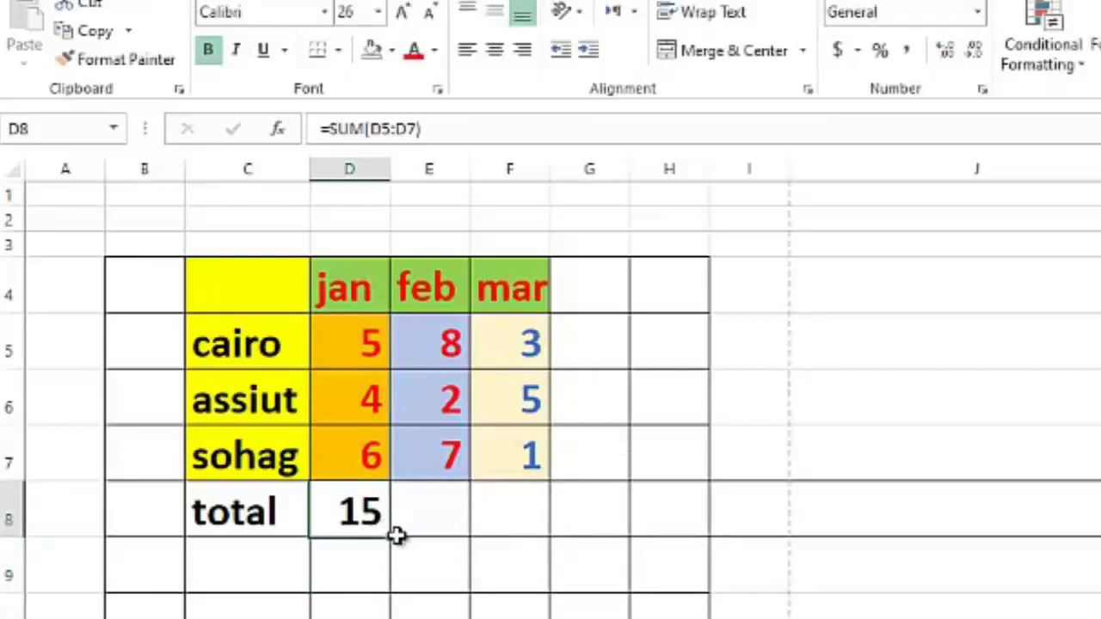
# Autofill the jan SUM formula from D8 across to F8 and check the range used by the mar total in F8
pyautogui.moveTo(397, 535); pyautogui.dragTo(531, 506)
pyautogui.click(532, 509)
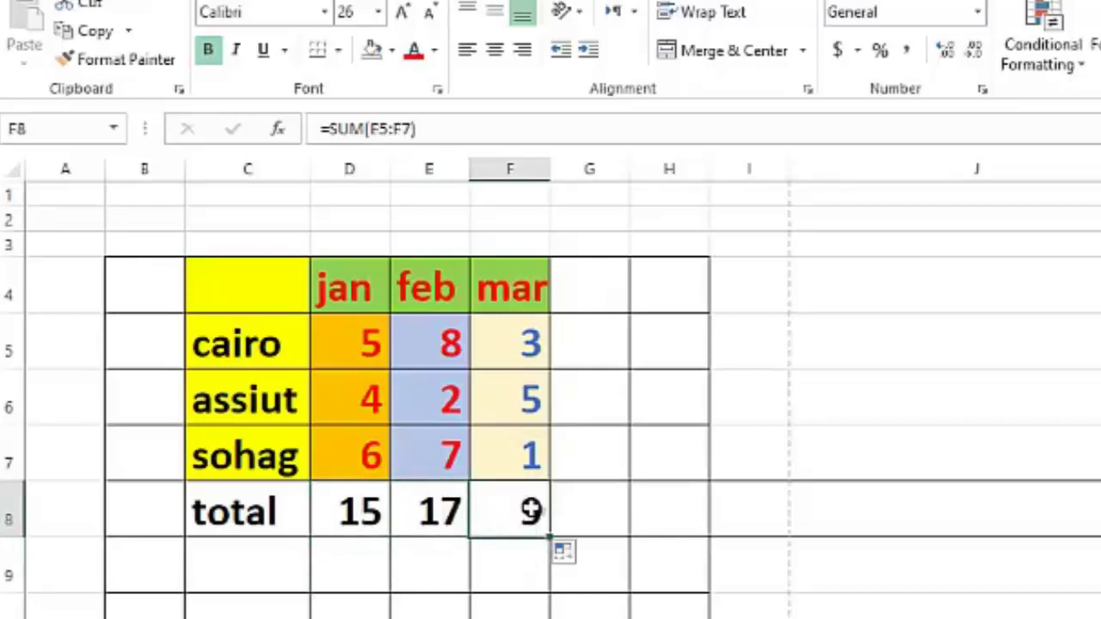
pyautogui.doubleClick(531, 510)
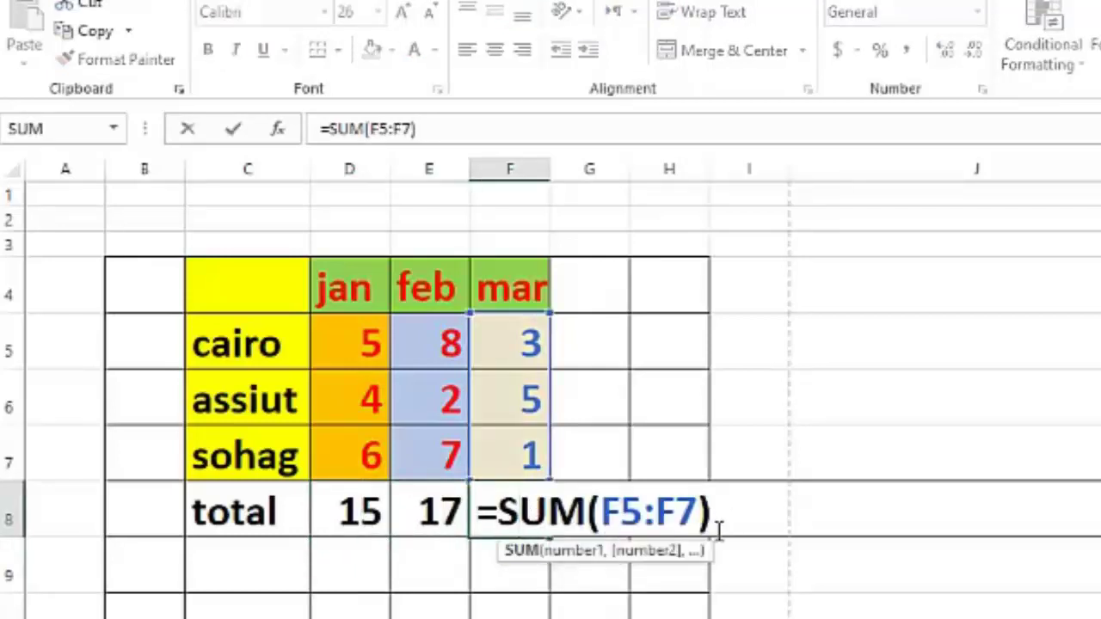
pyautogui.press('Return')
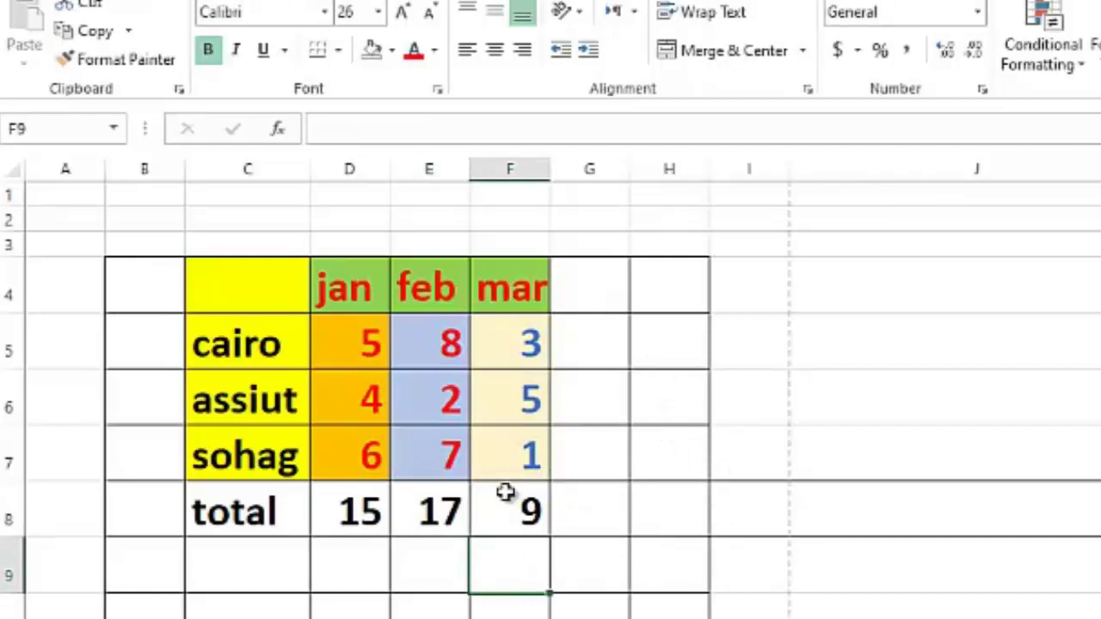
# Clear the monthly totals in row 8 and write the formula =sum(D5:D7) in D8 by hand
pyautogui.moveTo(398, 514); pyautogui.dragTo(504, 516)
pyautogui.press('Delete')
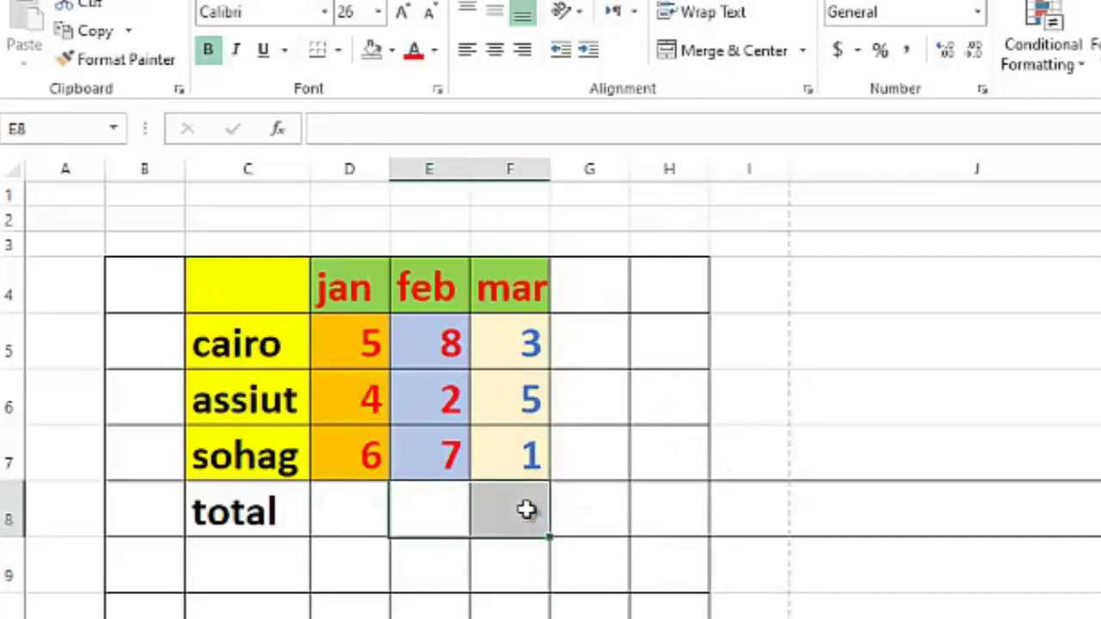
pyautogui.click(364, 505)
pyautogui.write('=')
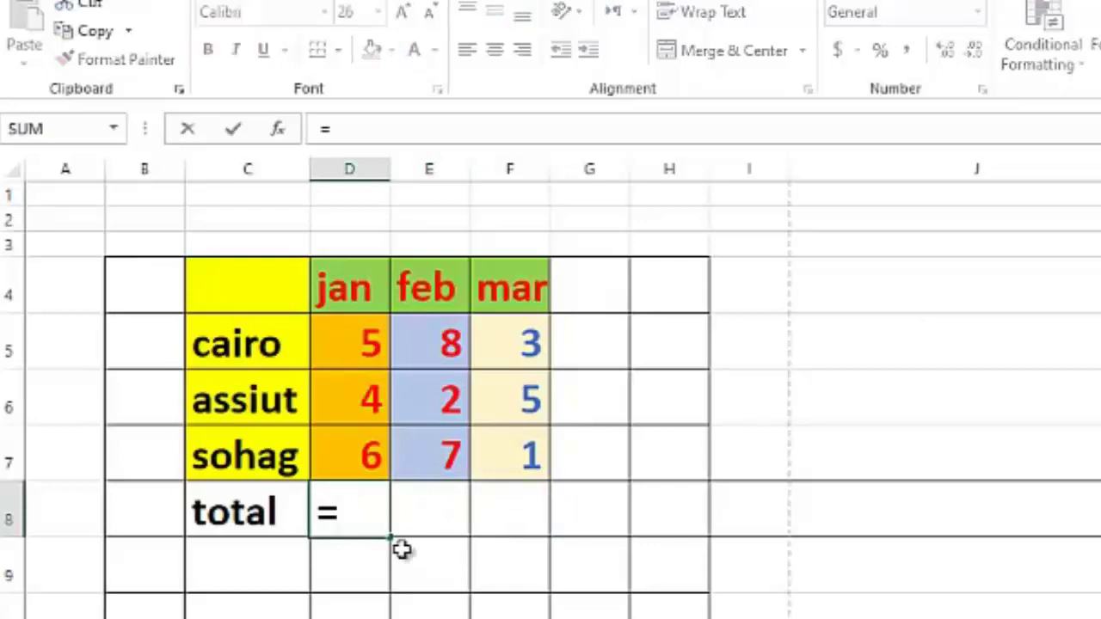
pyautogui.write('sum')
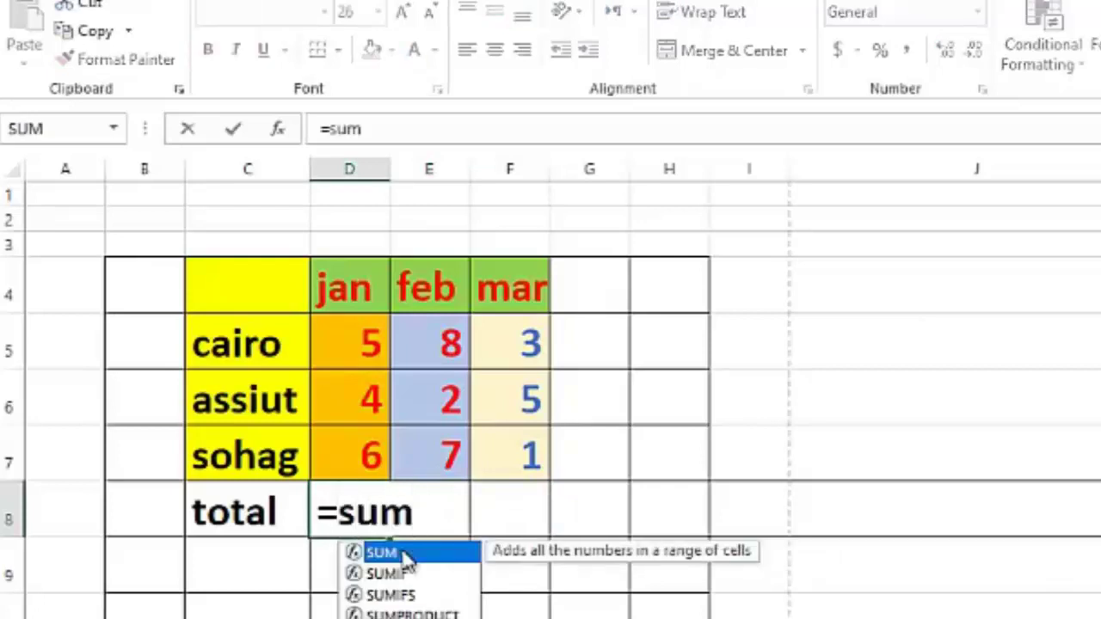
pyautogui.write('(')
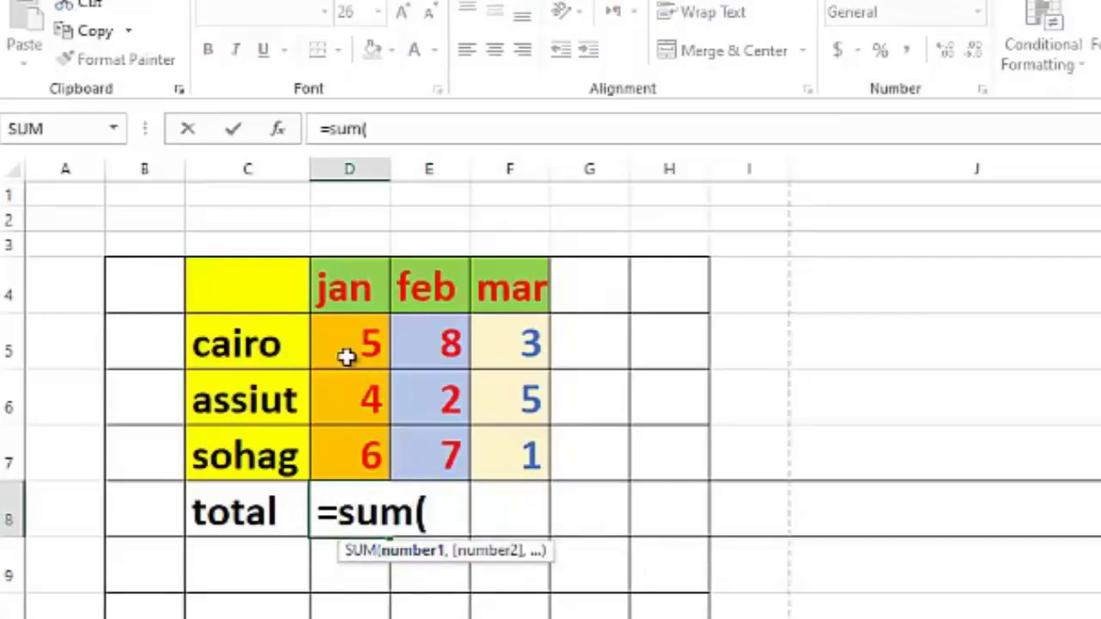
pyautogui.moveTo(344, 356); pyautogui.dragTo(353, 455)
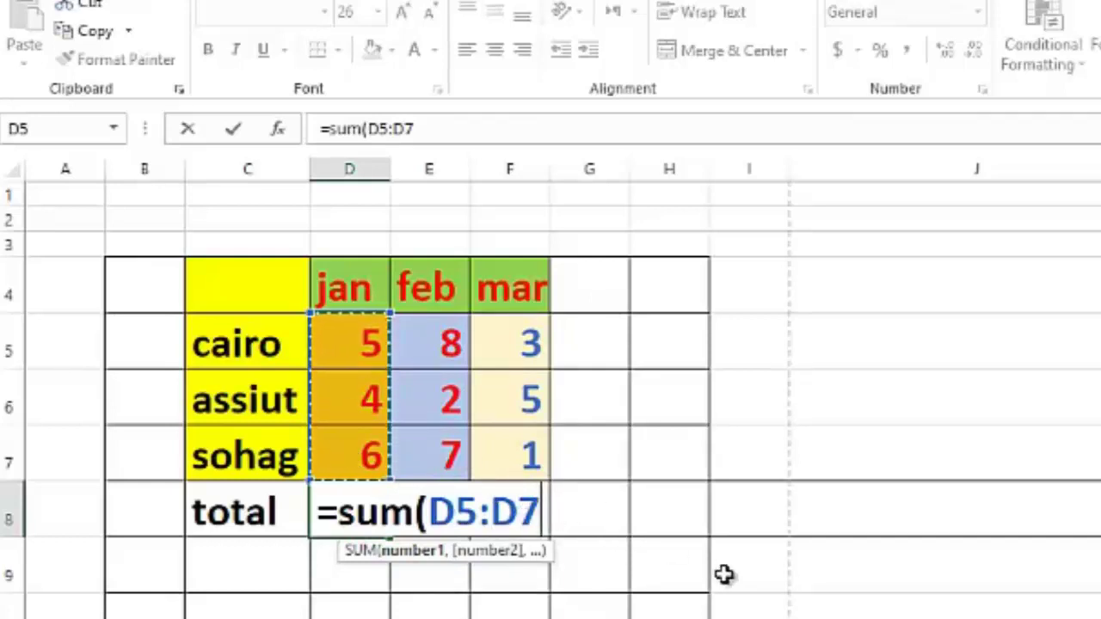
pyautogui.write(')')
pyautogui.press('Return')
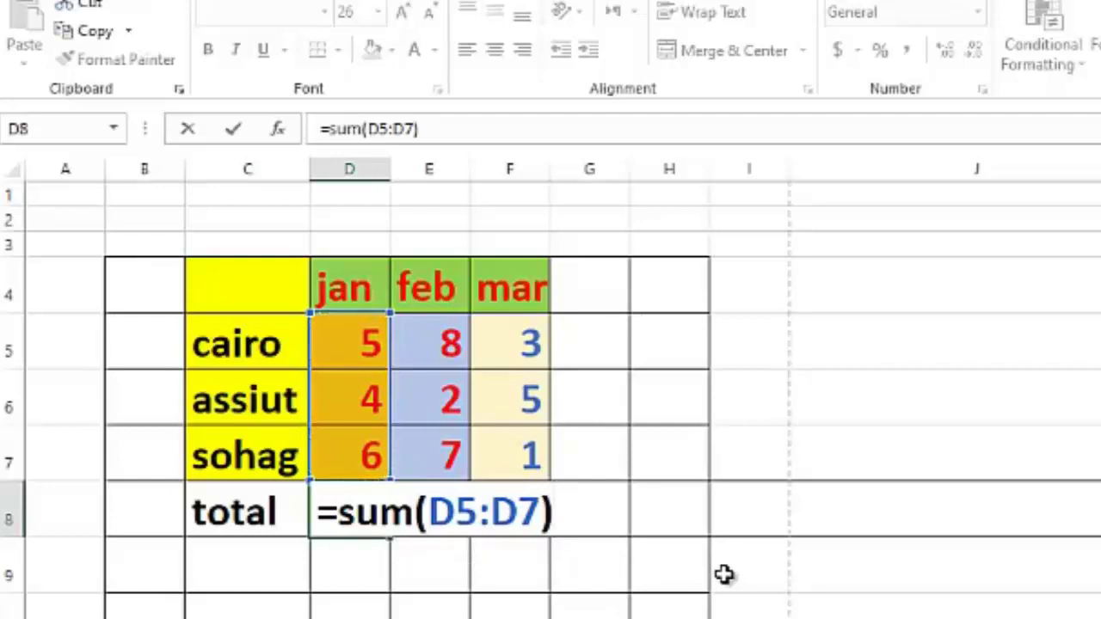
# Autofill the handwritten SUM formula from D8 to F8 and check the range used by the feb total in E8
pyautogui.click(366, 518)
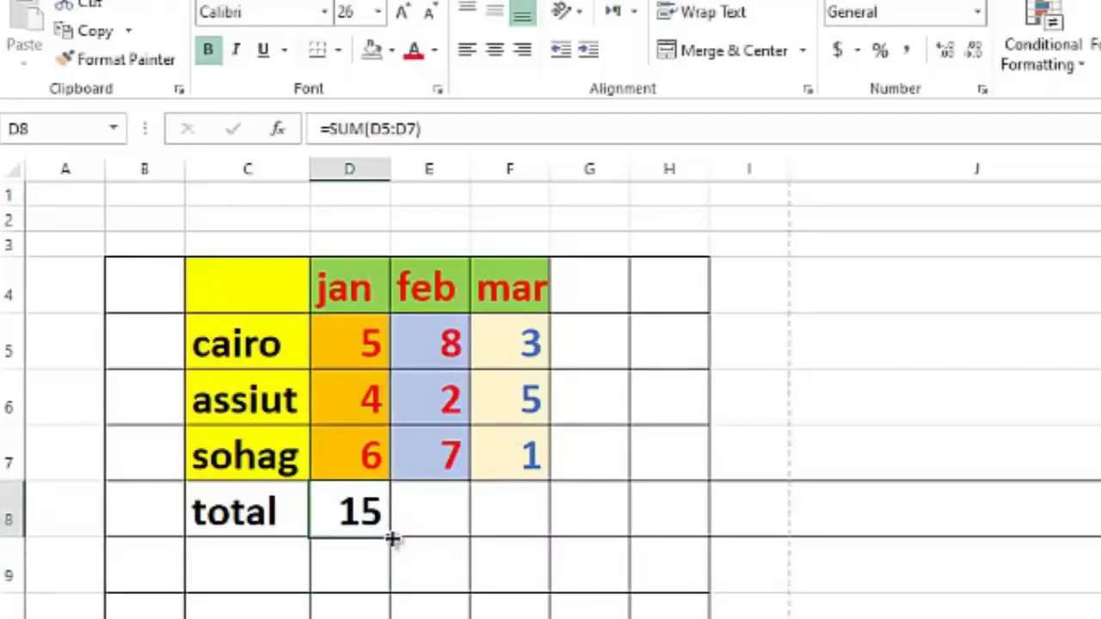
pyautogui.moveTo(391, 538); pyautogui.dragTo(542, 536)
pyautogui.click(433, 513)
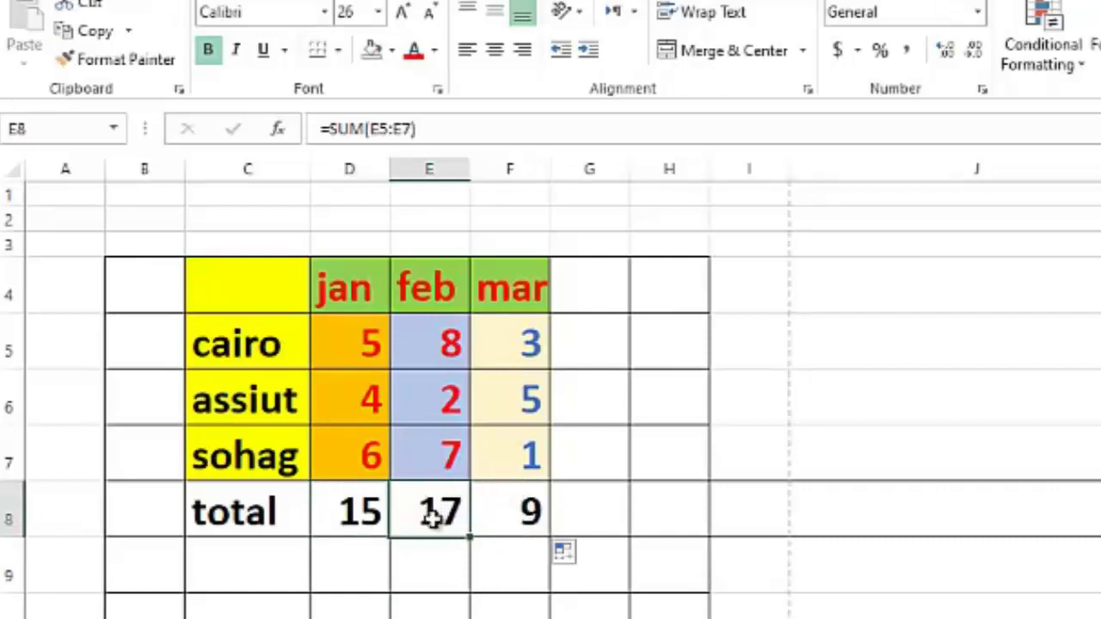
pyautogui.doubleClick(433, 513)
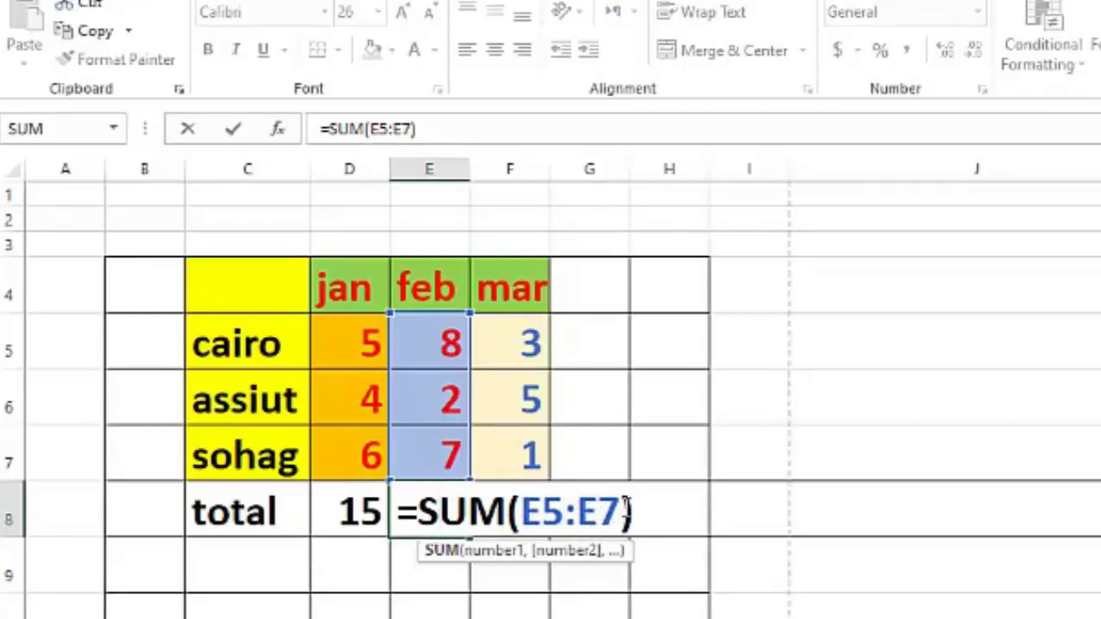
pyautogui.press('Return')
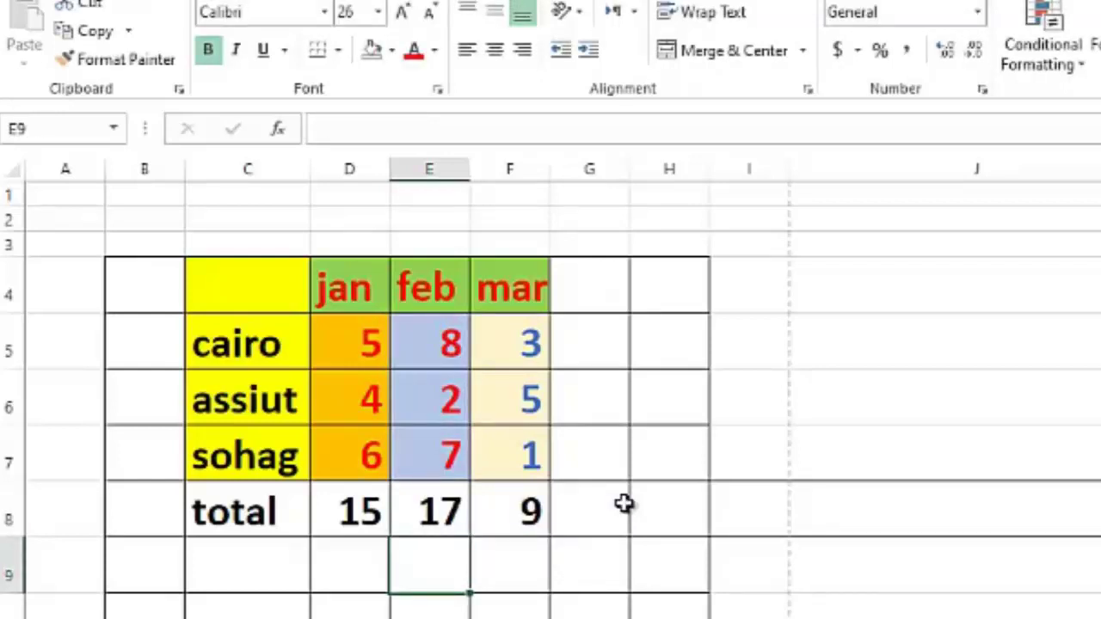
# Clear the jan, feb and mar totals in D8:F8
pyautogui.click(549, 528)
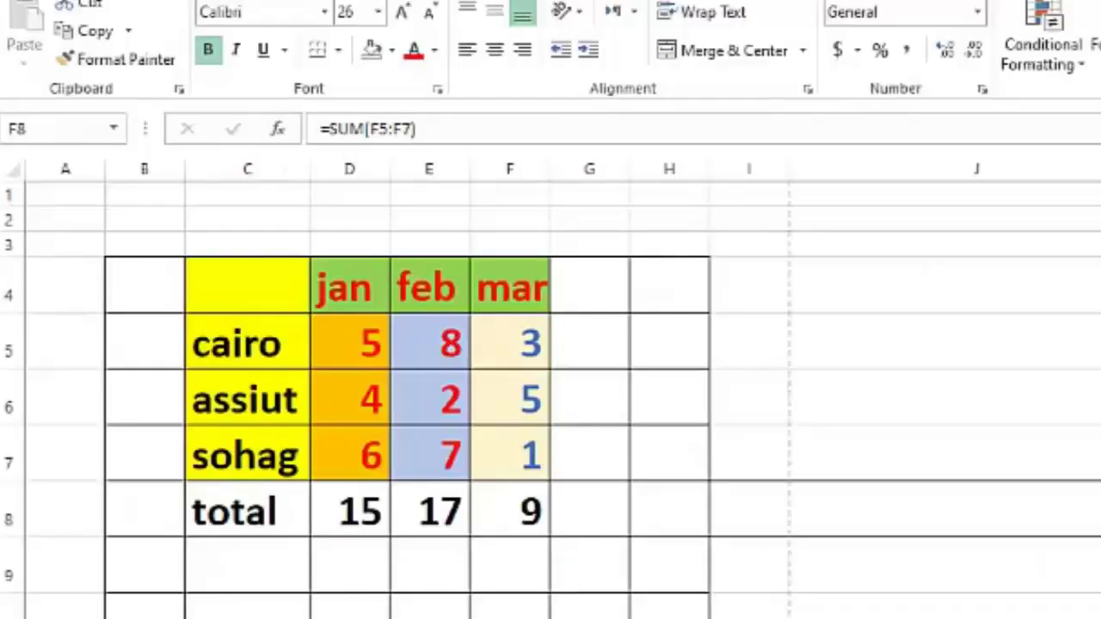
pyautogui.click(508, 602)
pyautogui.click(369, 531)
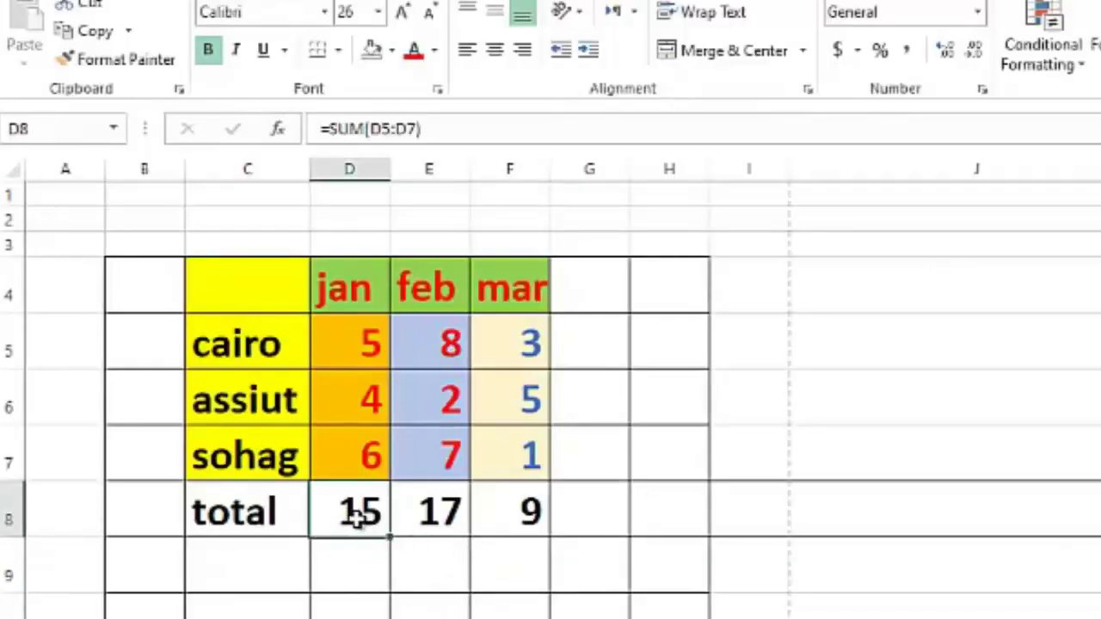
pyautogui.moveTo(389, 535); pyautogui.dragTo(499, 524)
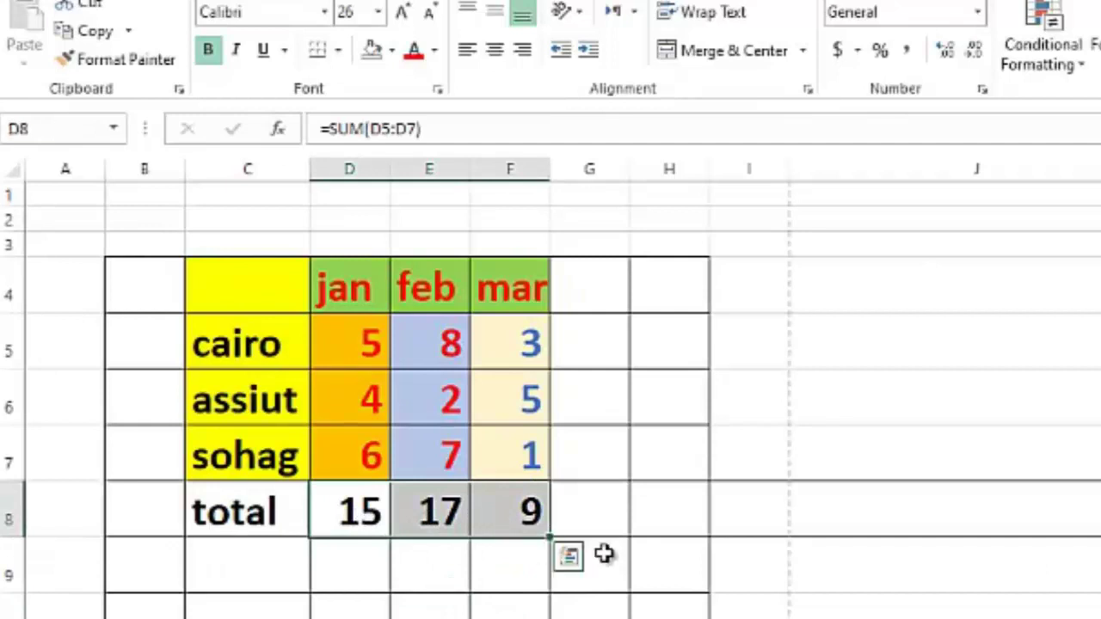
pyautogui.press('Delete')
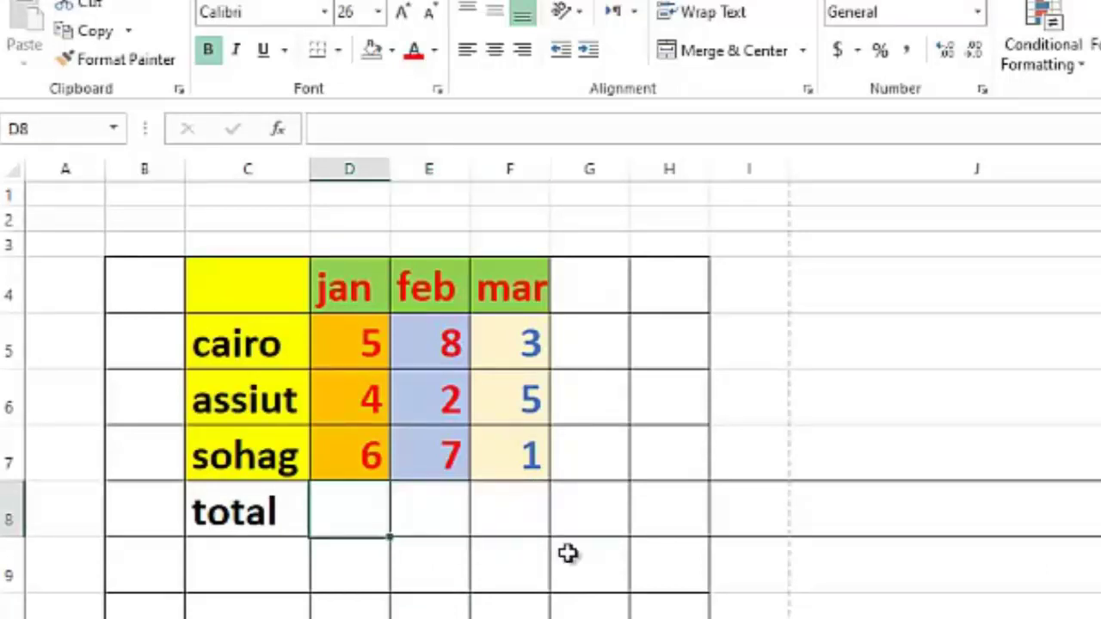
# Total the jan column in D8 with the handwritten formula =sum(D5:D7)
pyautogui.write('=')
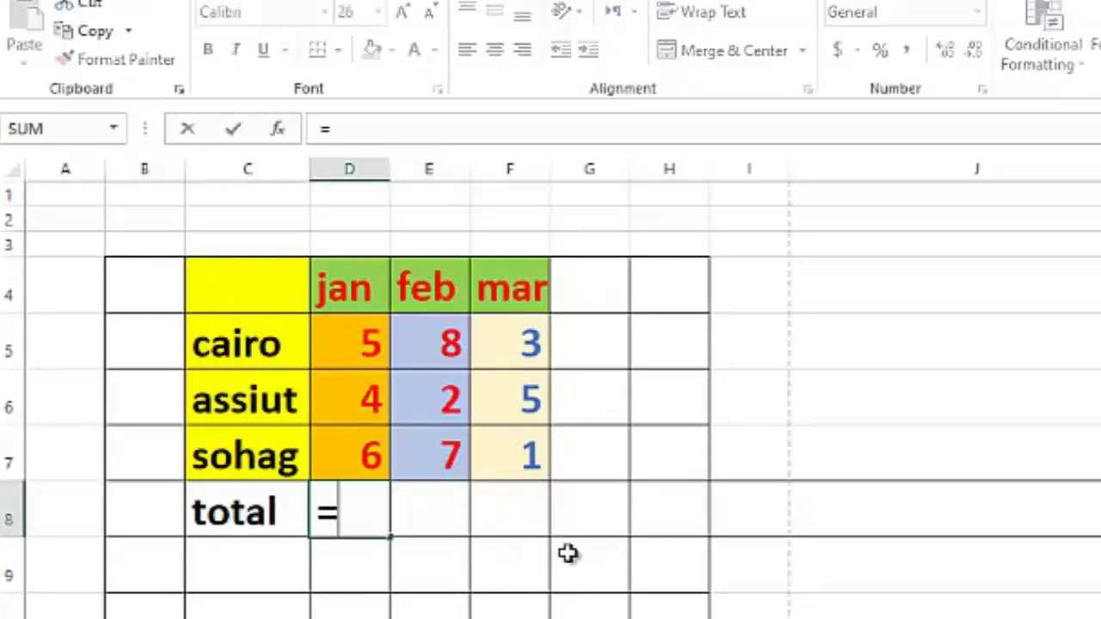
pyautogui.write('sum')
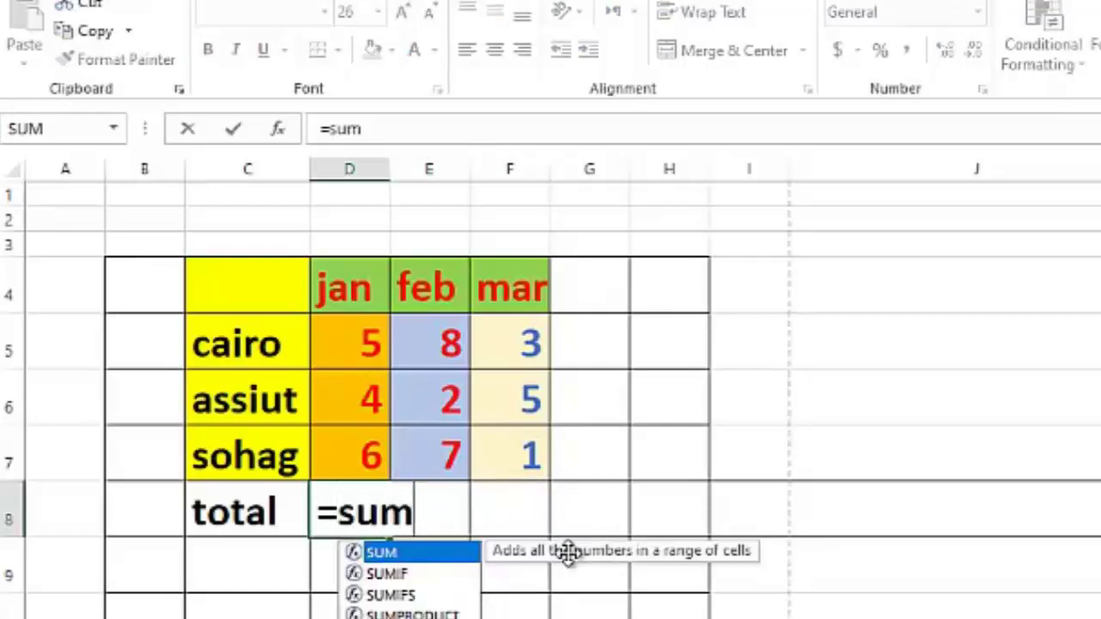
pyautogui.write('(')
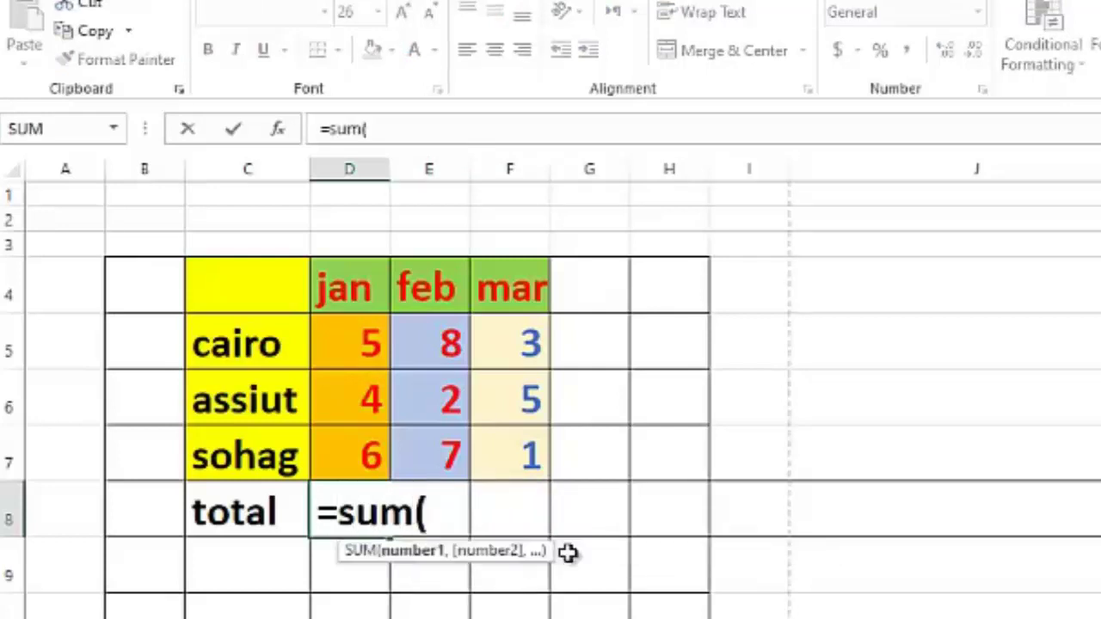
pyautogui.click(359, 353)
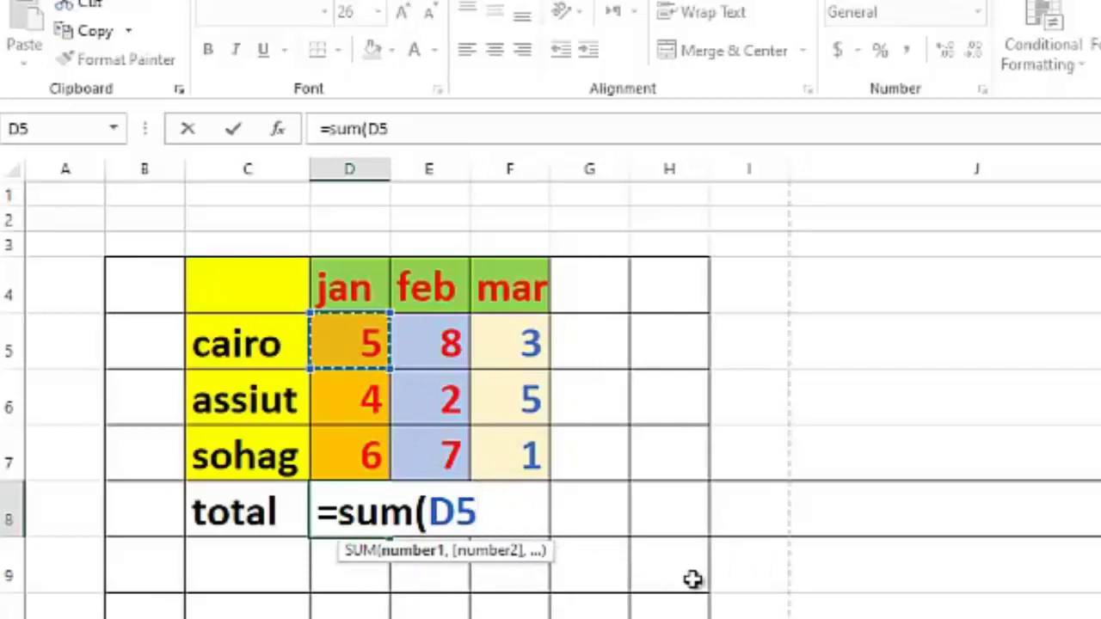
pyautogui.write(':')
pyautogui.press('BackSpace')
pyautogui.write('7')
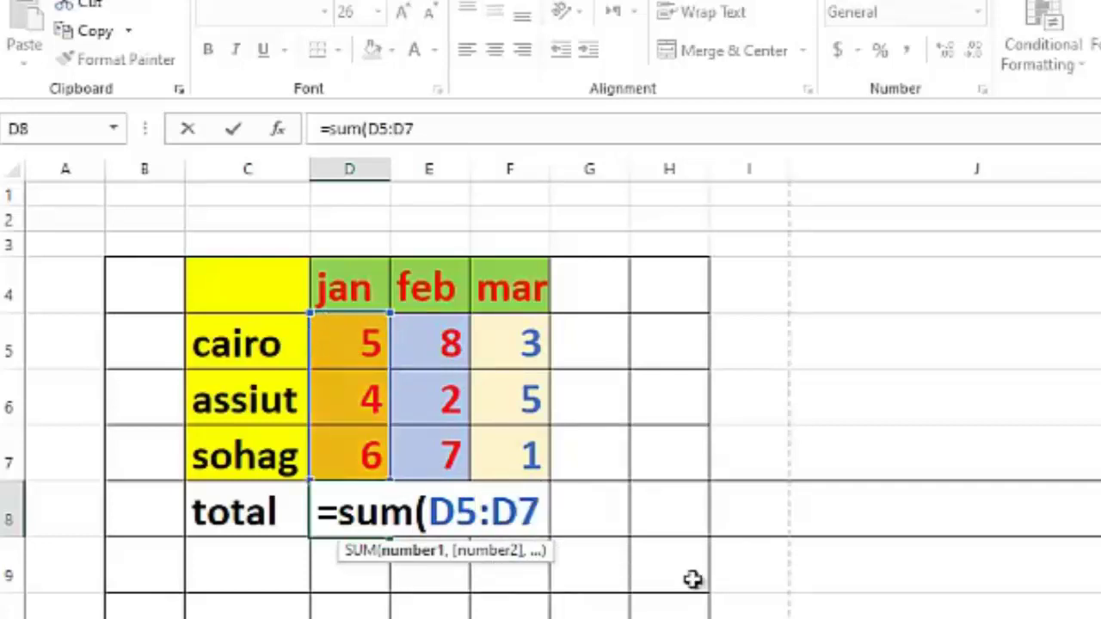
pyautogui.write(')')
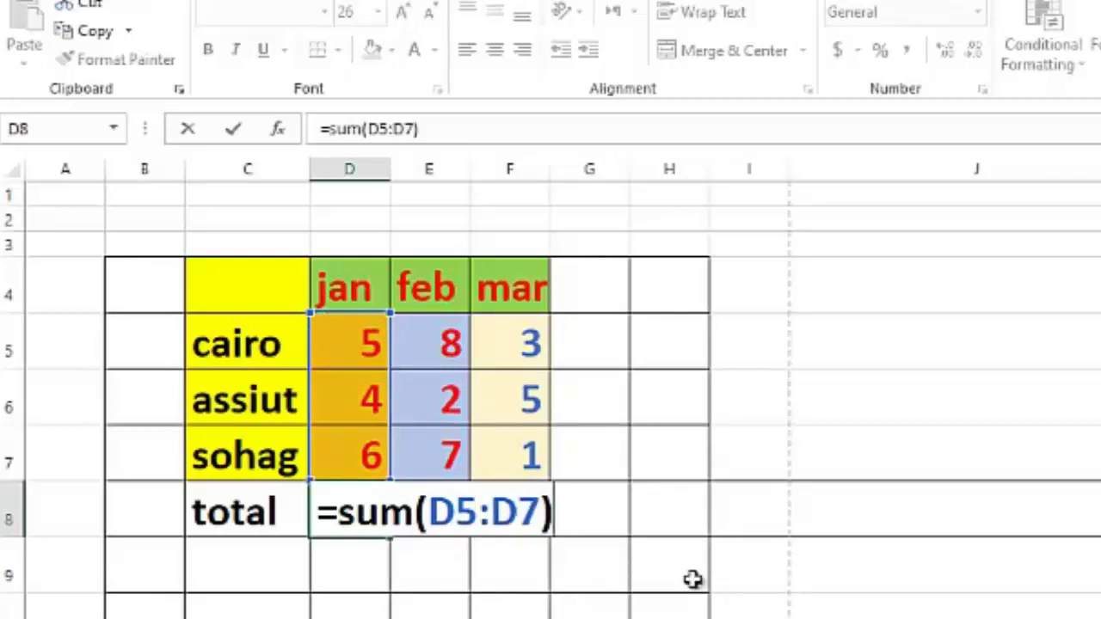
pyautogui.press('Return')
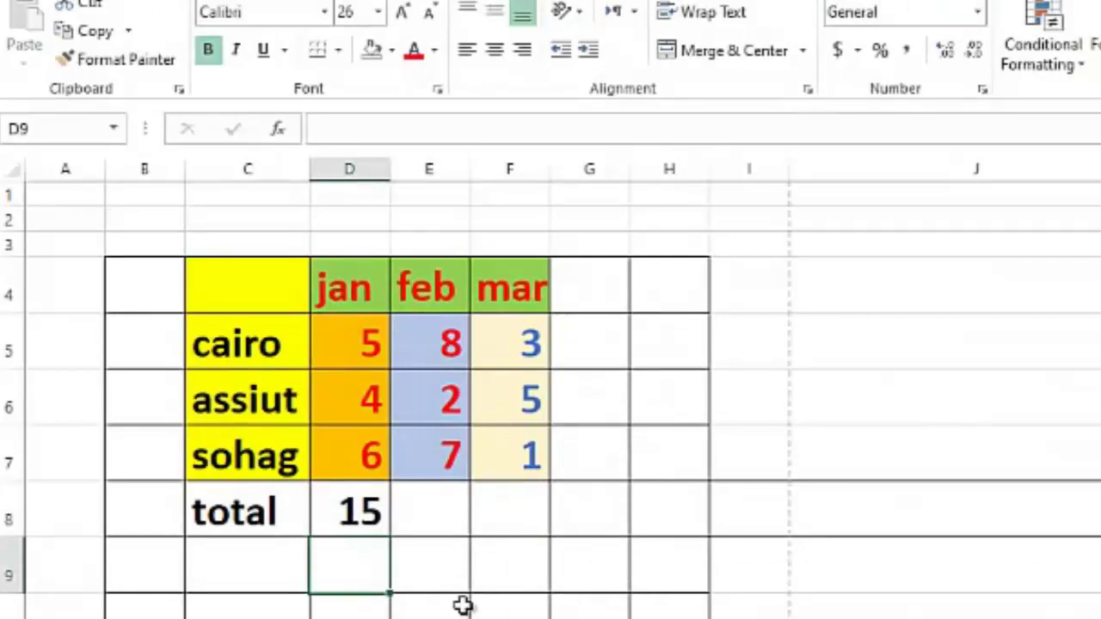
# Clear the jan total in D8 and open the Insert Function dialog for that cell
pyautogui.click(354, 516)
pyautogui.press('Delete')
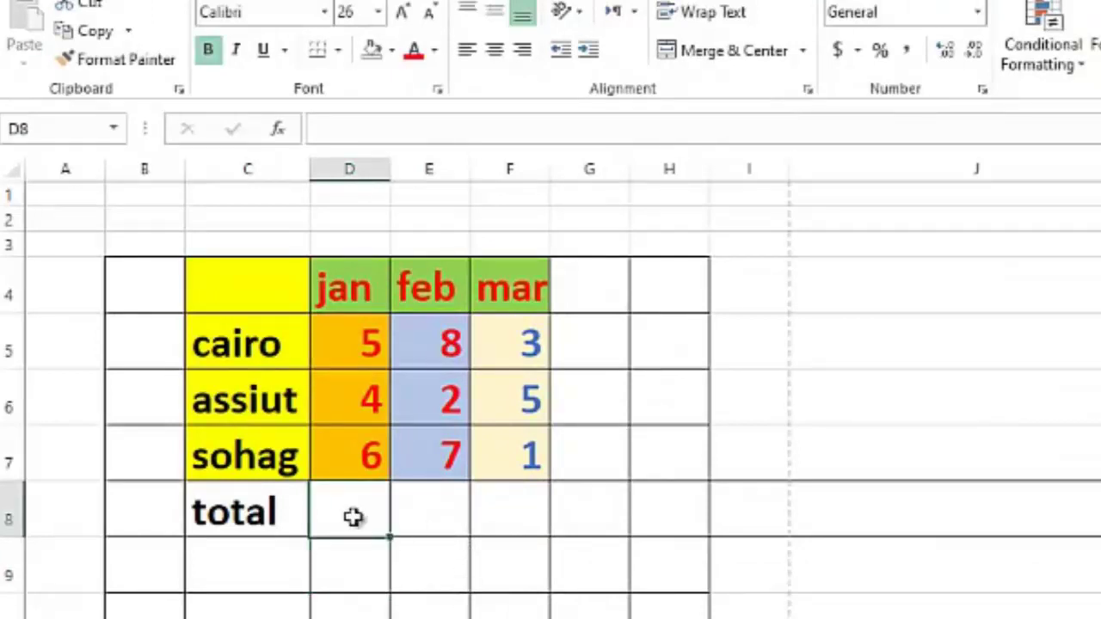
pyautogui.click(504, 612)
pyautogui.click(339, 513)
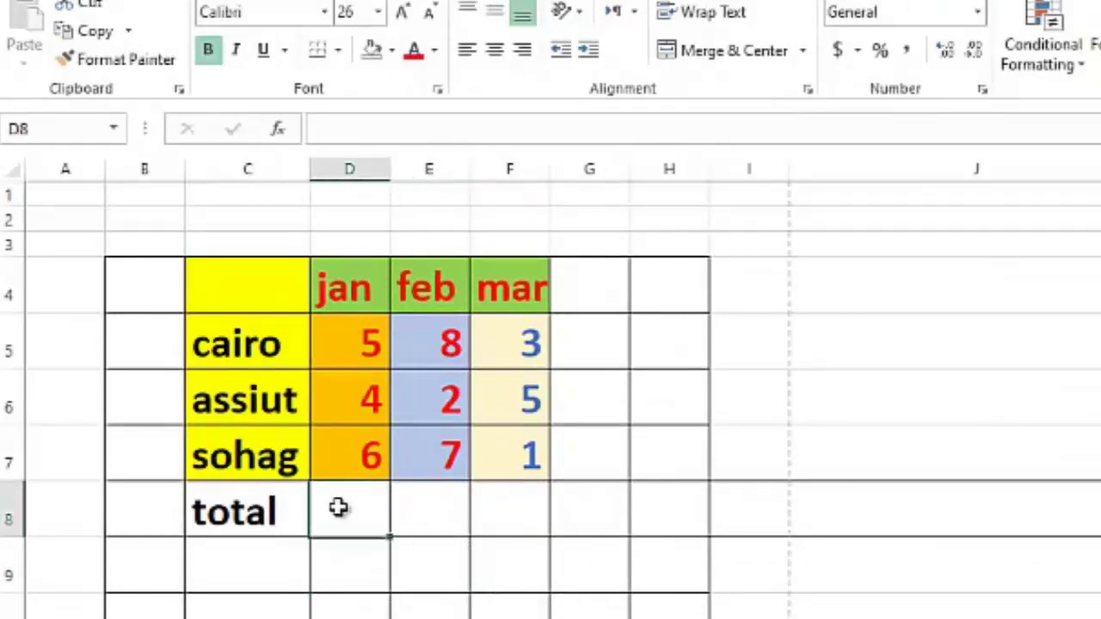
pyautogui.click(279, 138)
pyautogui.moveTo(728, 260); pyautogui.dragTo(786, 271)
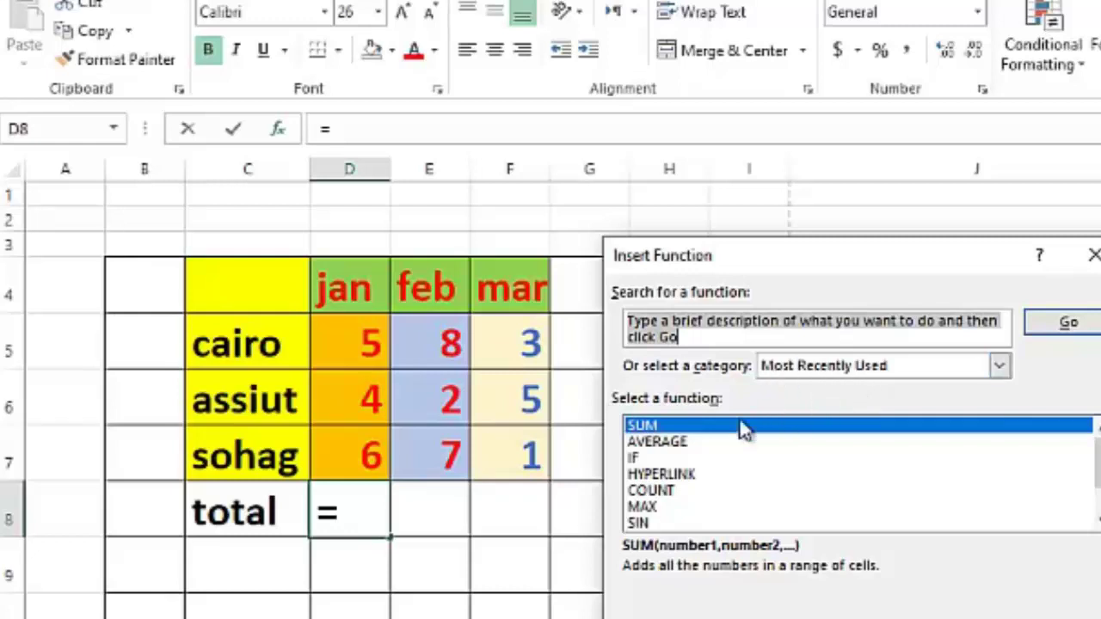
# Examine the most recently used functions and their descriptions, including SUM, AVERAGE, IF, COUNT and MAX
pyautogui.click(655, 427)
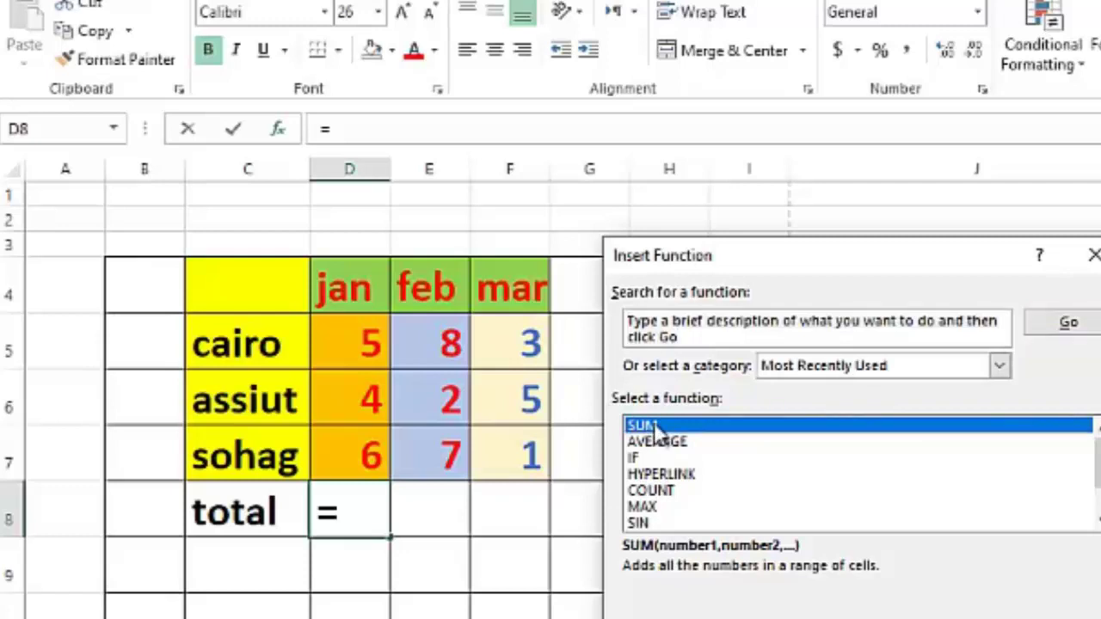
pyautogui.click(658, 443)
pyautogui.click(640, 459)
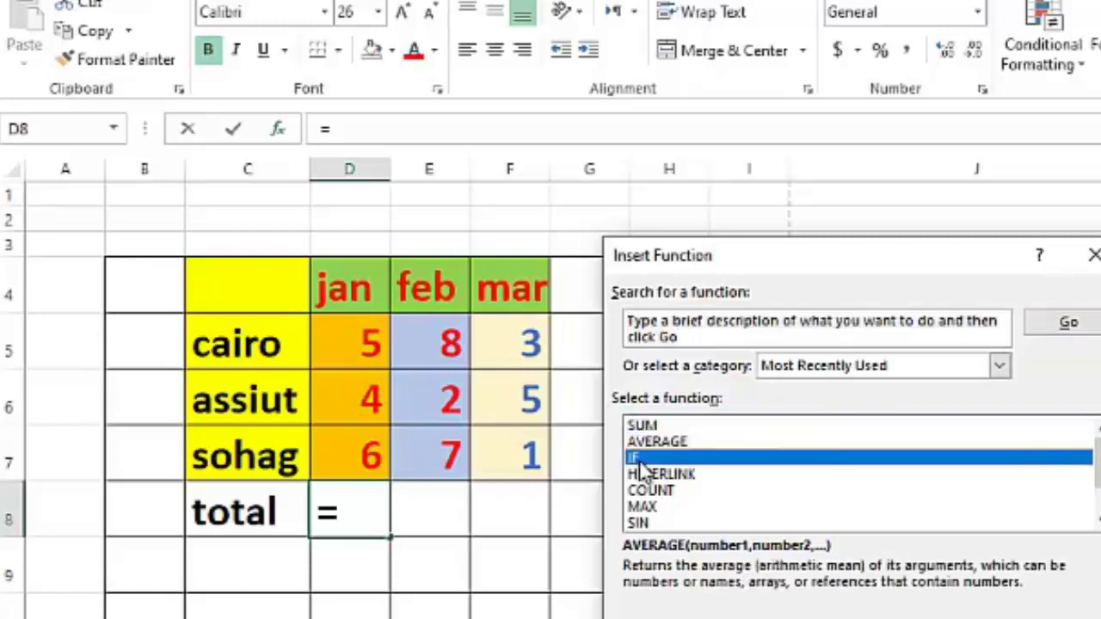
pyautogui.click(671, 492)
pyautogui.click(669, 507)
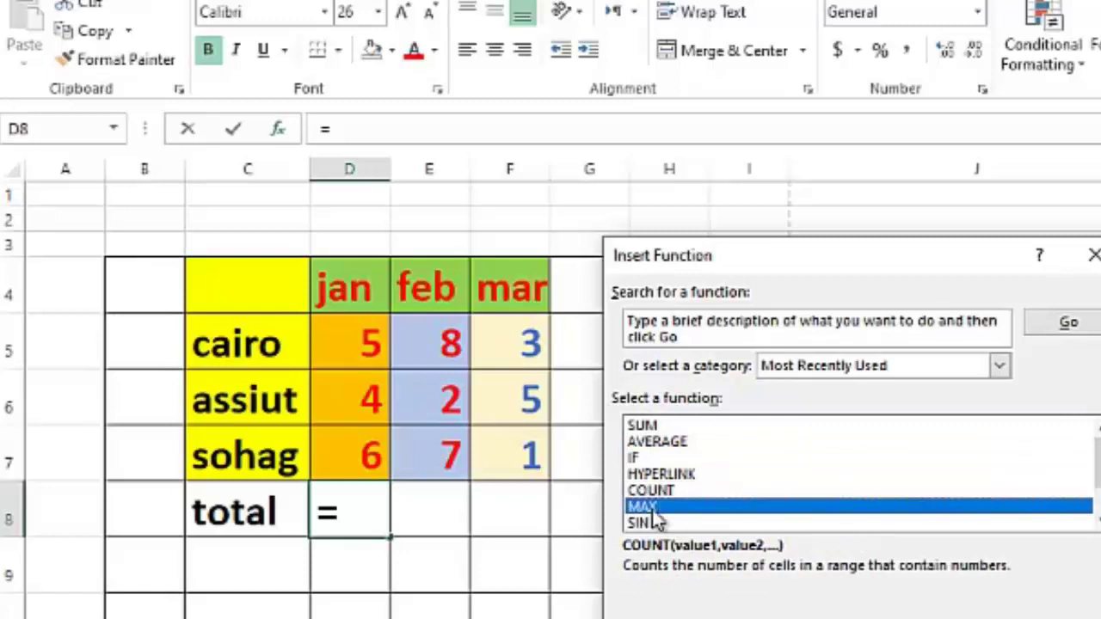
pyautogui.click(1096, 521)
pyautogui.click(1095, 521)
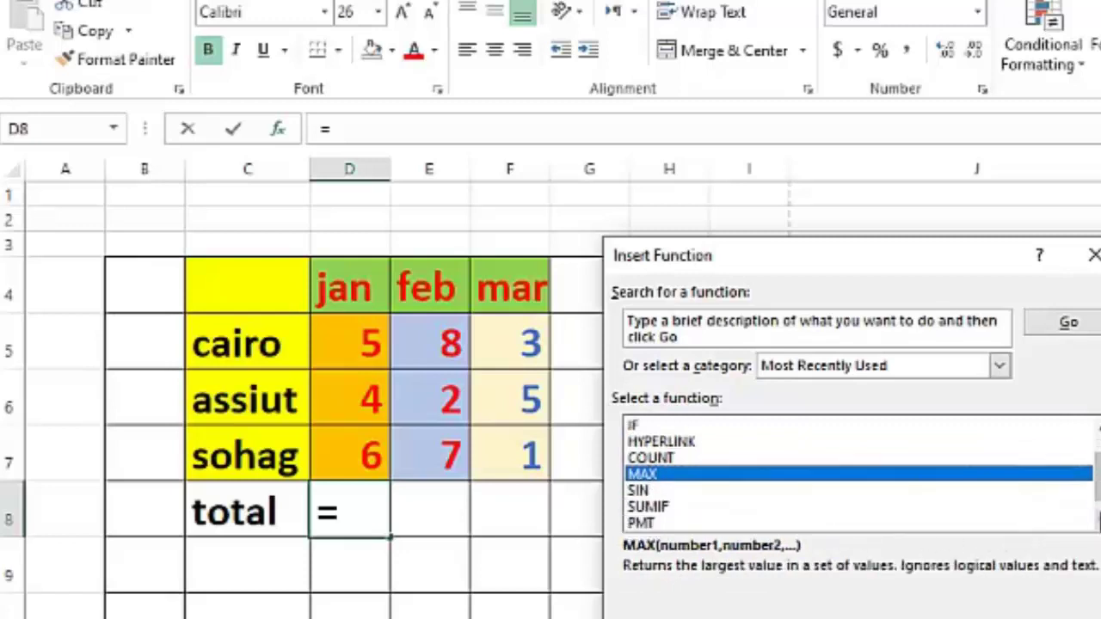
pyautogui.click(1096, 521)
pyautogui.scroll(1, 1011, 392)
# List the functions of all categories and find SUM in the alphabetical list
pyautogui.click(1000, 367)
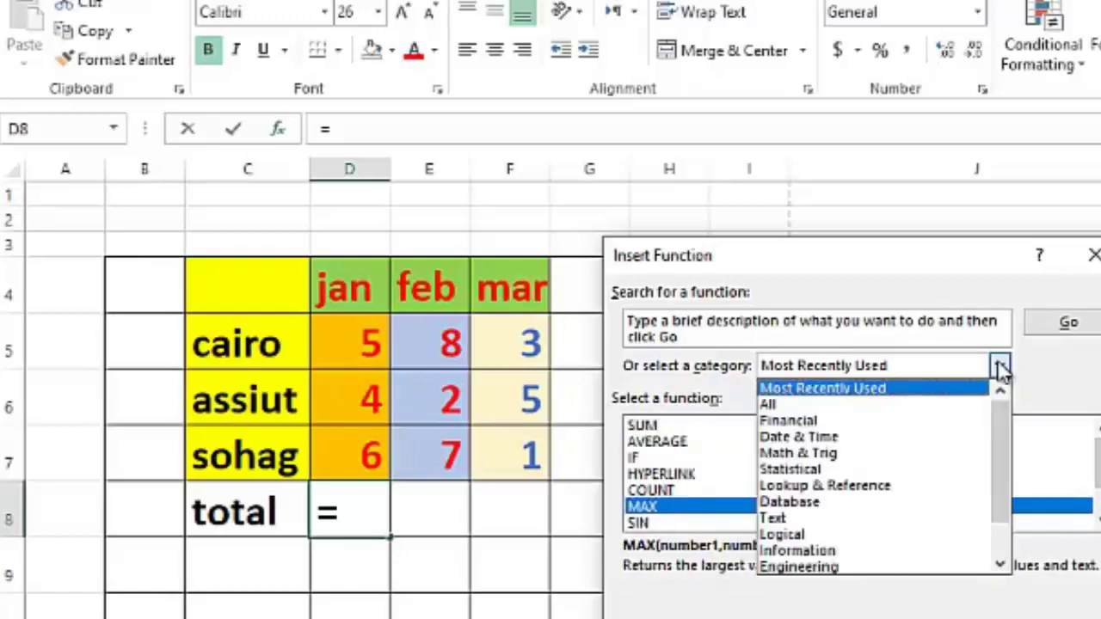
pyautogui.click(787, 408)
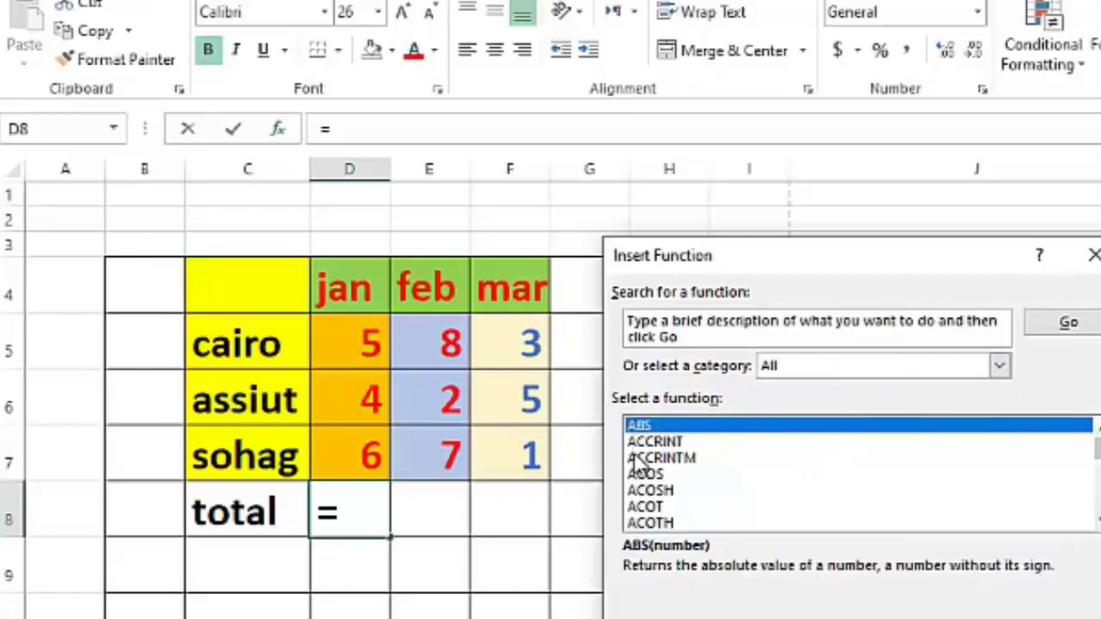
pyautogui.scroll(-2, 833, 516)
pyautogui.scroll(-15, 860, 473)
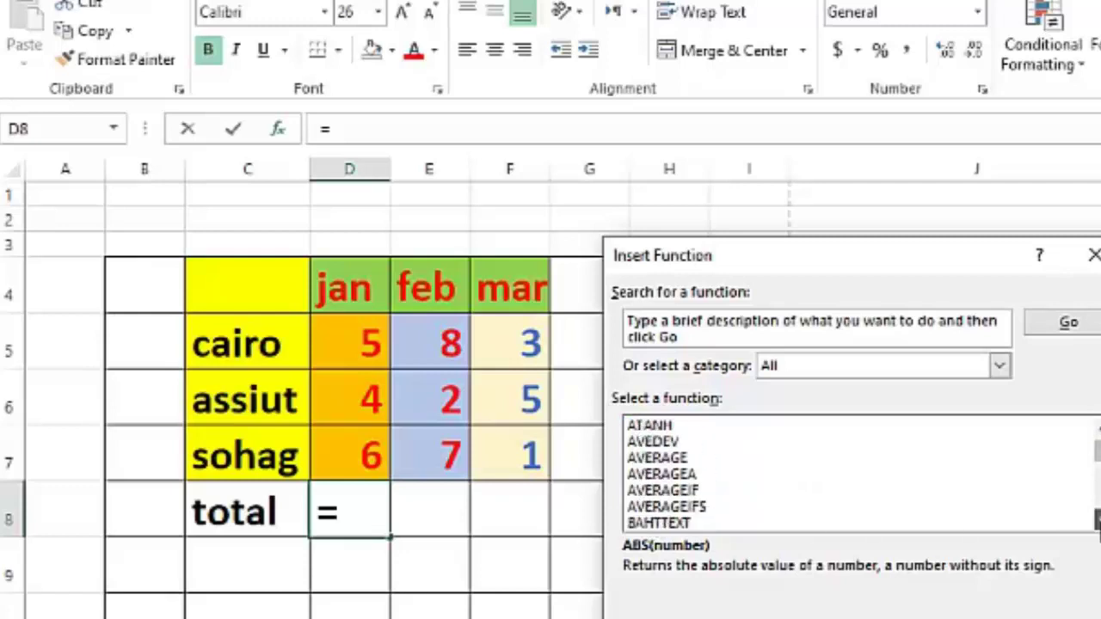
pyautogui.moveTo(1097, 464); pyautogui.dragTo(1097, 490)
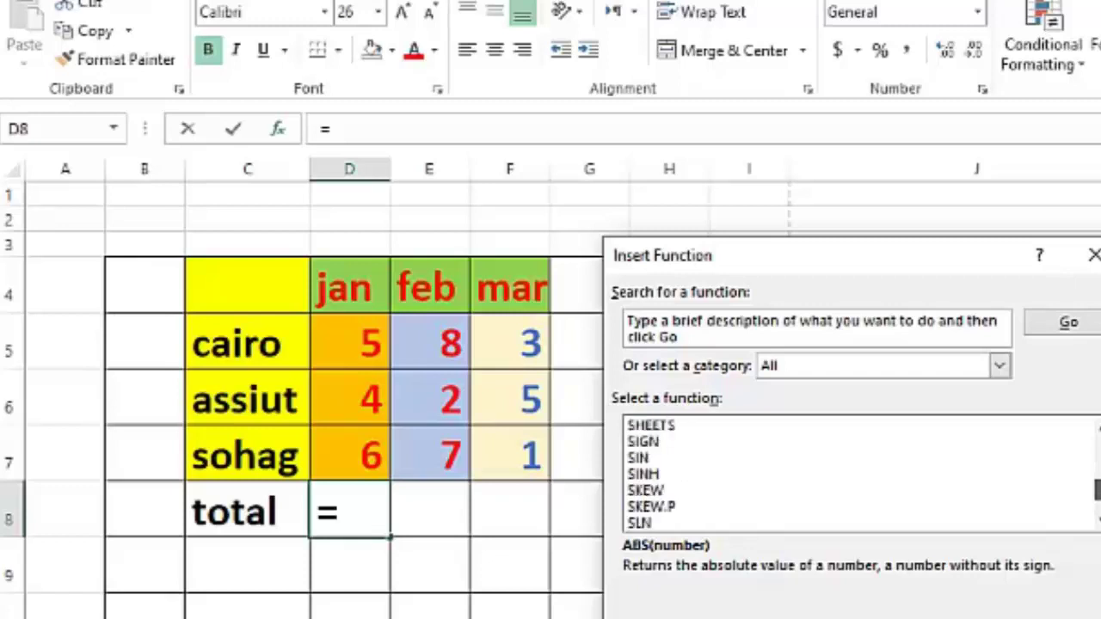
pyautogui.click(657, 444)
pyautogui.scroll(-2, 656, 444)
pyautogui.scroll(-4, 1084, 520)
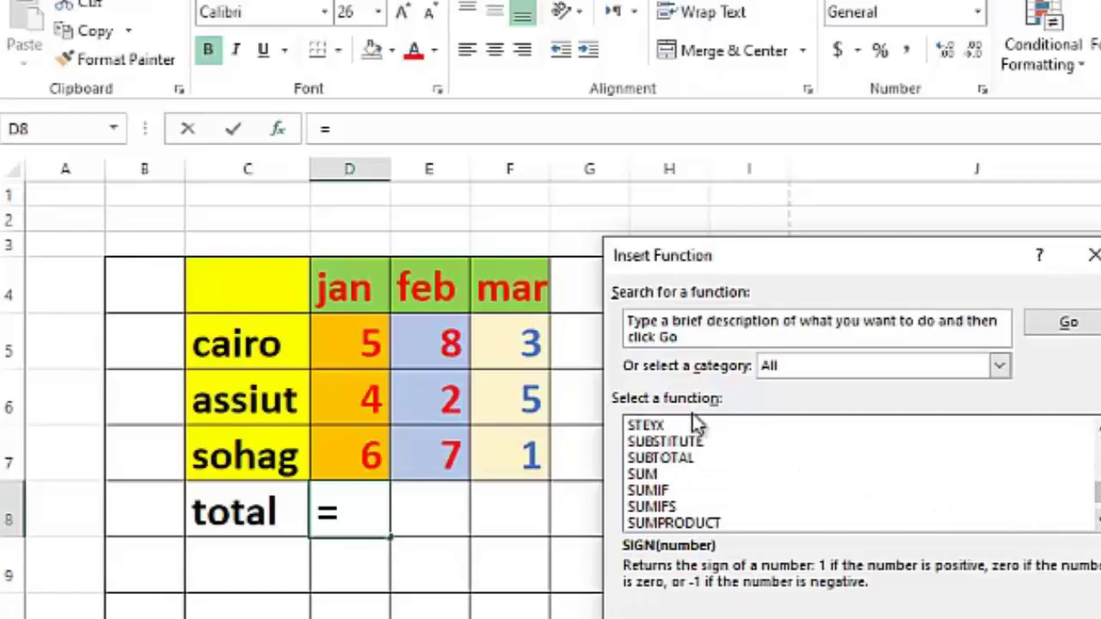
pyautogui.click(658, 475)
# Look through the Date & Time and Statistical function categories and return to the most recently used functions
pyautogui.click(999, 367)
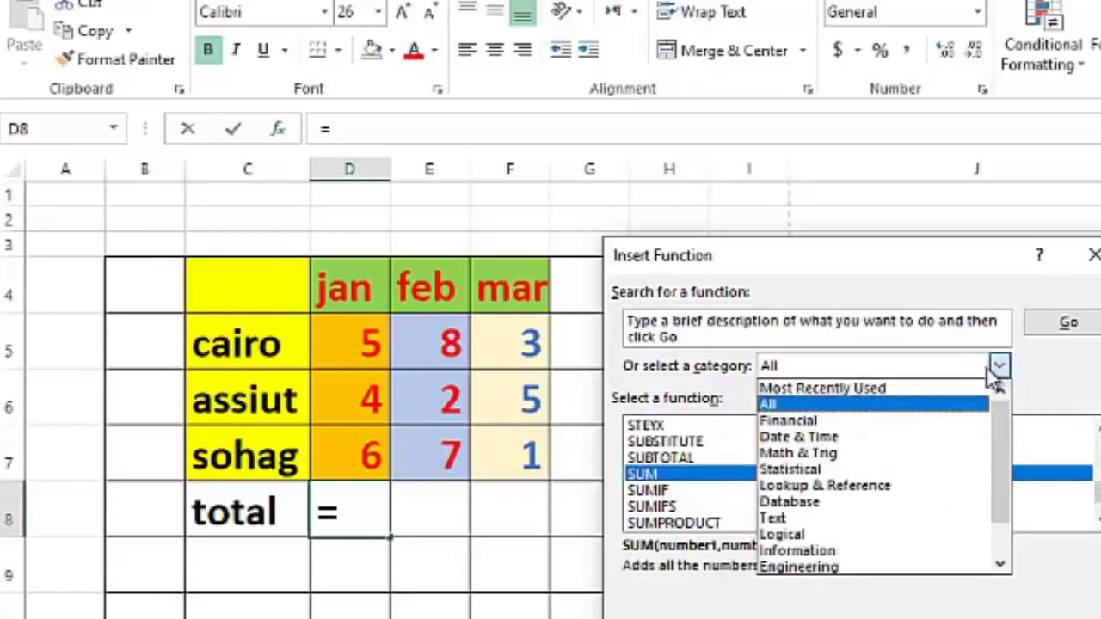
pyautogui.click(828, 437)
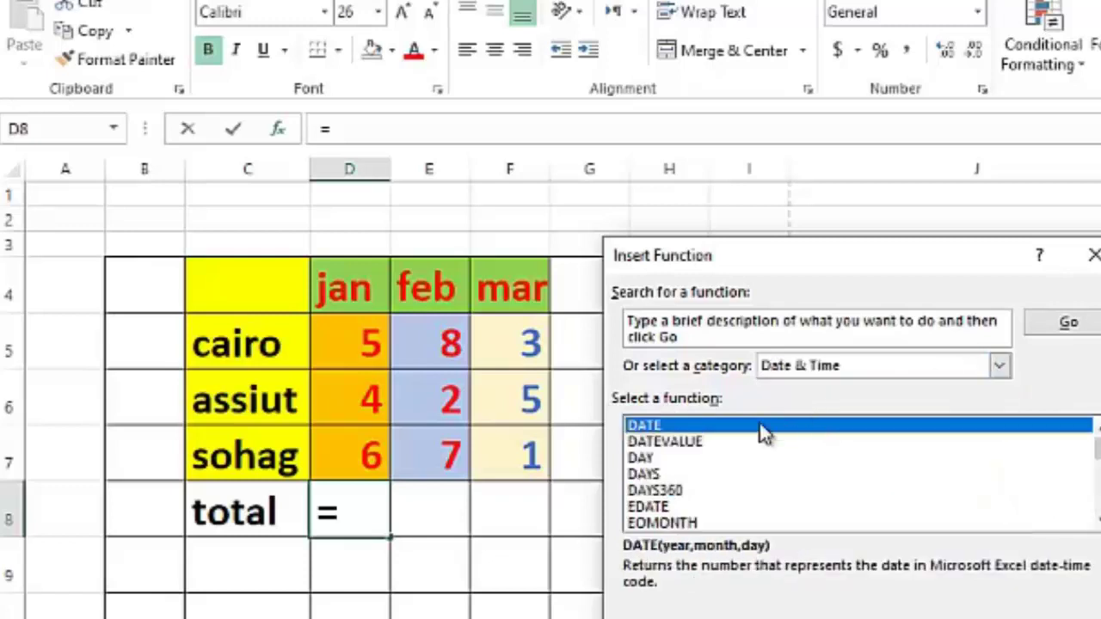
pyautogui.click(999, 367)
pyautogui.click(822, 470)
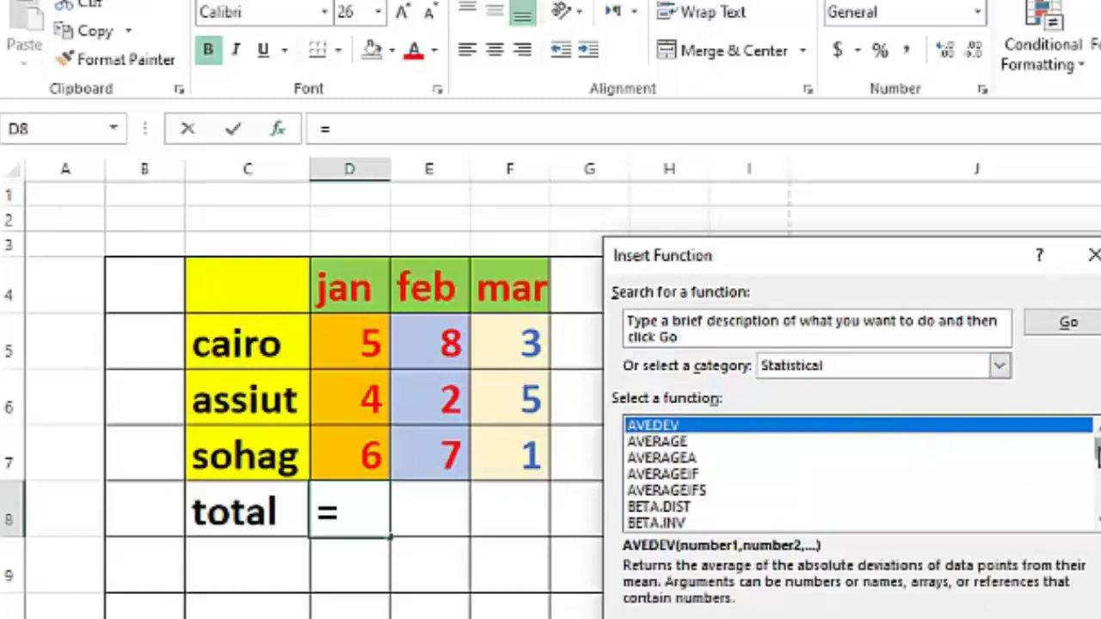
pyautogui.moveTo(1097, 456); pyautogui.dragTo(1098, 430)
pyautogui.click(999, 366)
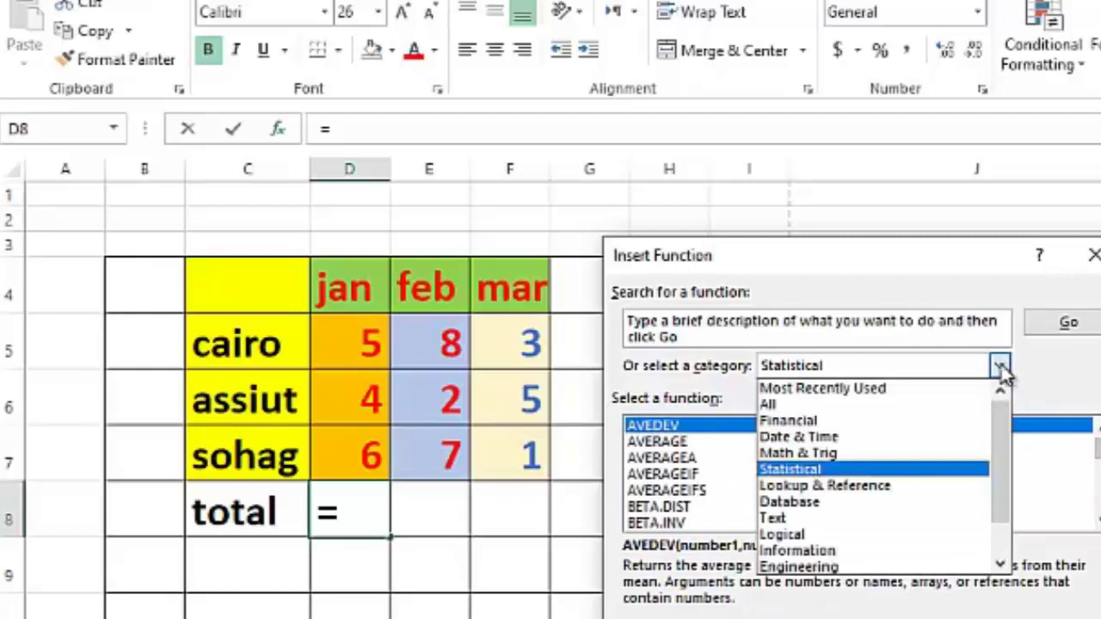
pyautogui.click(824, 389)
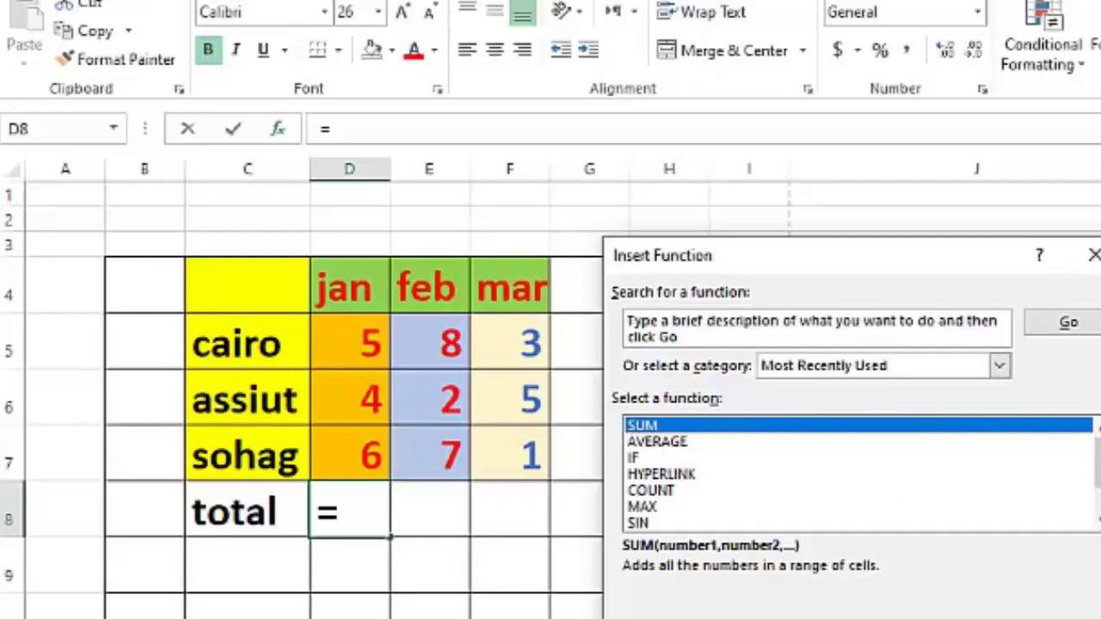
# Insert SUM in D8 with the separate arguments D5, D6 and D7 instead of the suggested range
pyautogui.press('Return')
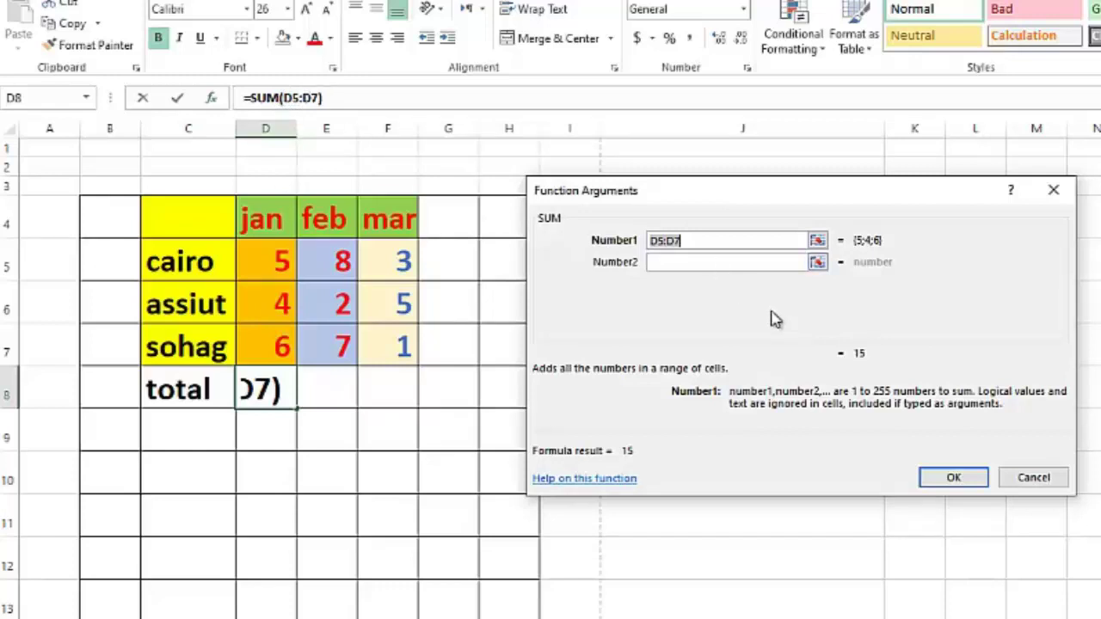
pyautogui.press('BackSpace')
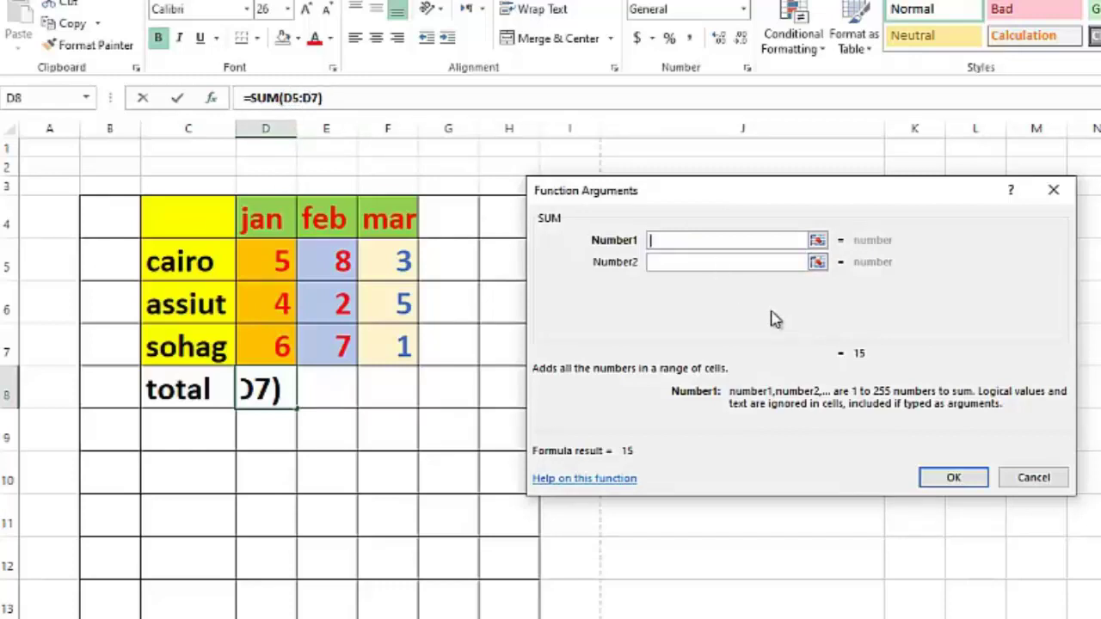
pyautogui.click(277, 260)
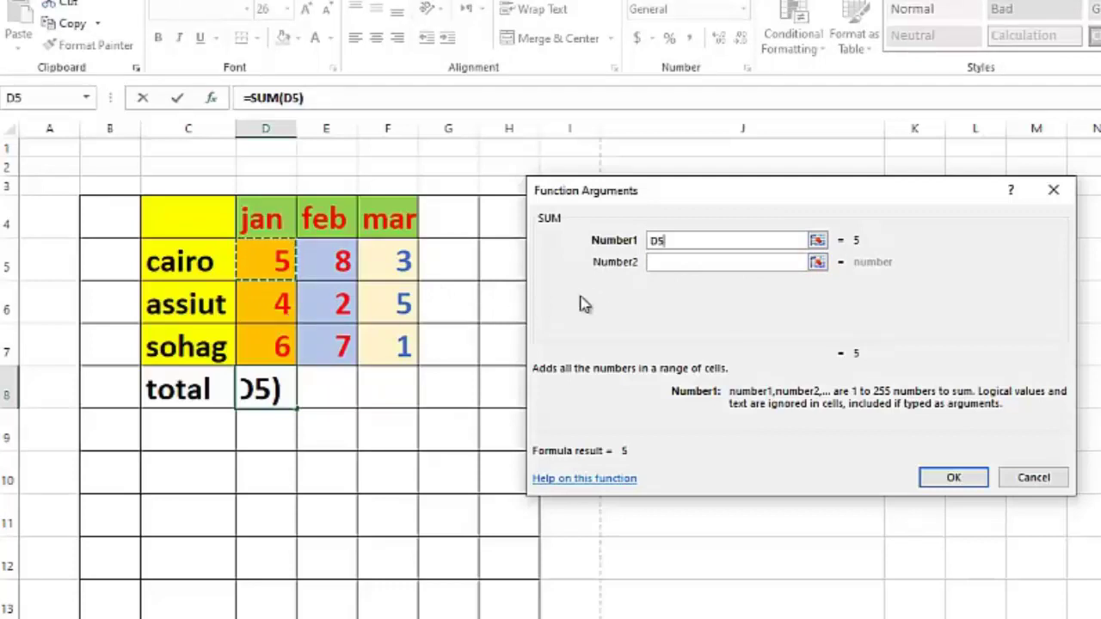
pyautogui.click(722, 262)
pyautogui.click(271, 304)
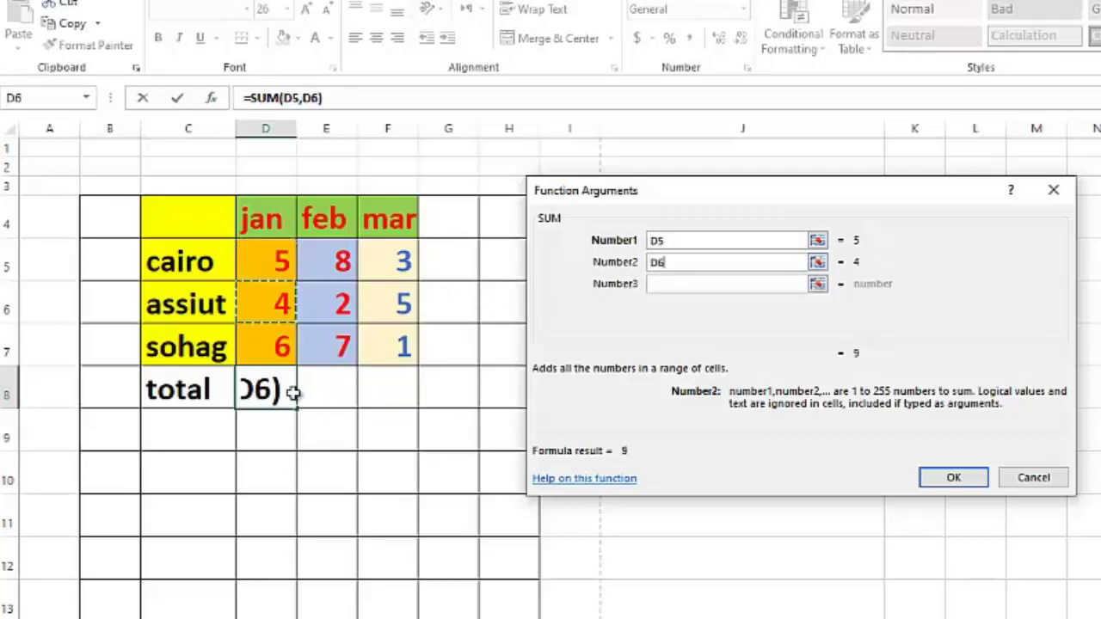
pyautogui.click(669, 284)
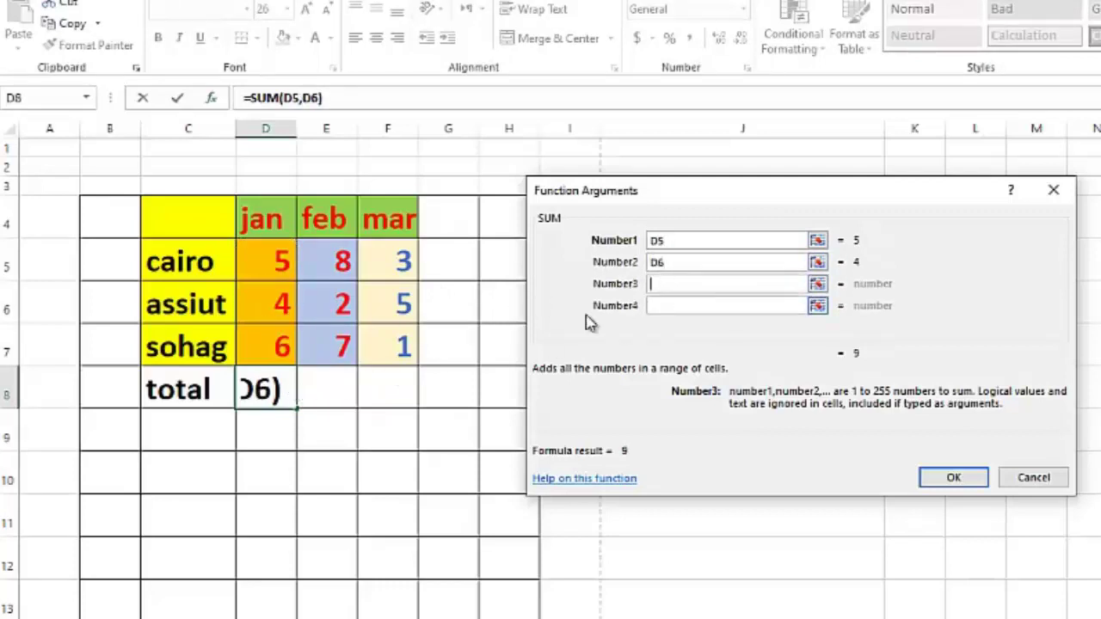
pyautogui.click(284, 349)
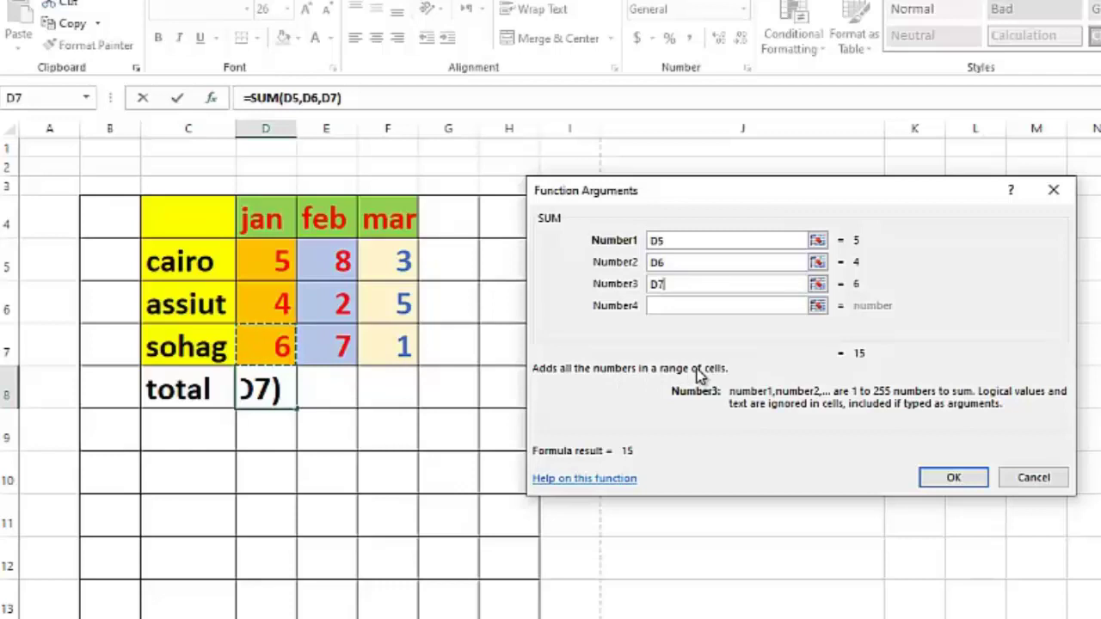
pyautogui.click(954, 479)
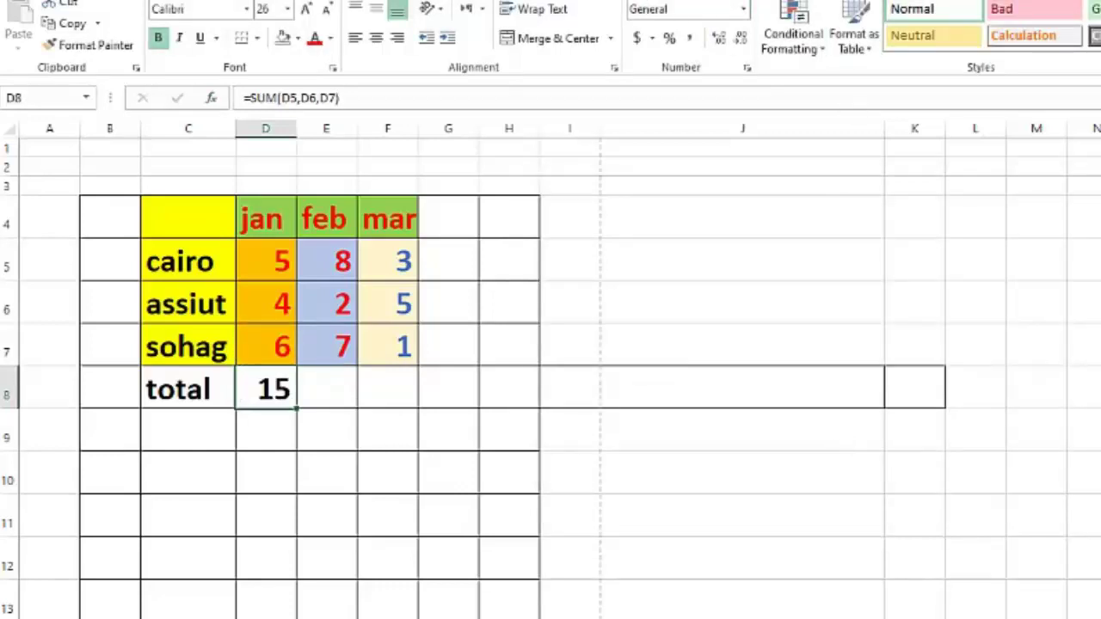
# Insert the SUM function in E8 with the separate arguments E5, E6 and E7 to total the feb column
pyautogui.moveTo(348, 274); pyautogui.dragTo(344, 352)
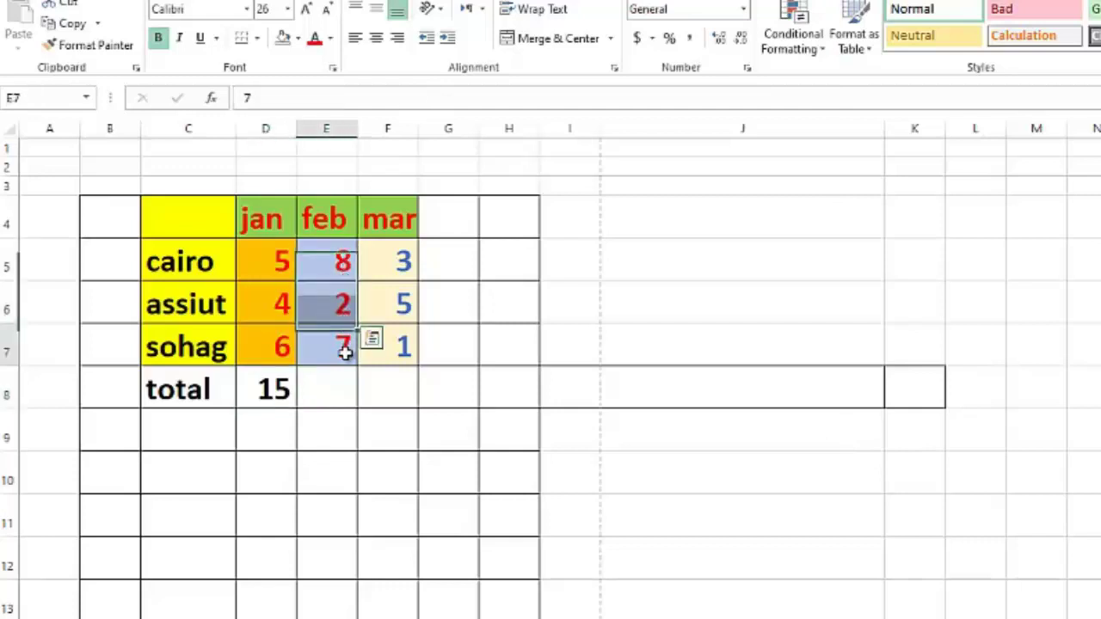
pyautogui.click(336, 400)
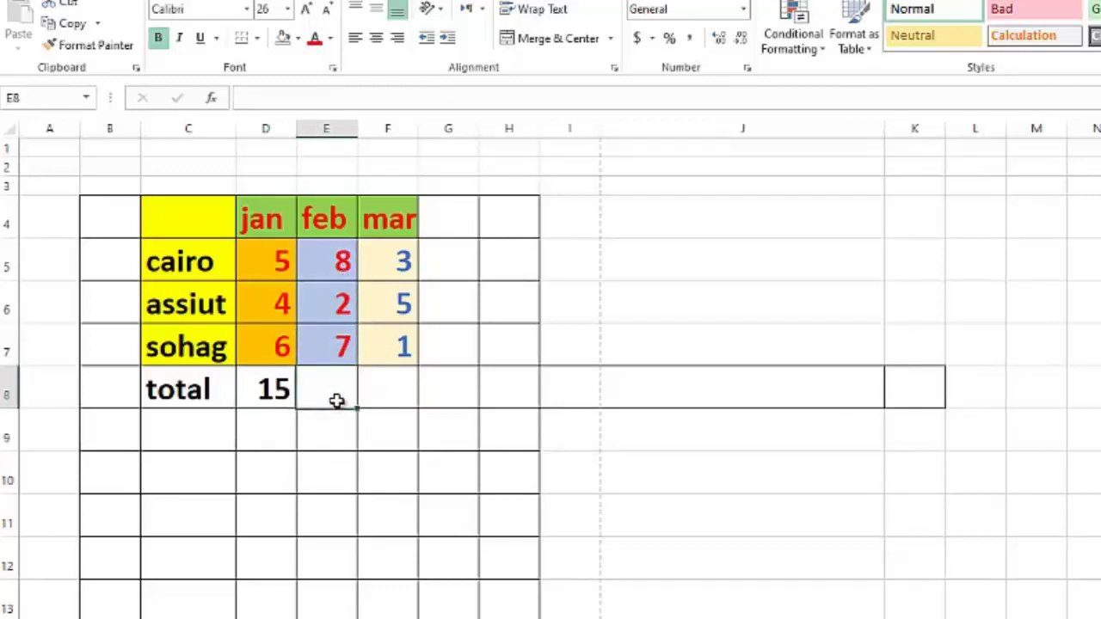
pyautogui.click(211, 98)
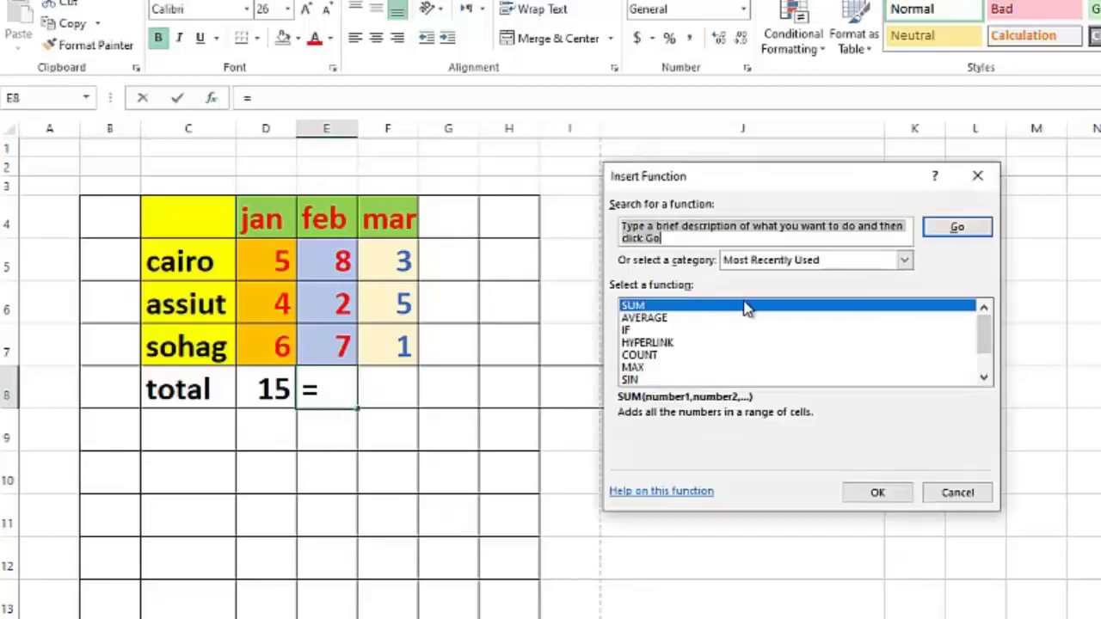
pyautogui.click(635, 307)
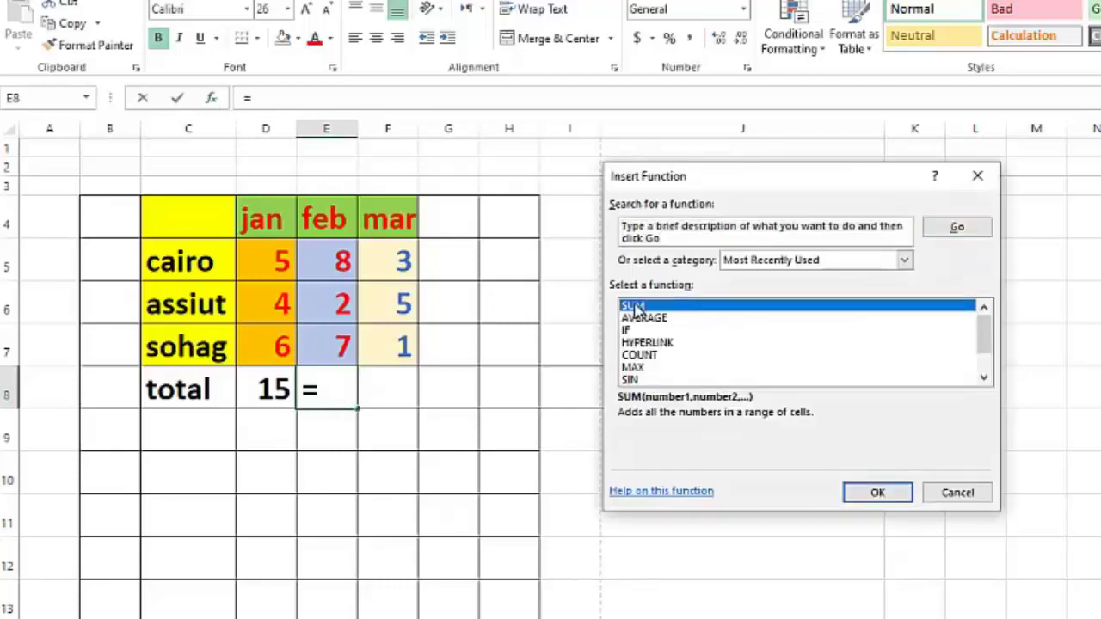
pyautogui.click(878, 491)
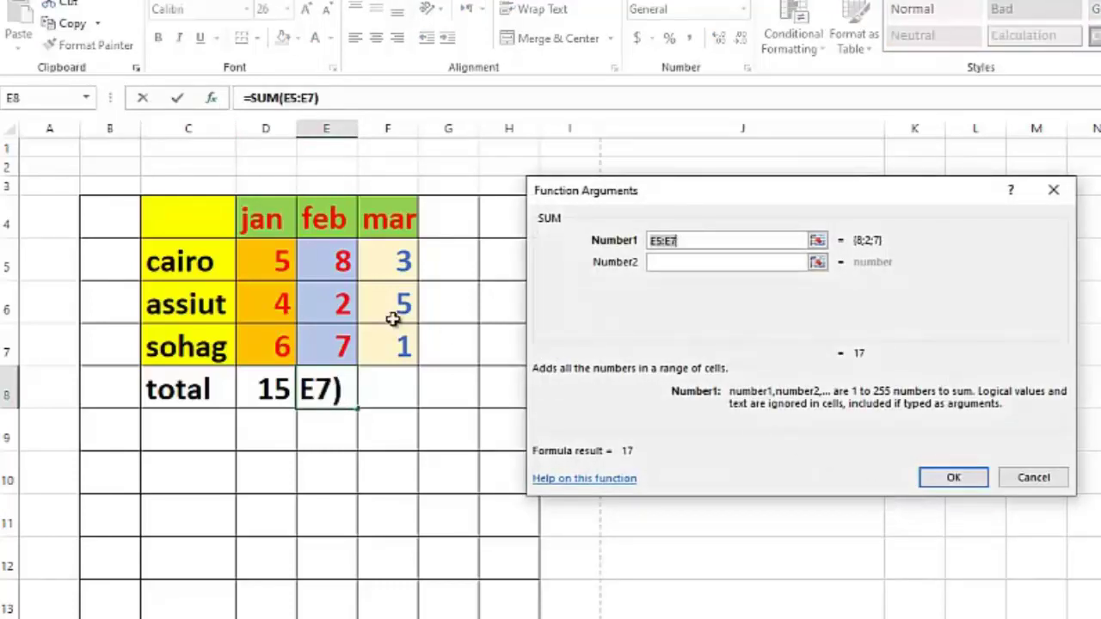
pyautogui.click(342, 263)
pyautogui.click(652, 263)
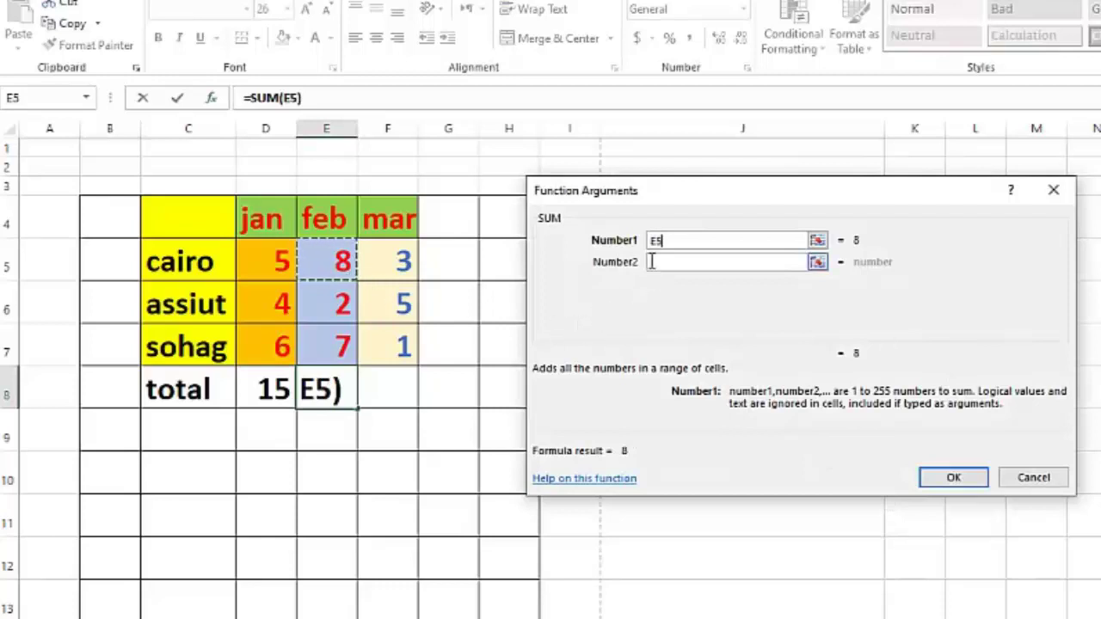
pyautogui.click(341, 300)
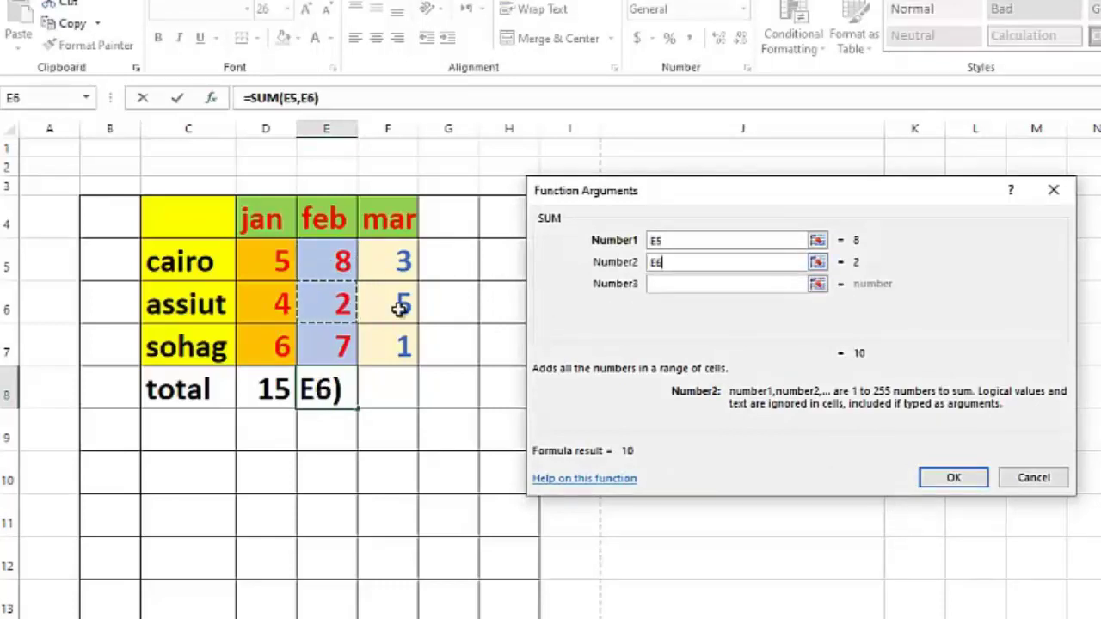
pyautogui.click(675, 283)
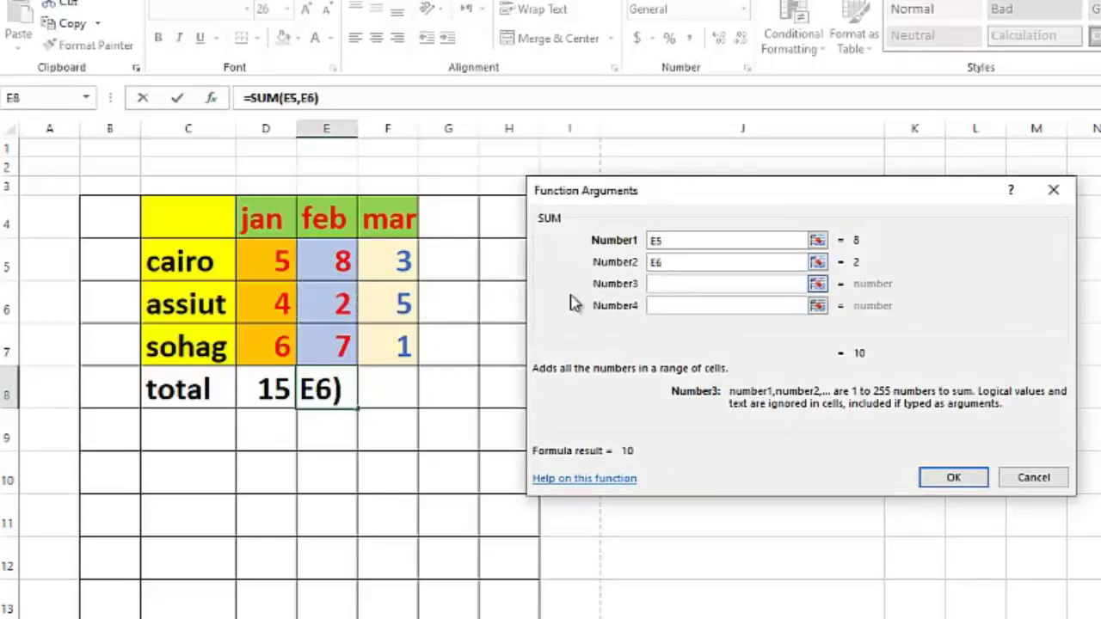
pyautogui.click(341, 345)
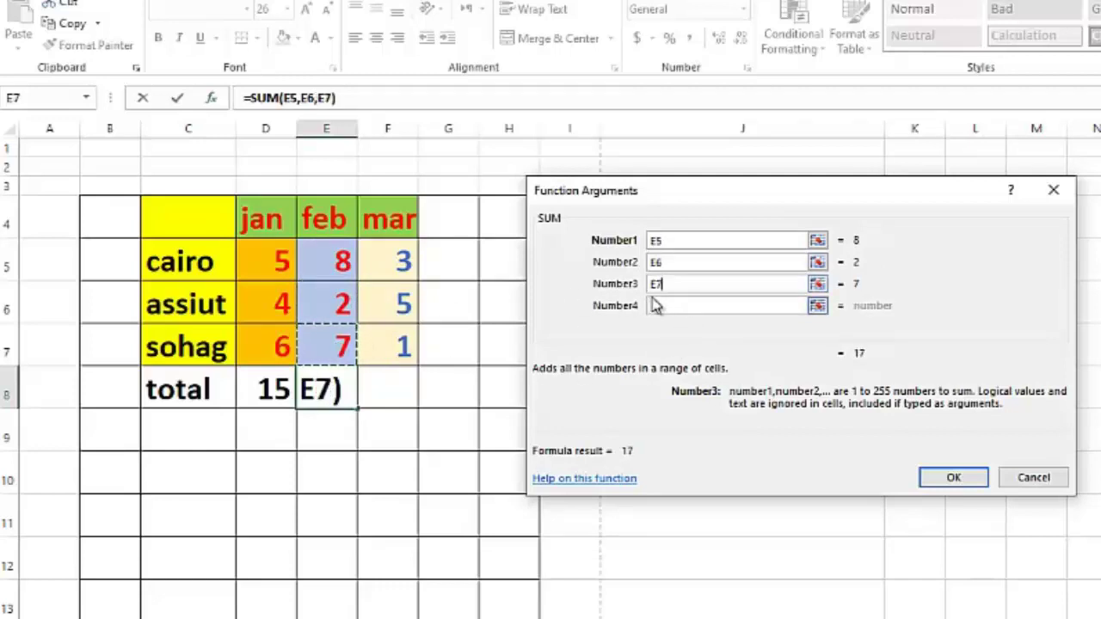
pyautogui.click(955, 479)
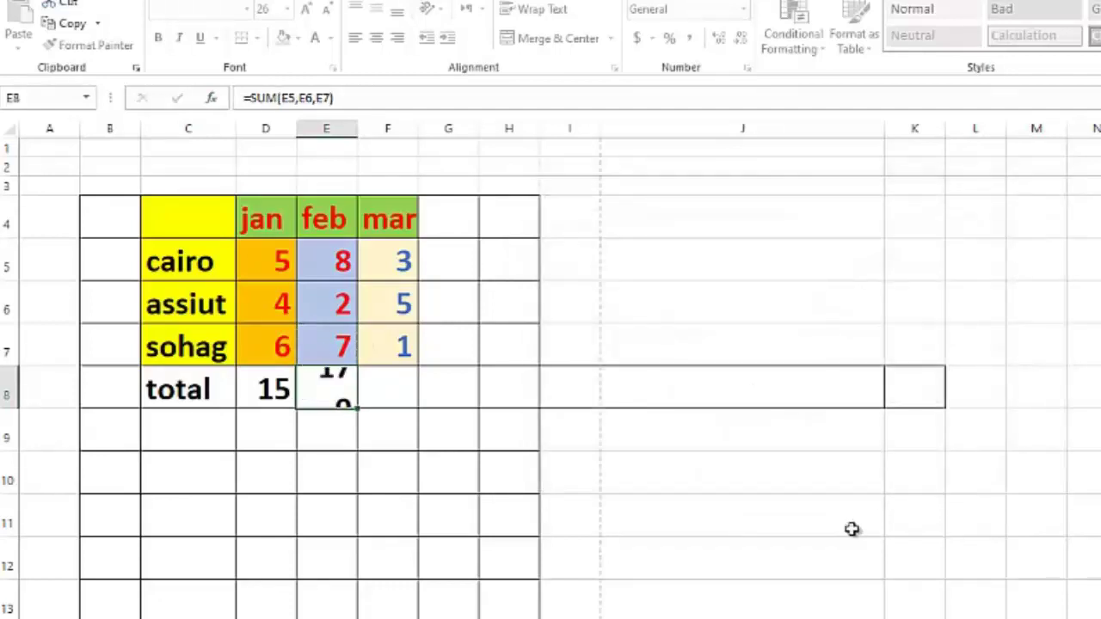
# Insert the SUM function in F8 with F5, F6 and F7 as separate arguments to total the mar column
pyautogui.click(370, 392)
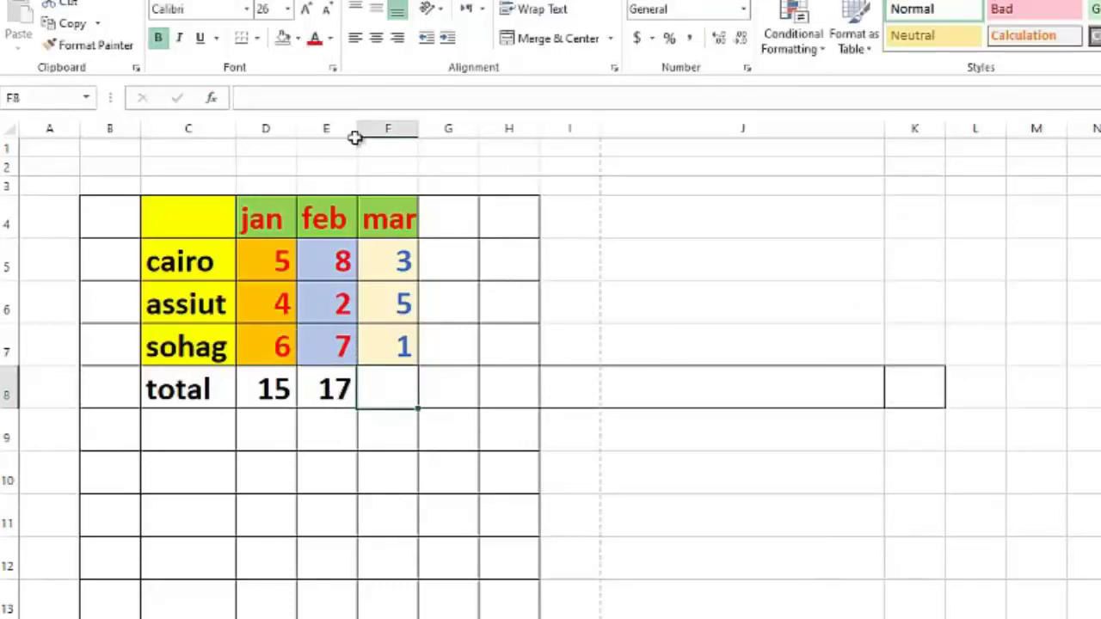
pyautogui.click(211, 97)
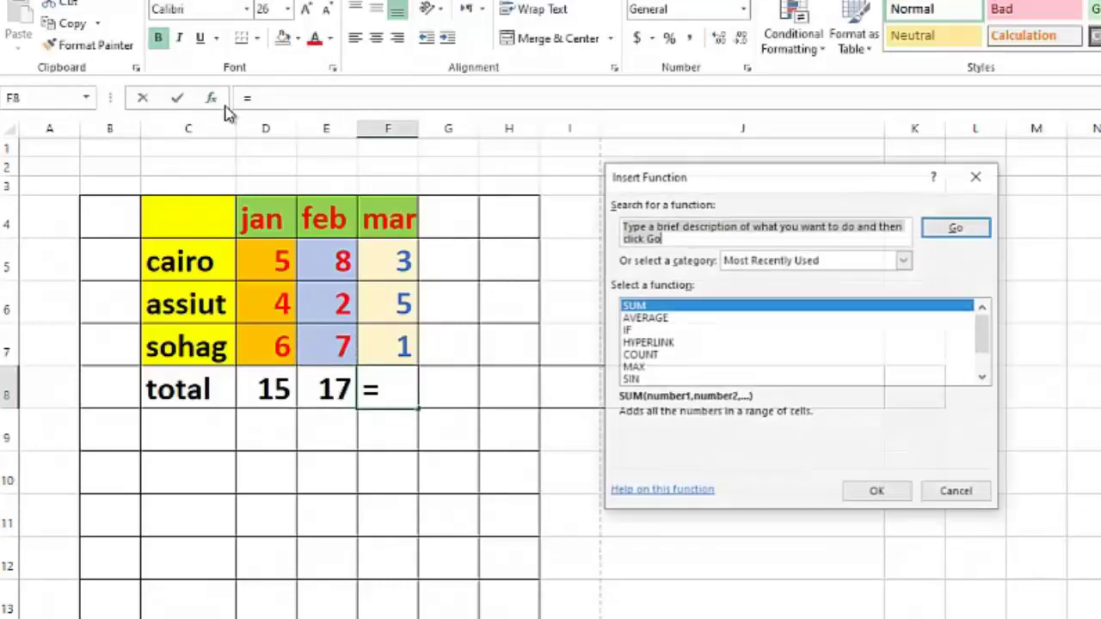
pyautogui.click(637, 306)
pyautogui.click(877, 492)
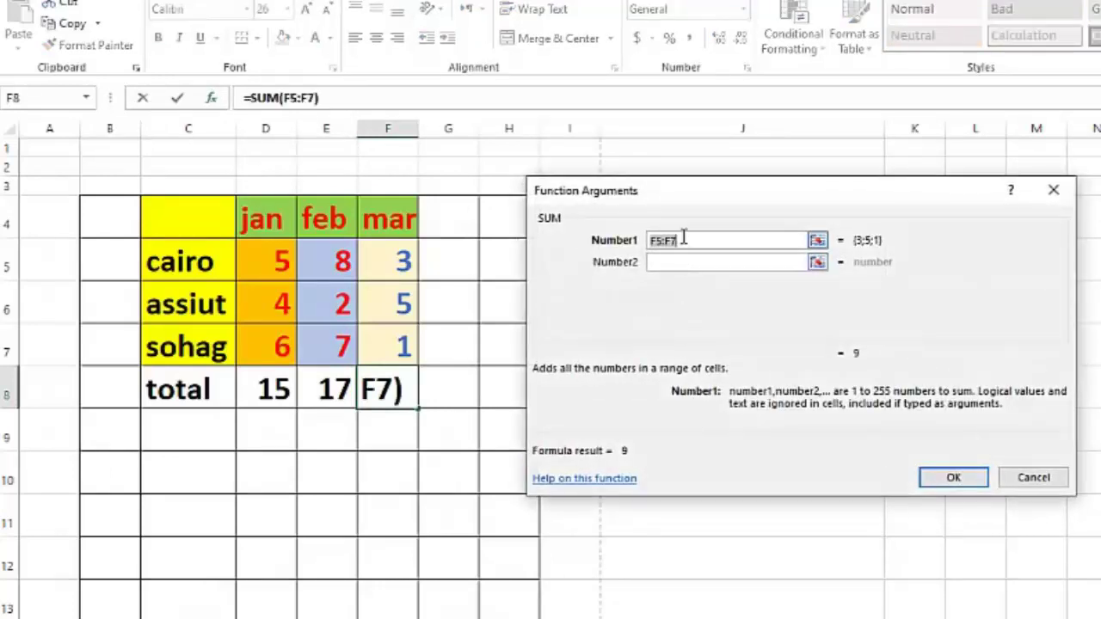
pyautogui.click(394, 262)
pyautogui.click(651, 261)
pyautogui.click(401, 302)
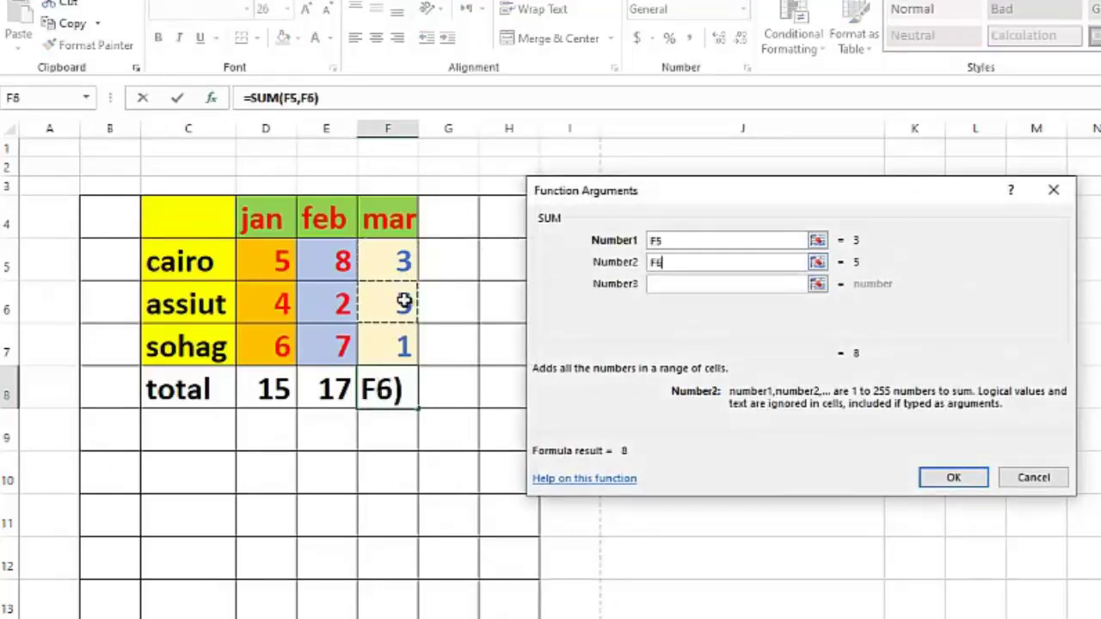
pyautogui.click(651, 283)
pyautogui.click(401, 346)
pyautogui.click(962, 482)
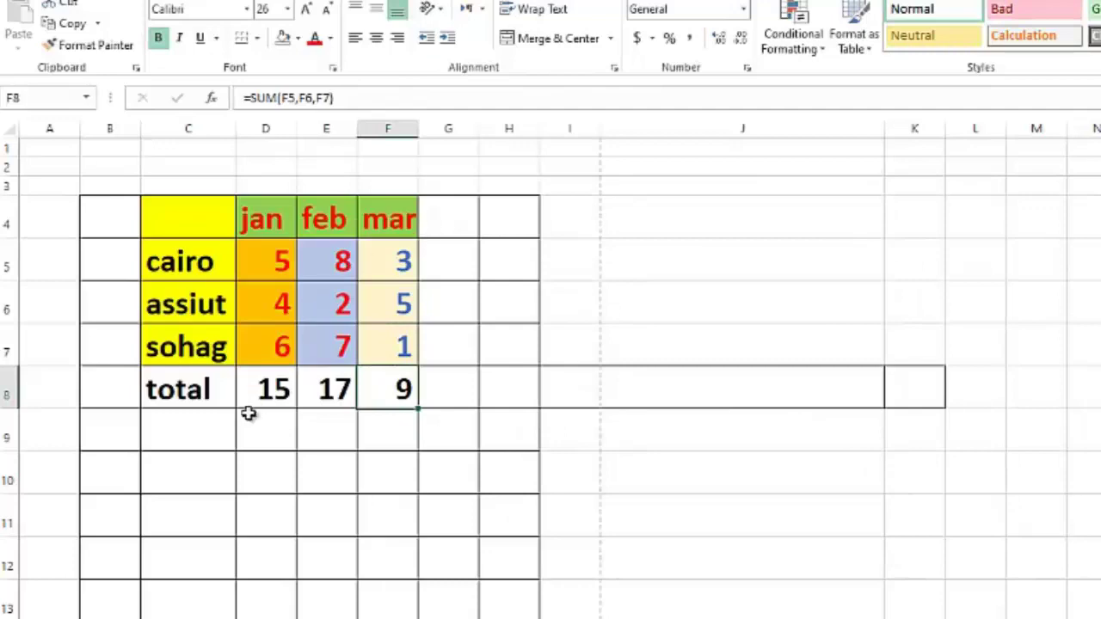
# Label the row below total as "average" in C9
pyautogui.click(216, 429)
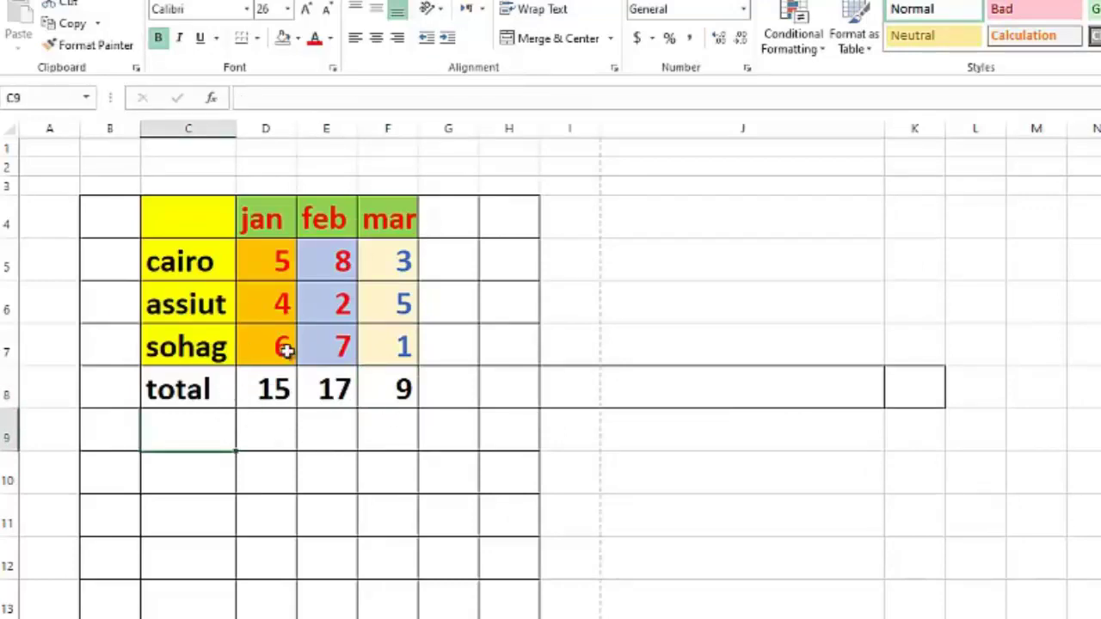
pyautogui.write('average')
pyautogui.press('Return')
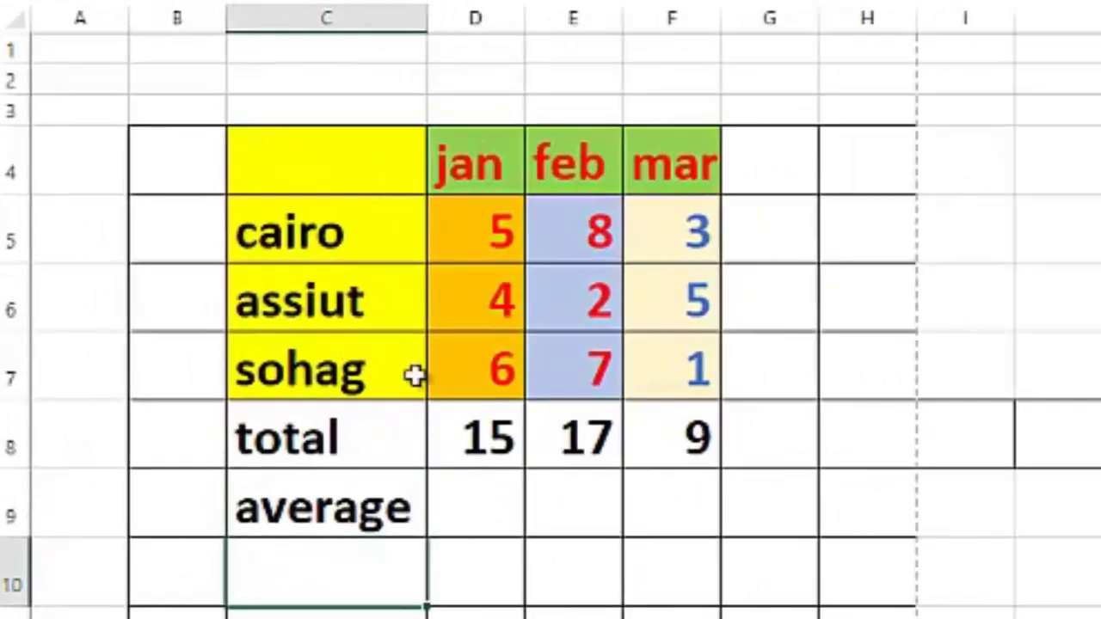
# Enter the formula =average(D5:D7) in D9 for the jan column and keep that cell selected
pyautogui.click(474, 491)
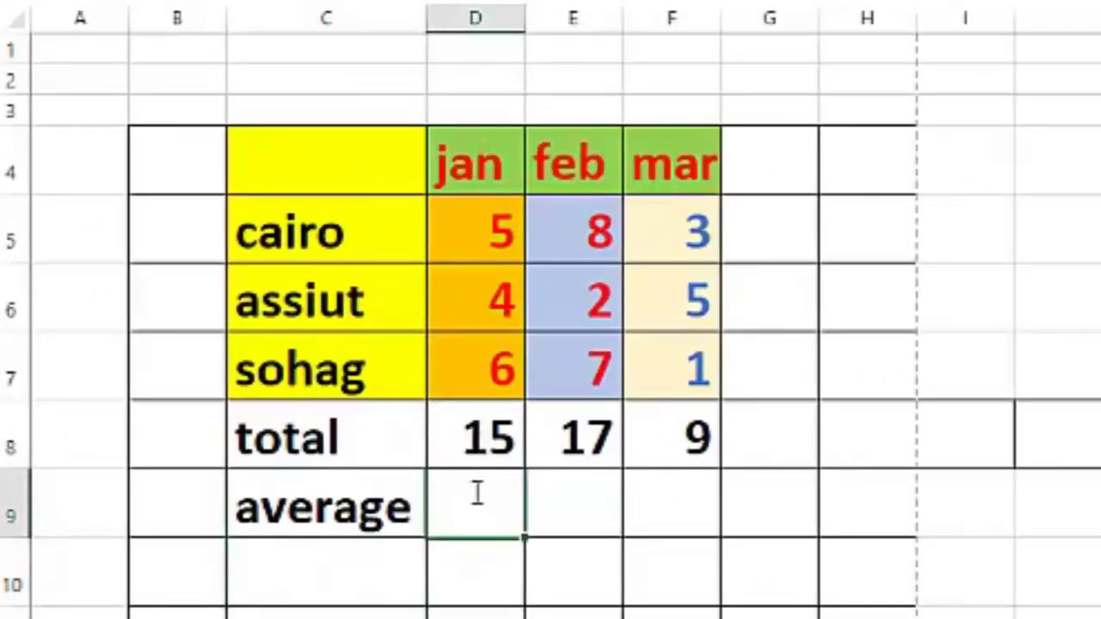
pyautogui.write('=average')
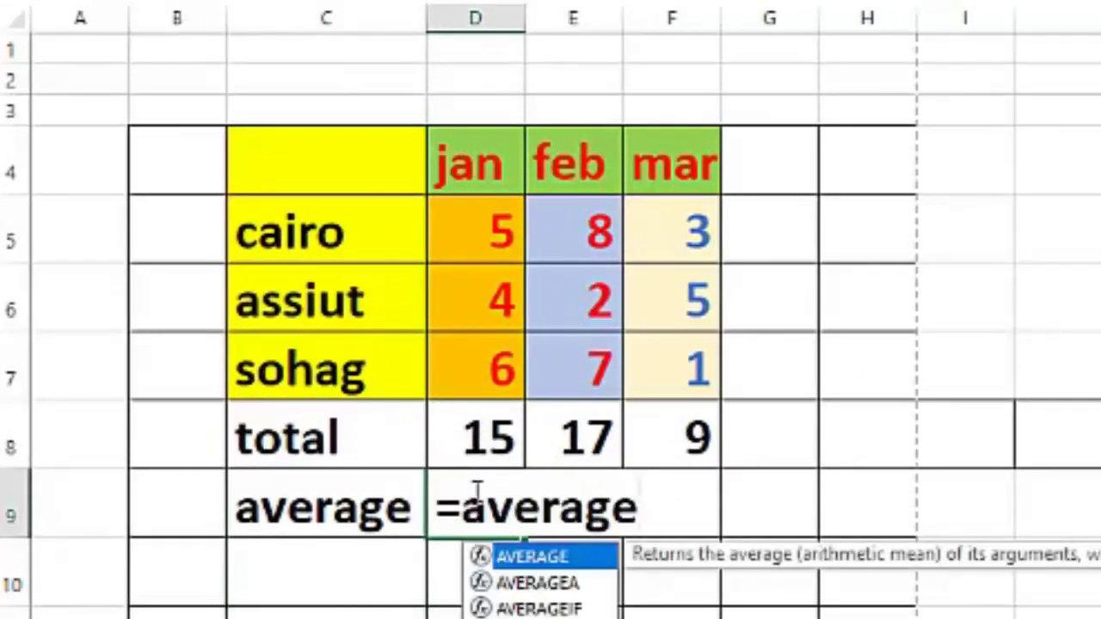
pyautogui.write('(')
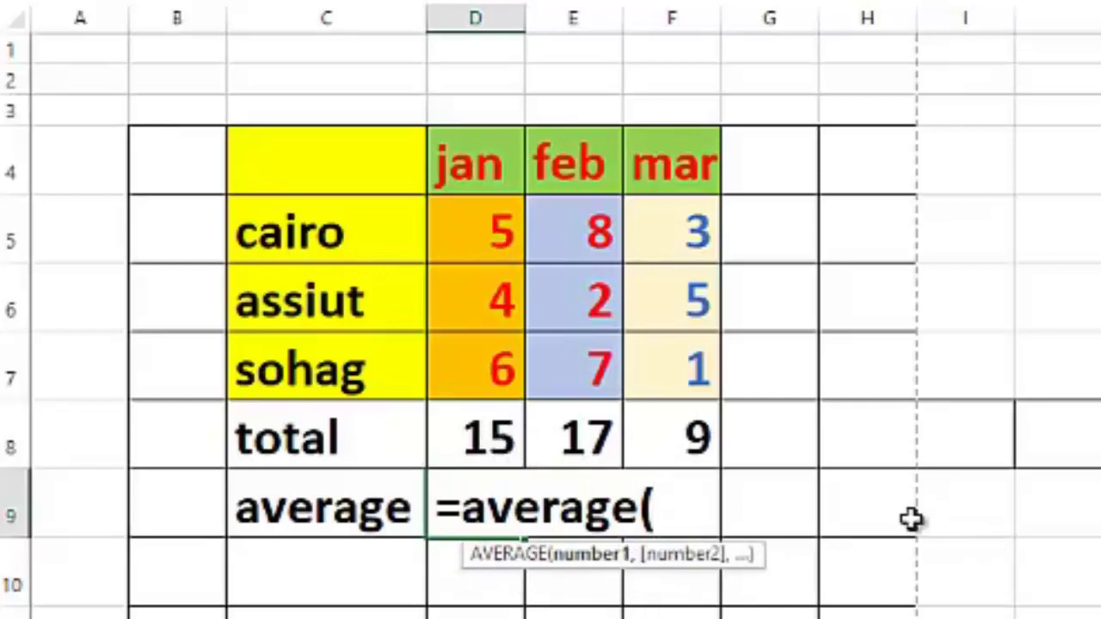
pyautogui.click(483, 234)
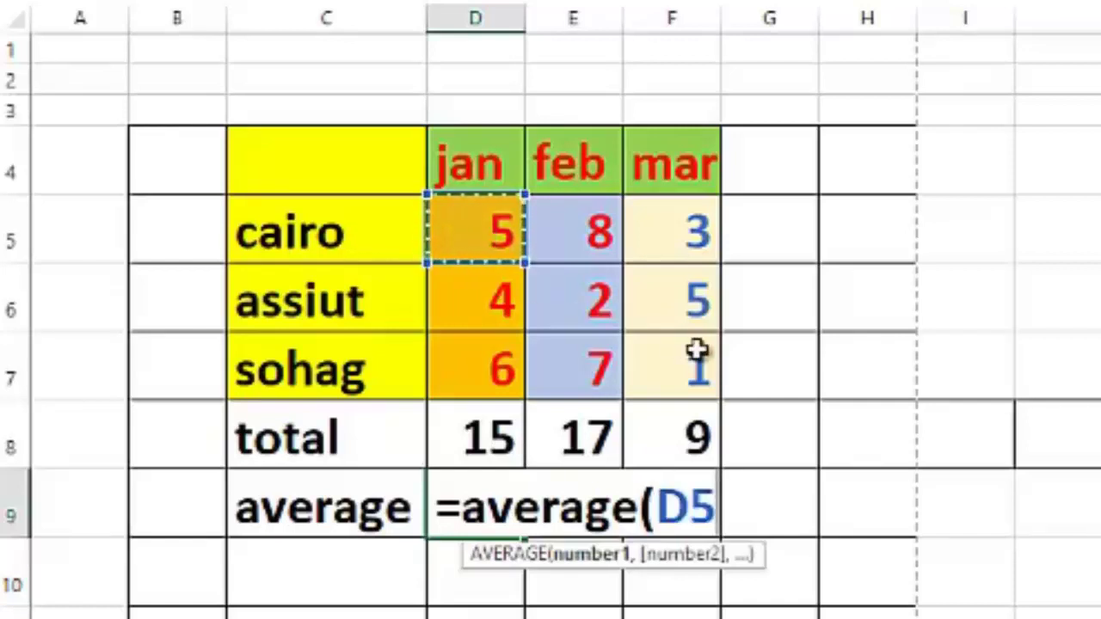
pyautogui.write(':D5')
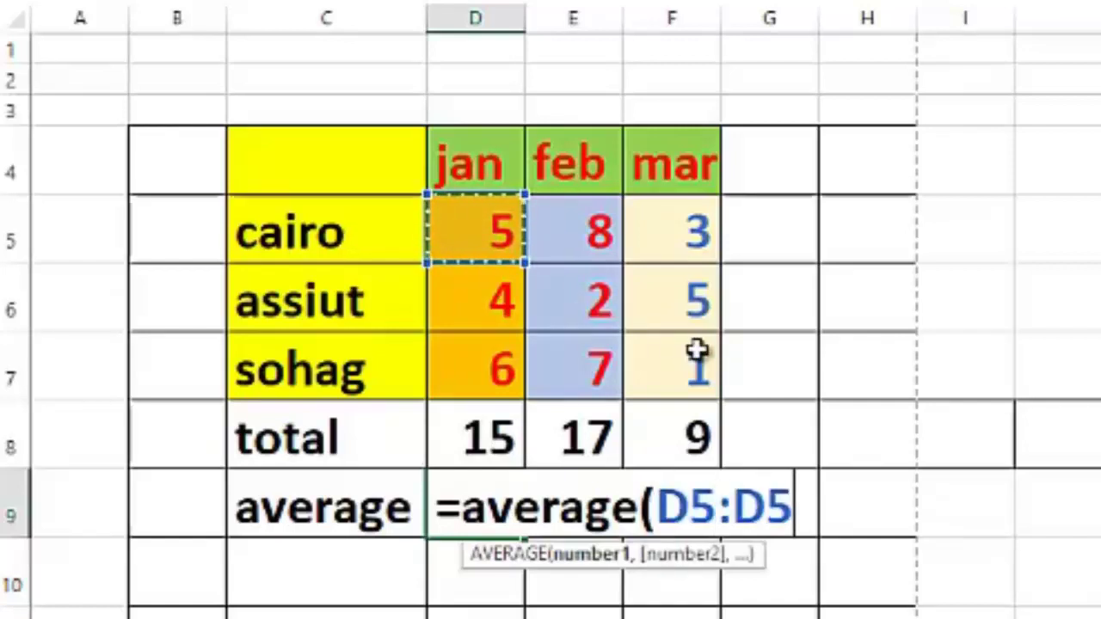
pyautogui.press('BackSpace')
pyautogui.write('7')
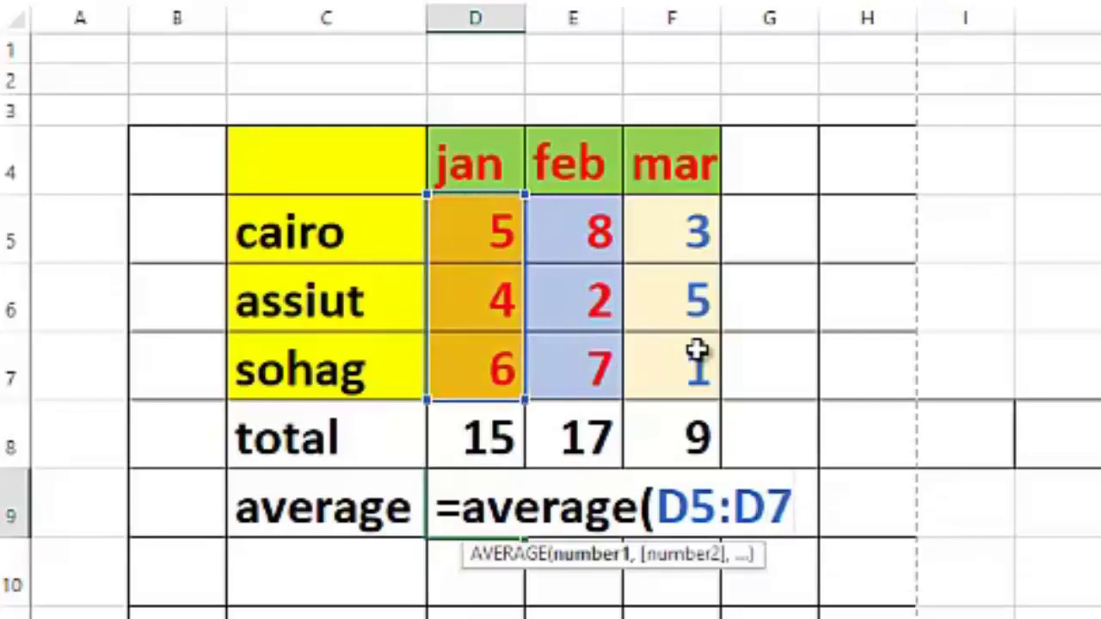
pyautogui.write(')')
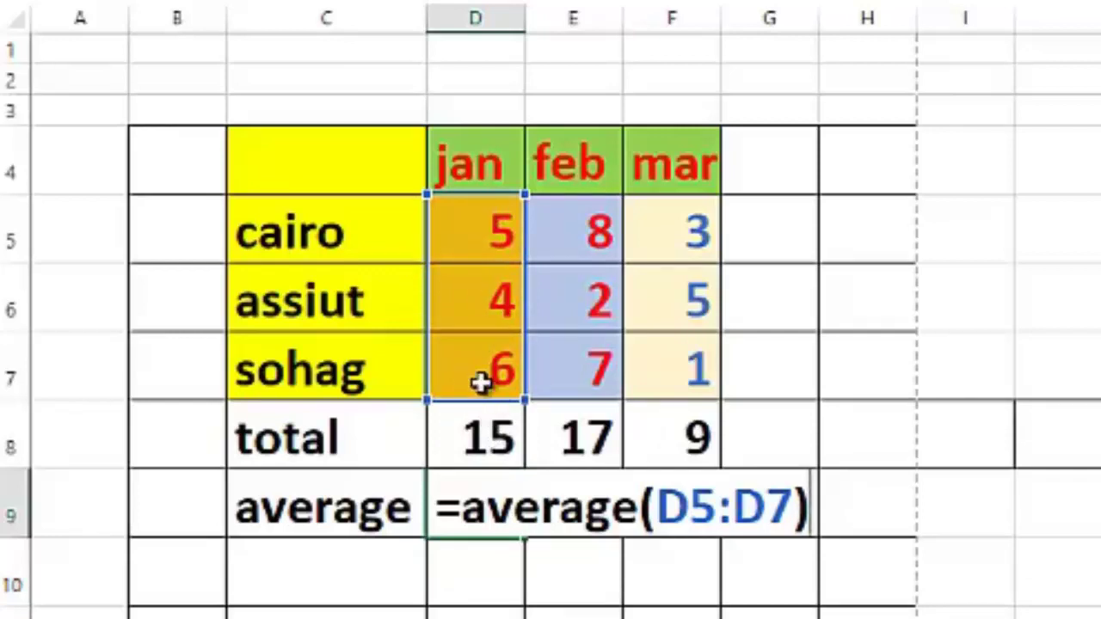
pyautogui.hotkey('ctrl', 'Return')
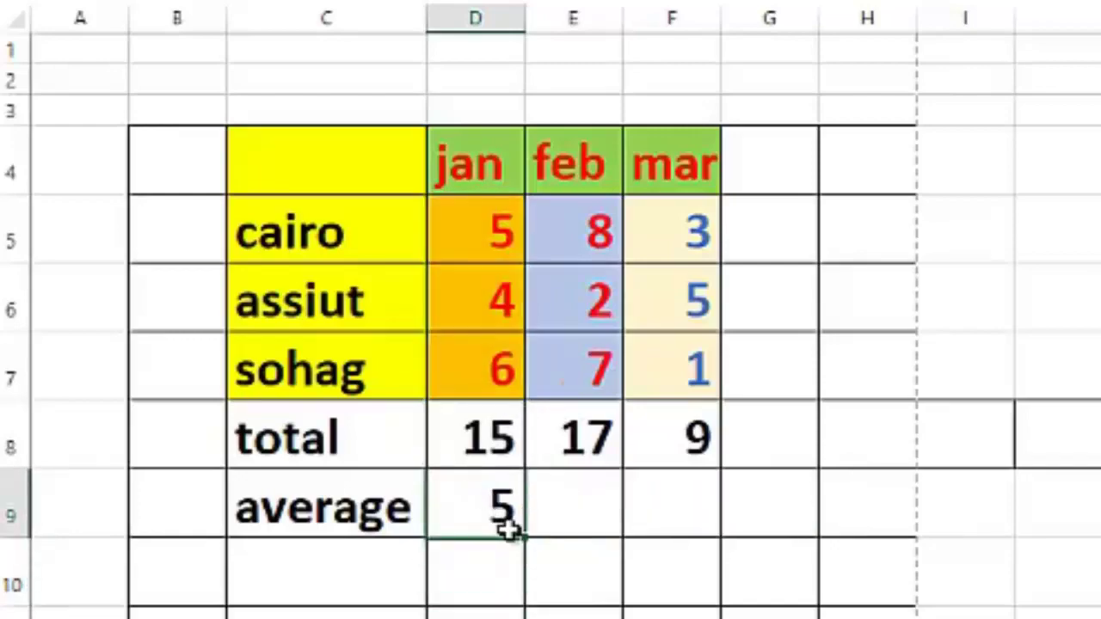
# Autofill the jan average formula across to the feb and mar columns and undo the fill
pyautogui.moveTo(522, 538); pyautogui.dragTo(632, 527)
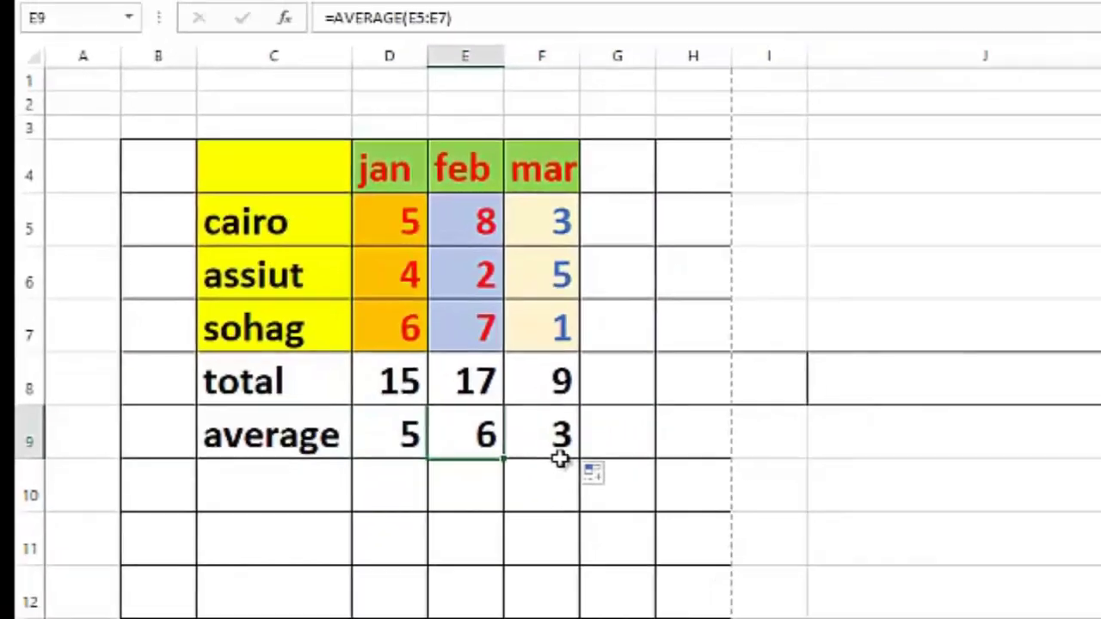
pyautogui.hotkey('ctrl', 'z')
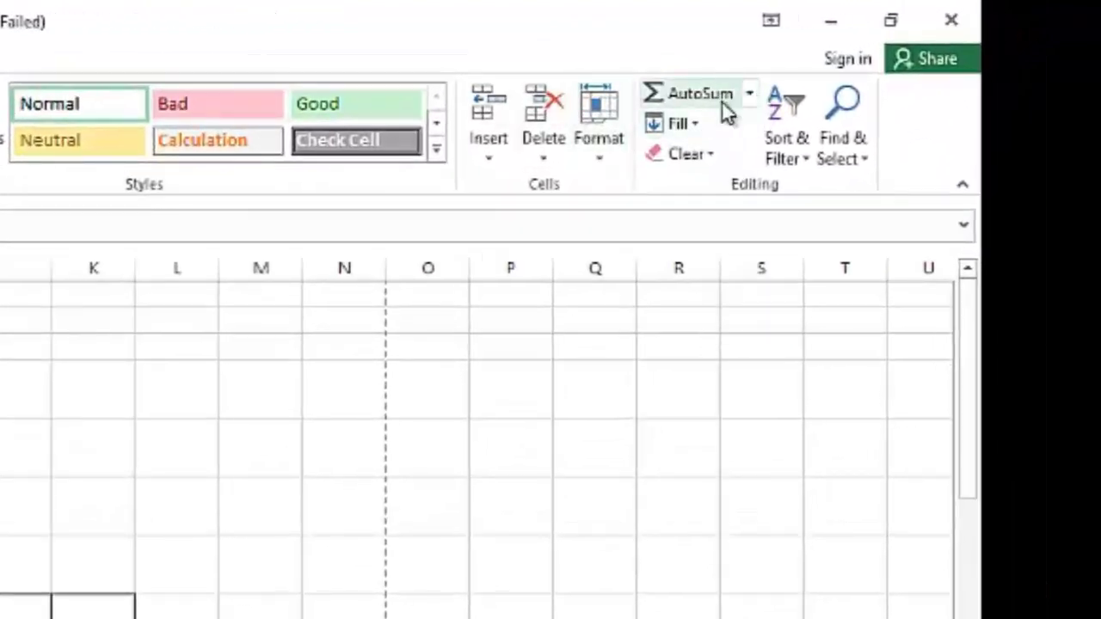
# Average the feb column in E9 with AutoSum's Average, correcting the range to E5:E7, and clear the cell again
pyautogui.click(749, 94)
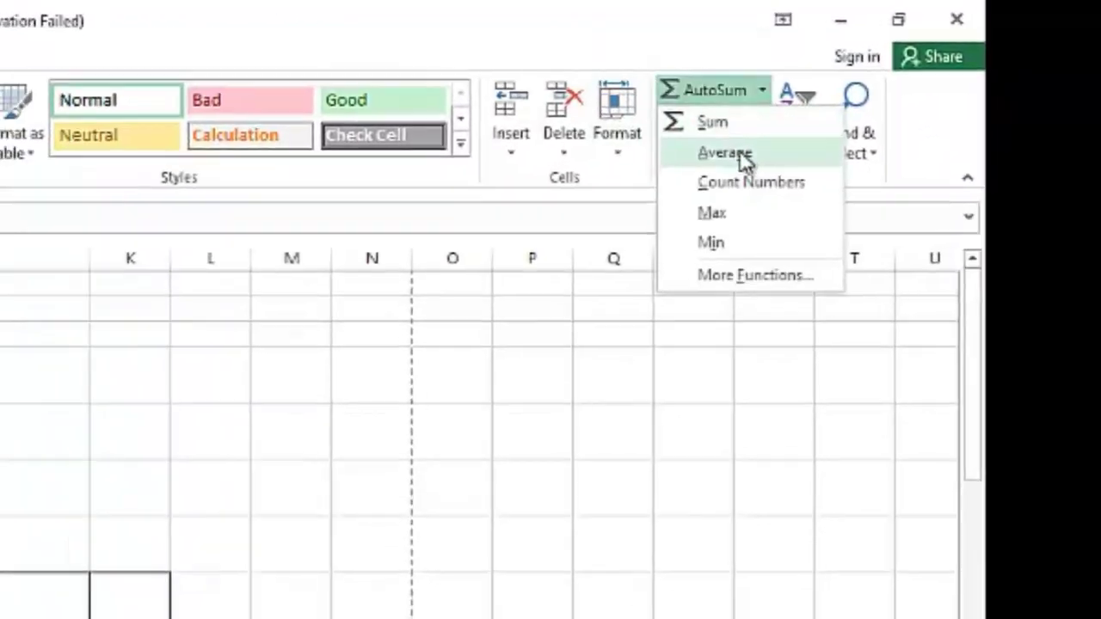
pyautogui.click(742, 156)
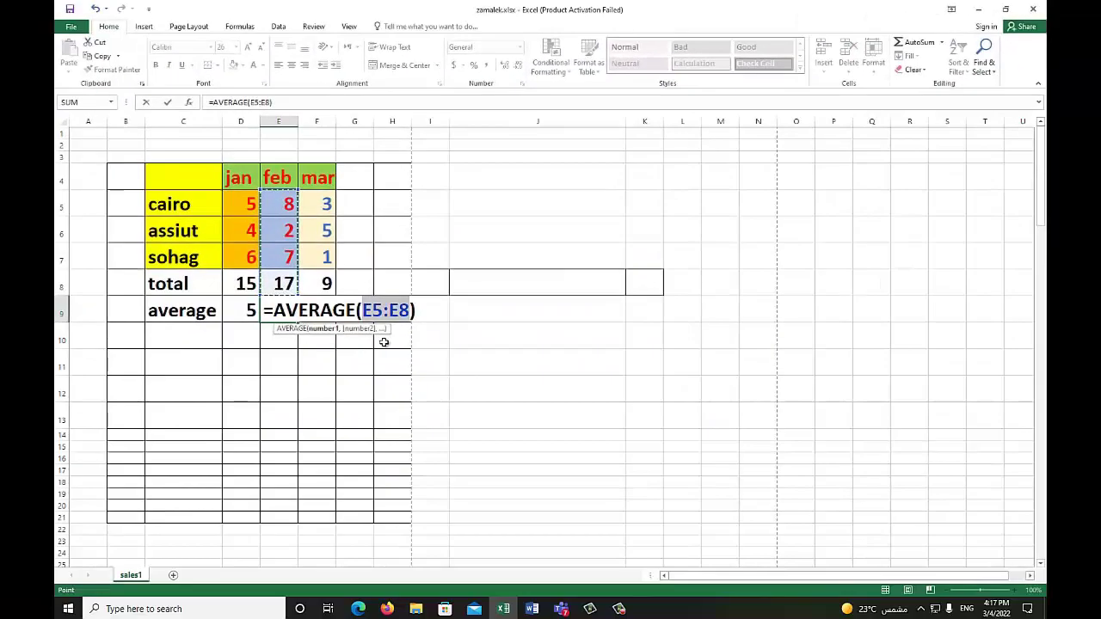
pyautogui.press('F2')
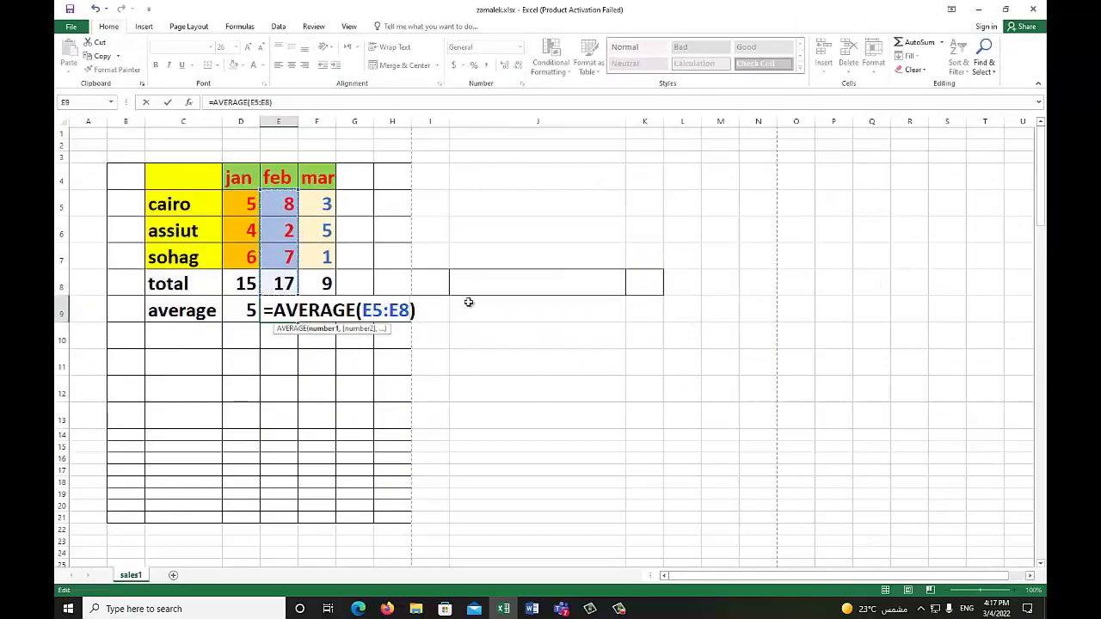
pyautogui.press('BackSpace')
pyautogui.write('7')
pyautogui.hotkey('ctrl', 'Return')
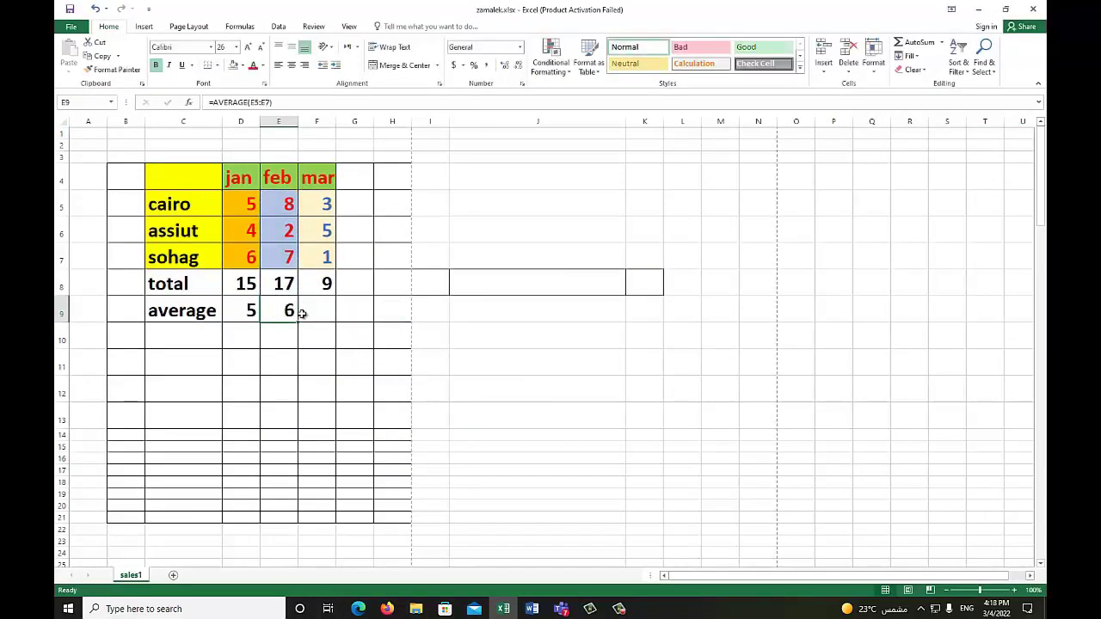
pyautogui.press('Delete')
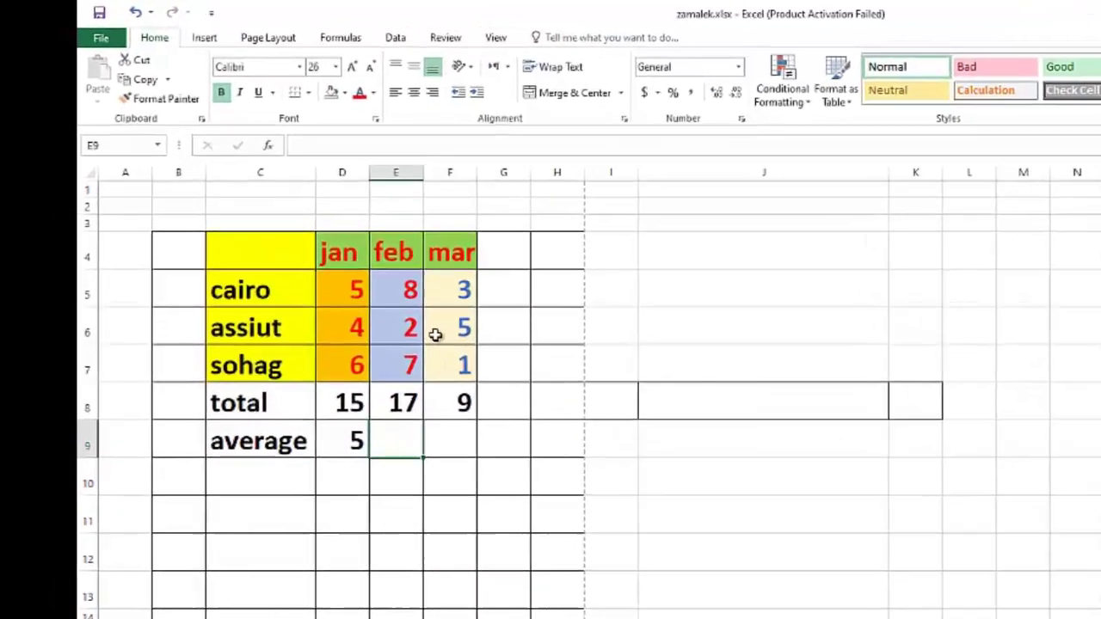
# Average the feb column in E9 by inserting the AVERAGE function with E5, E6 and E7 as separate arguments
pyautogui.hotkey('shift', 'F3')
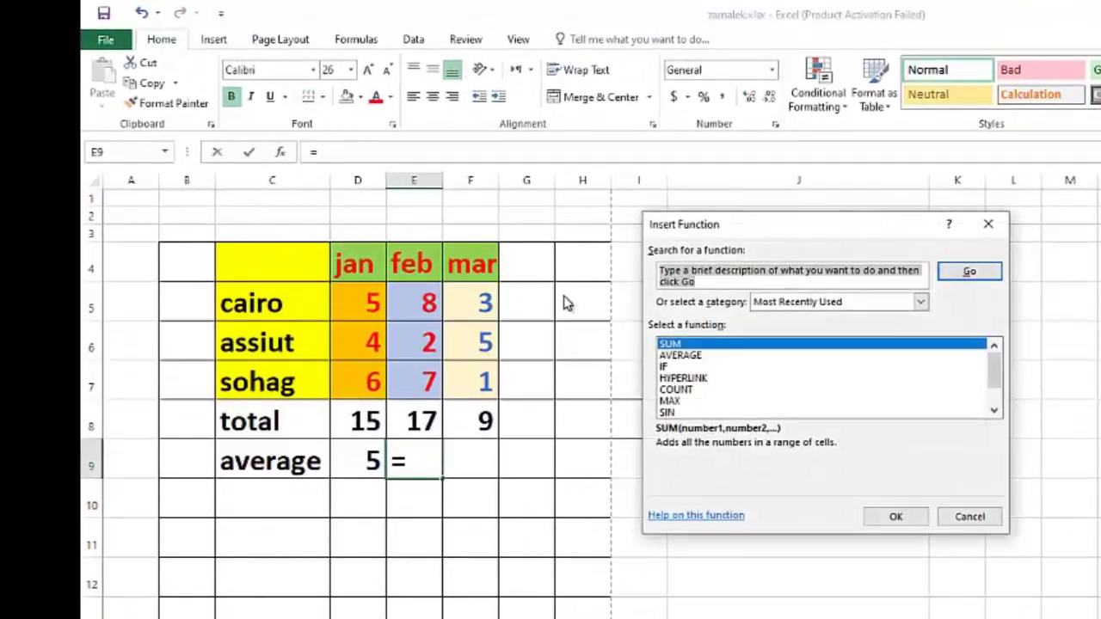
pyautogui.click(692, 357)
pyautogui.click(899, 517)
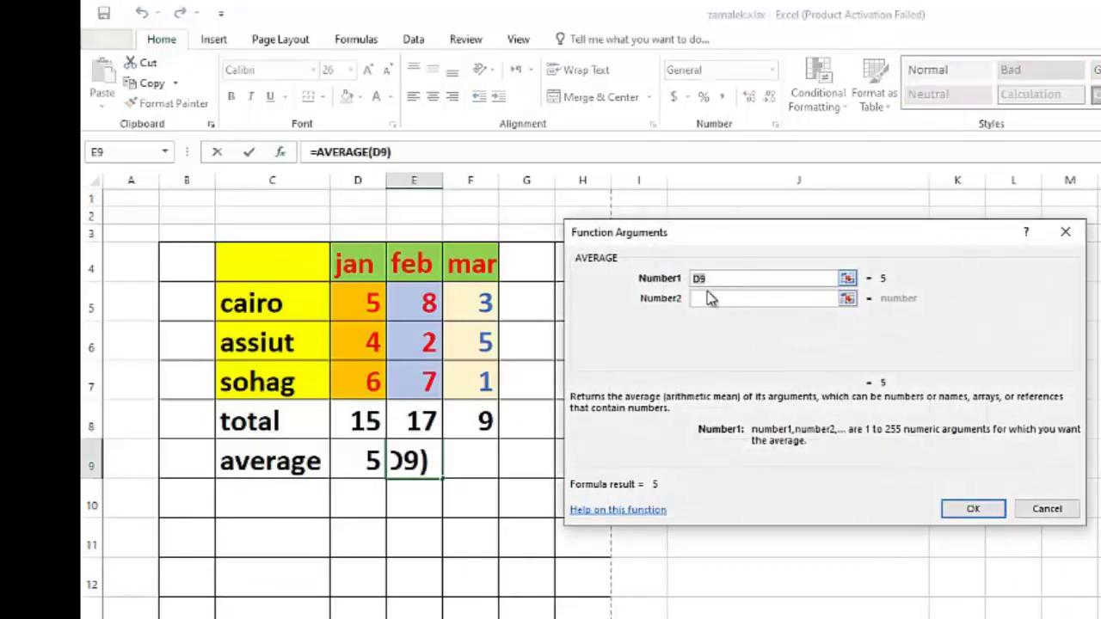
pyautogui.click(403, 311)
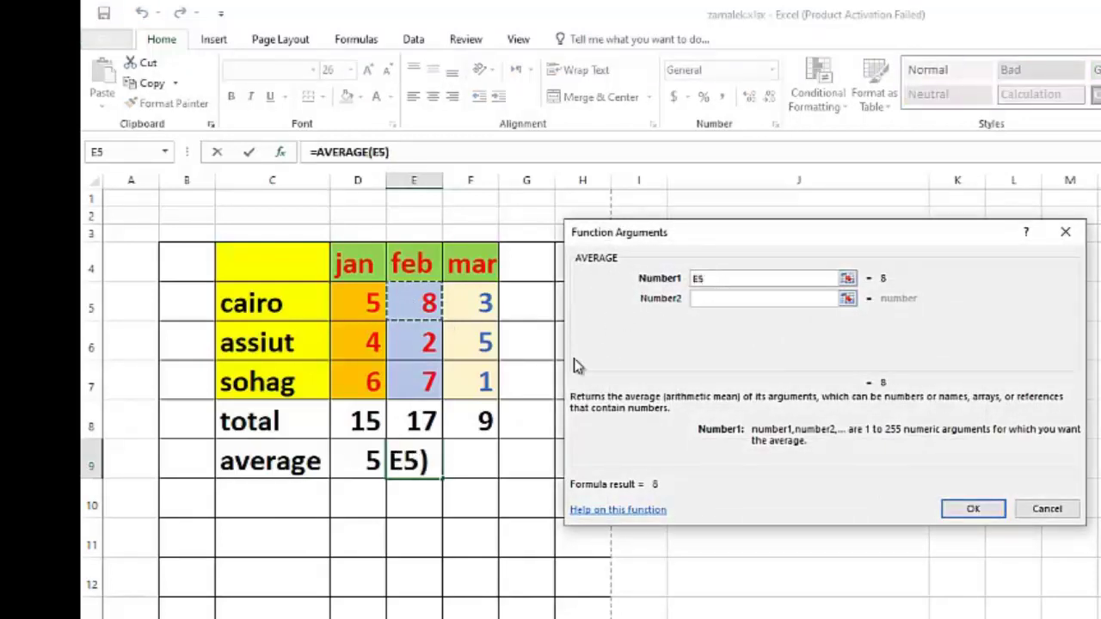
pyautogui.click(703, 299)
pyautogui.click(424, 349)
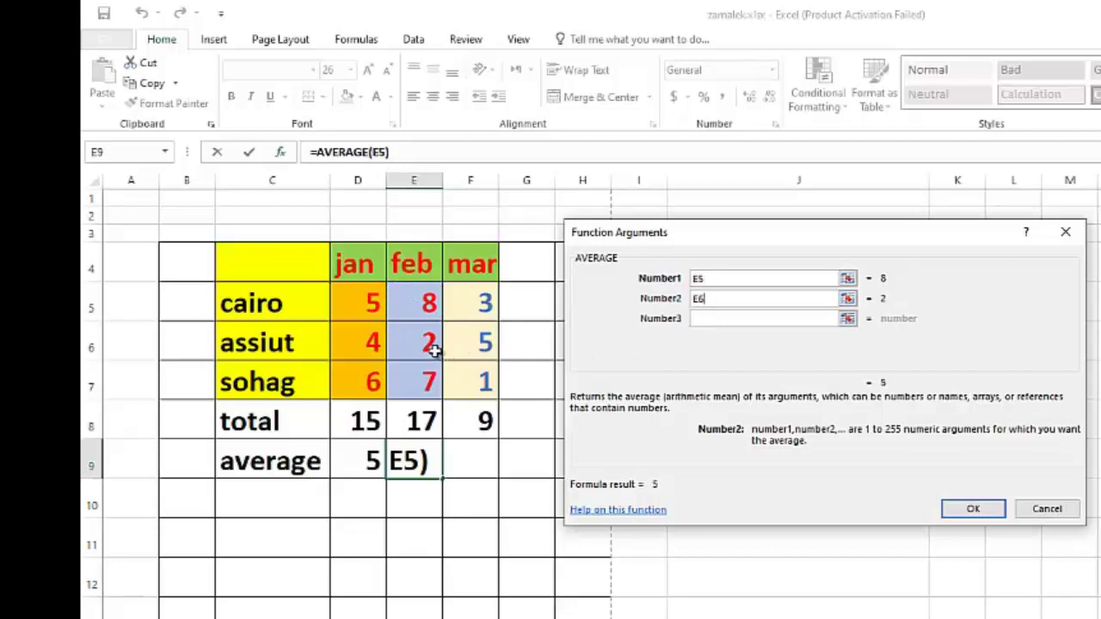
pyautogui.click(698, 318)
pyautogui.click(427, 381)
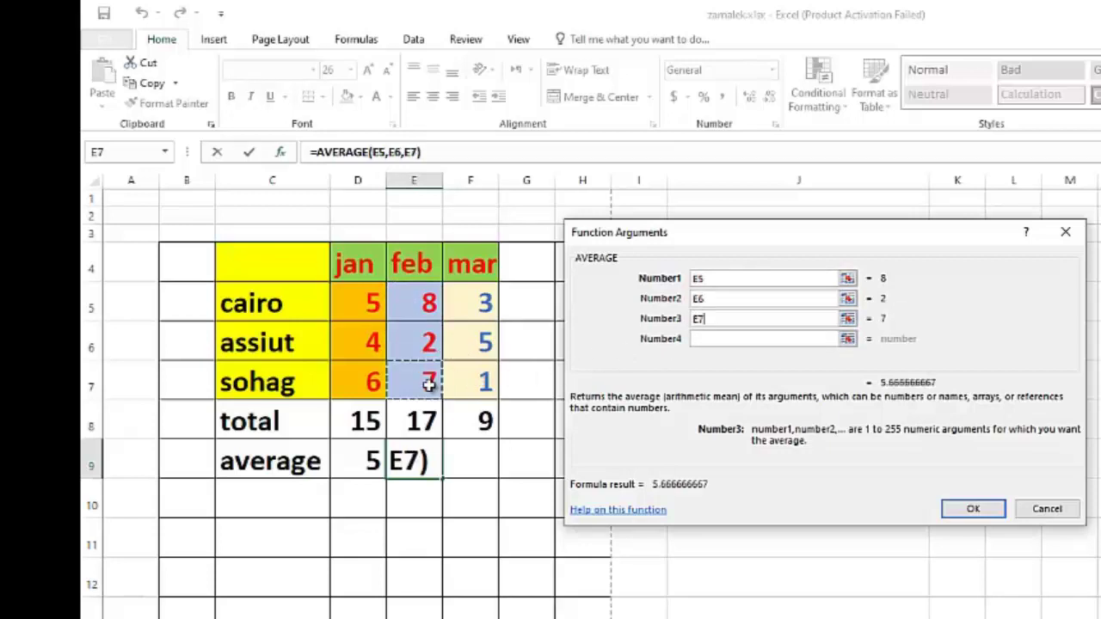
pyautogui.press('Return')
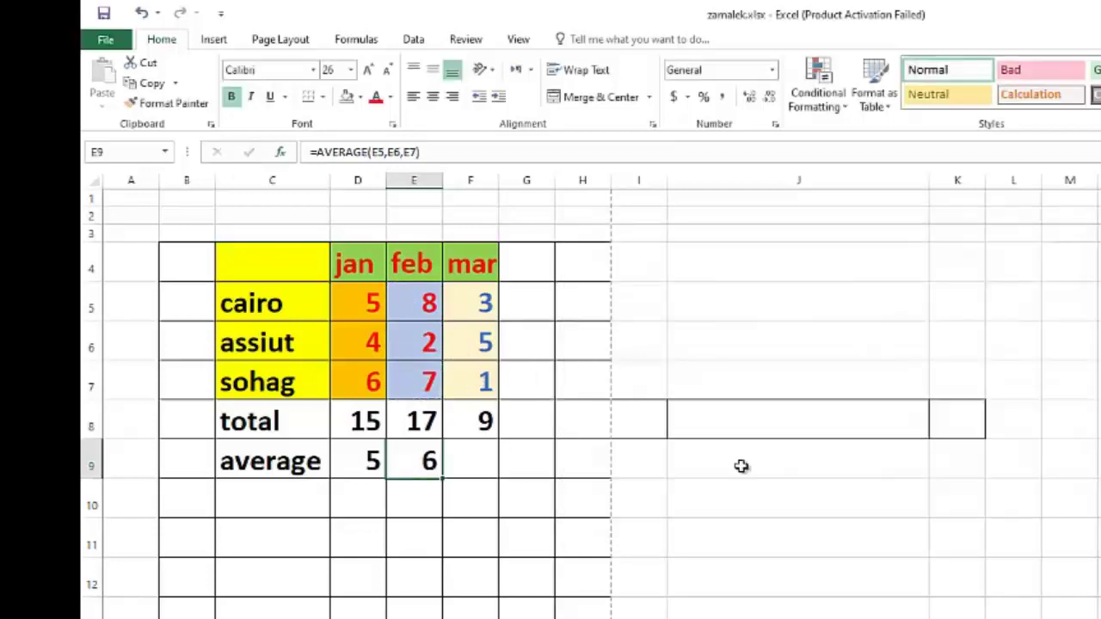
# Try an average formula in F9 listing F5 and F6 as separate references, and delete those references again
pyautogui.press('Right')
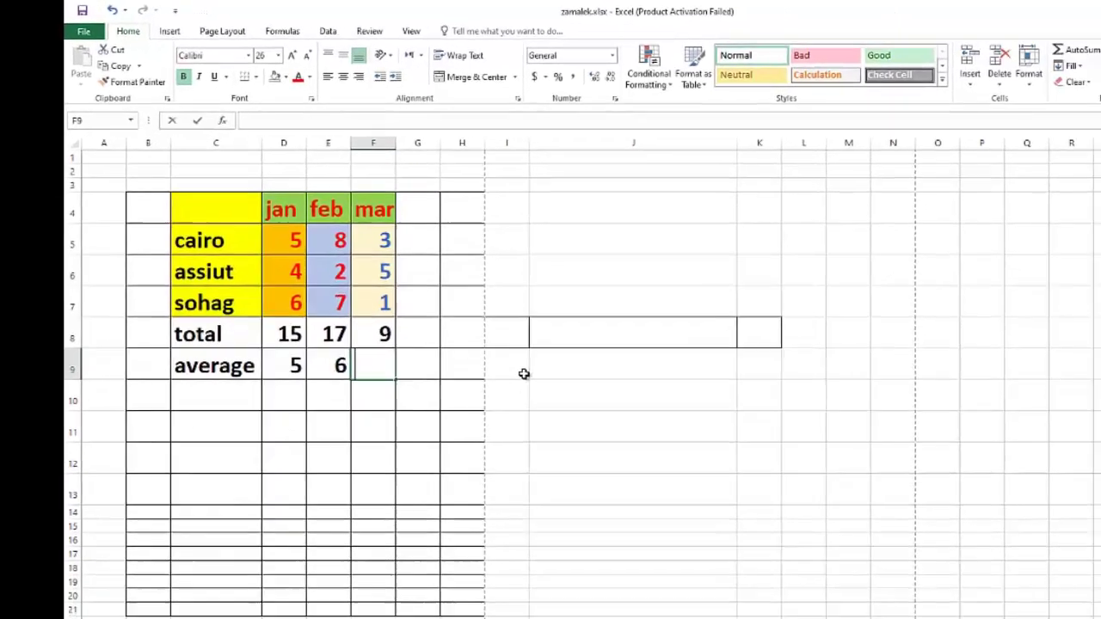
pyautogui.write('=average')
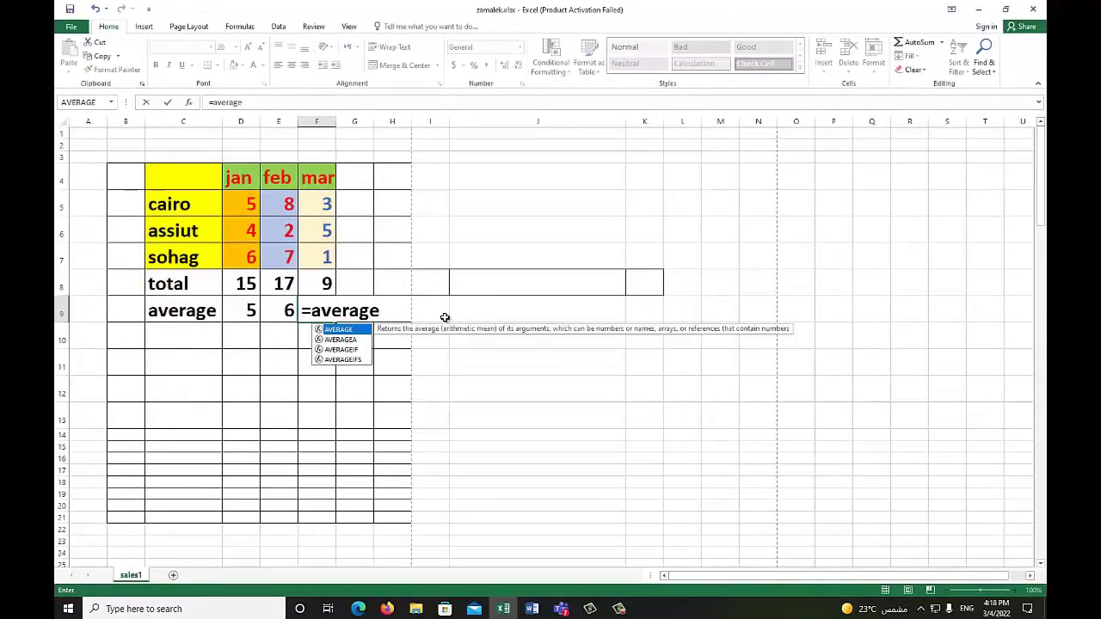
pyautogui.write('(')
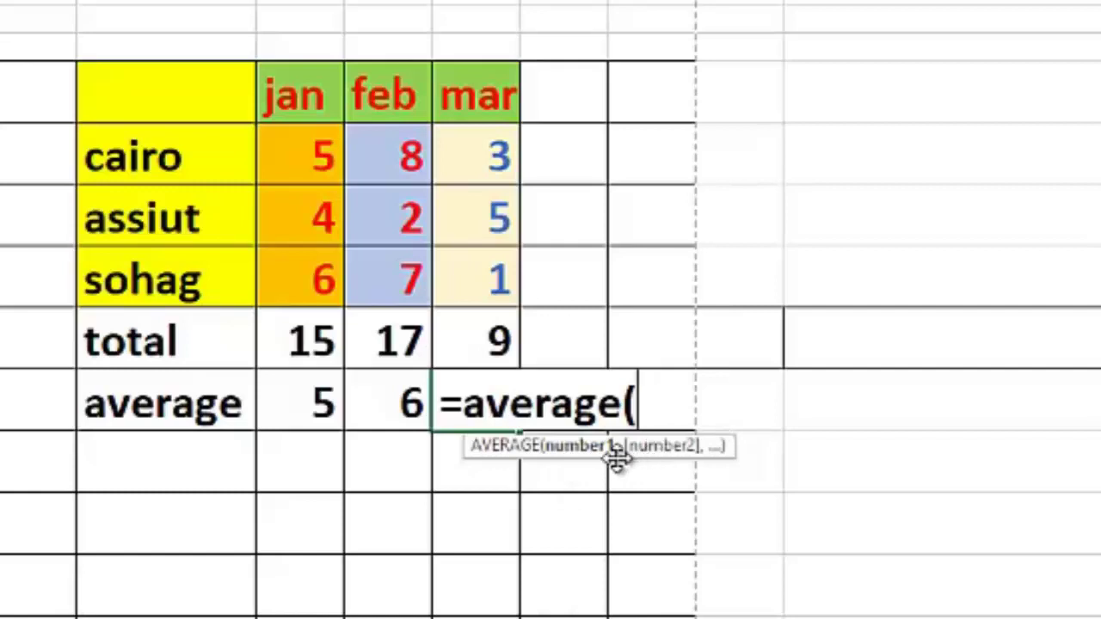
pyautogui.click(481, 170)
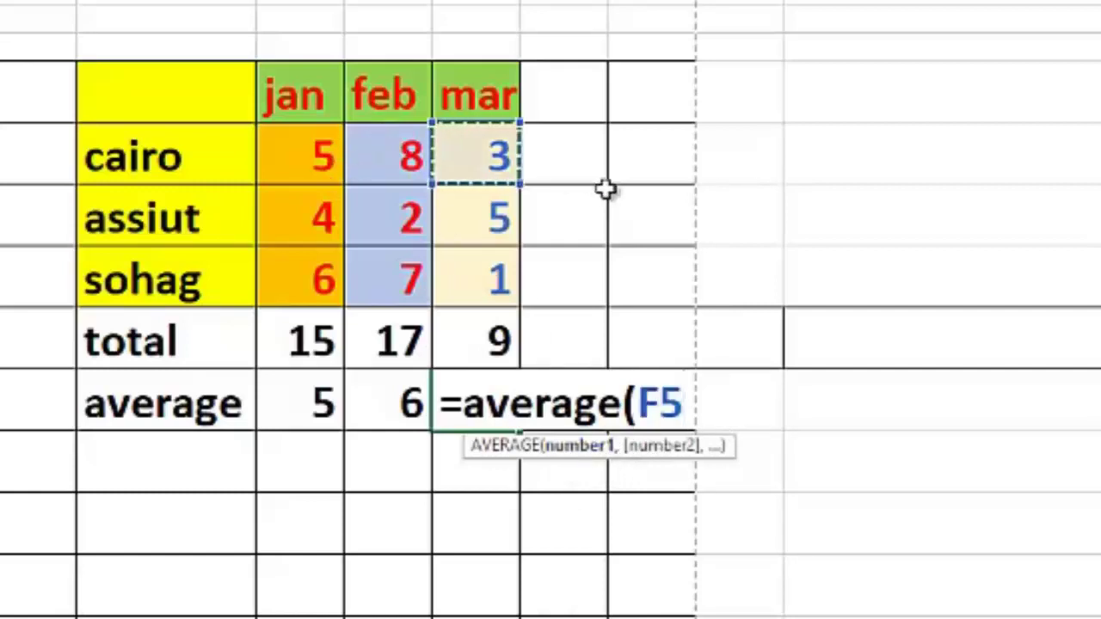
pyautogui.write(',')
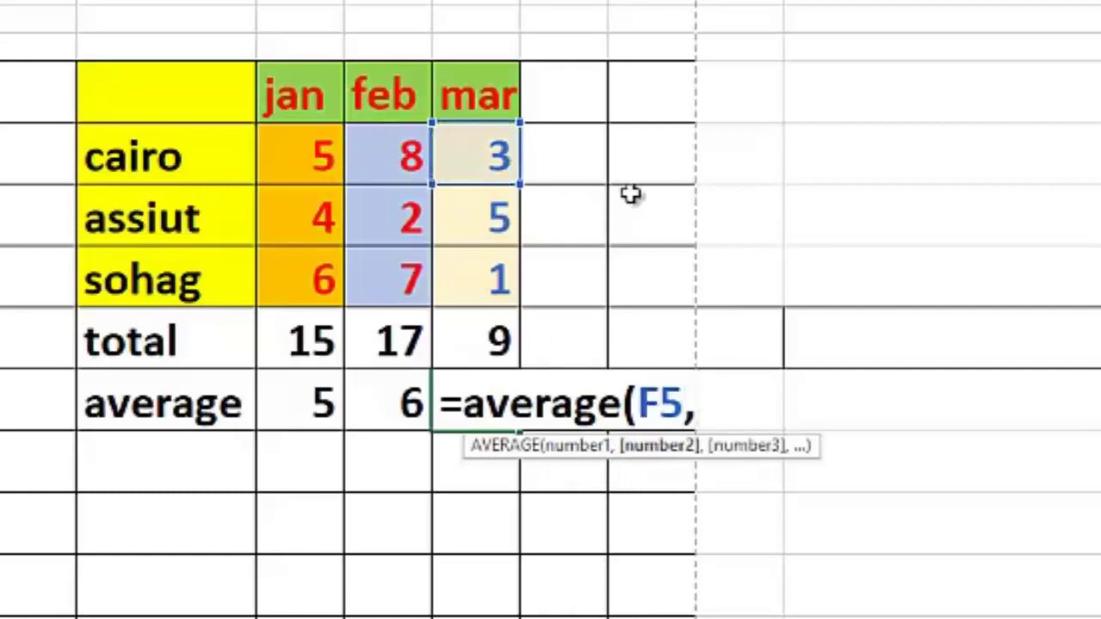
pyautogui.click(508, 219)
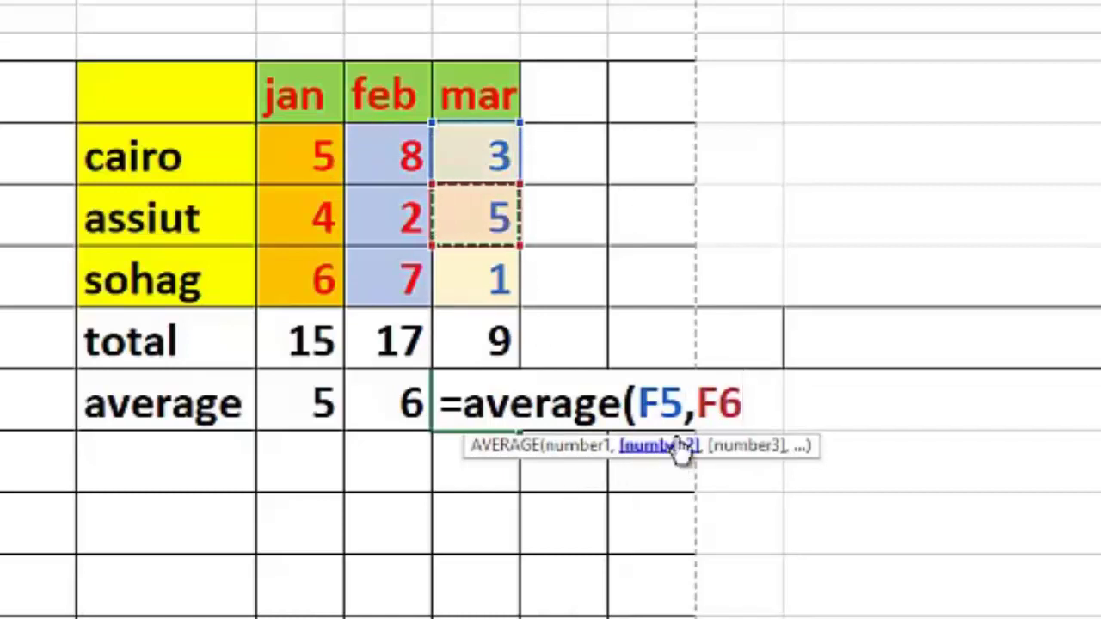
pyautogui.press('BackSpace')
pyautogui.press('BackSpace')
pyautogui.press('BackSpace')
pyautogui.press('BackSpace')
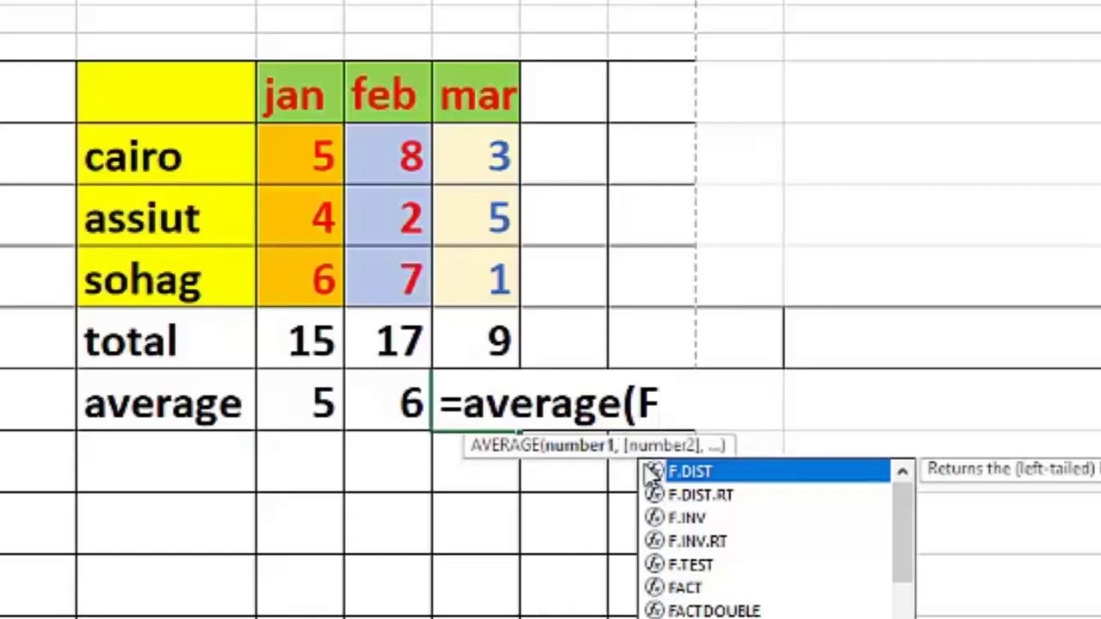
# Enter the formula =AVERAGE(F5:F7) in F9 for the mar column
pyautogui.click(495, 163)
pyautogui.doubleClick(510, 396)
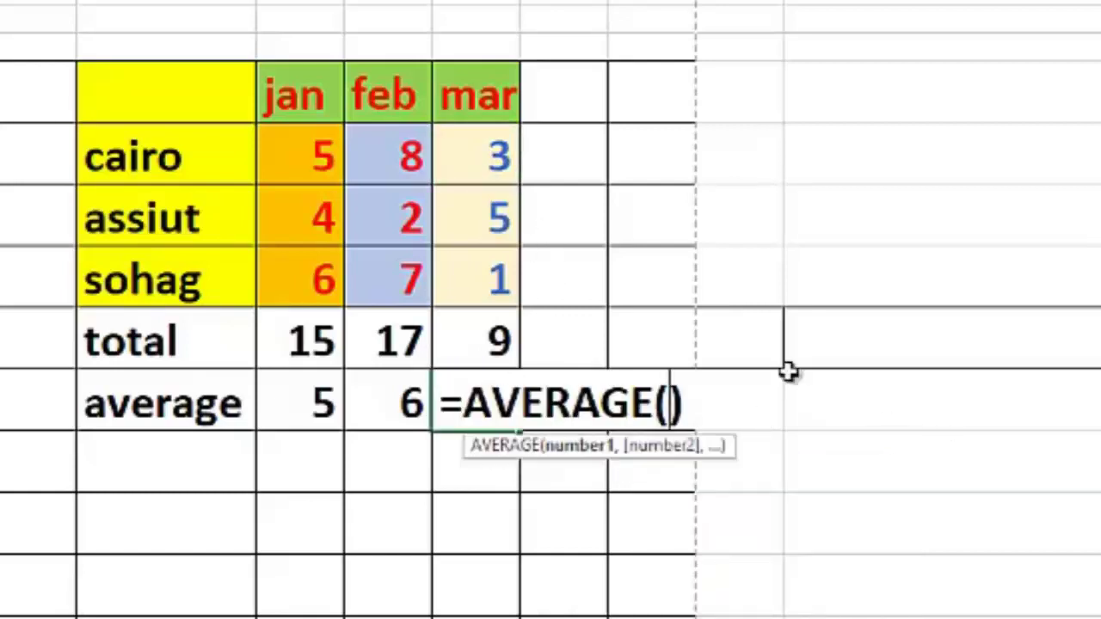
pyautogui.click(501, 154)
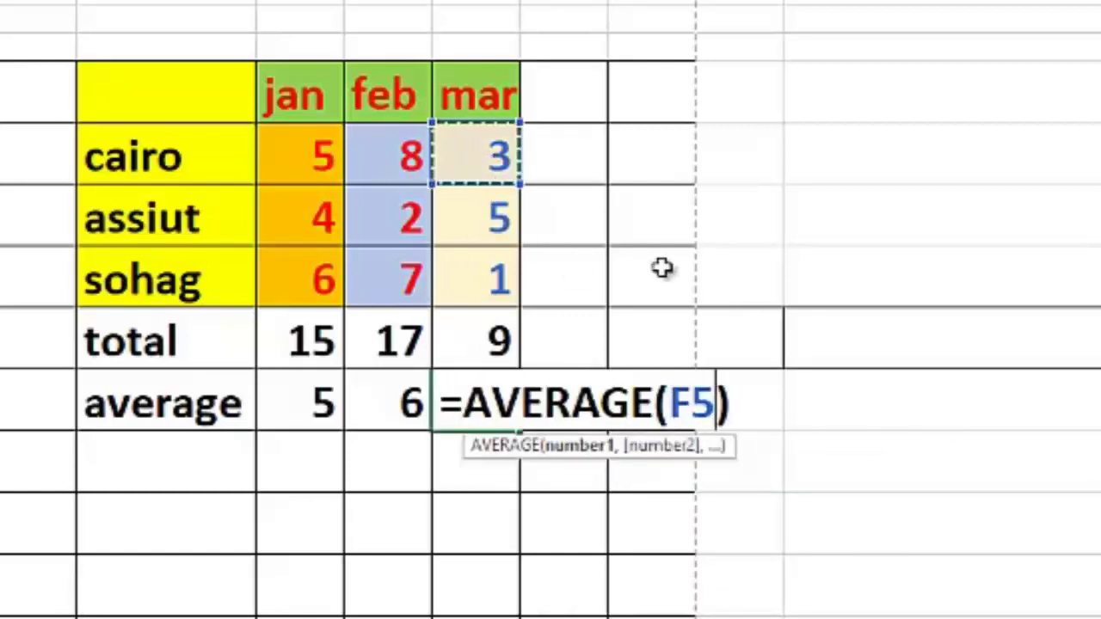
pyautogui.write(':')
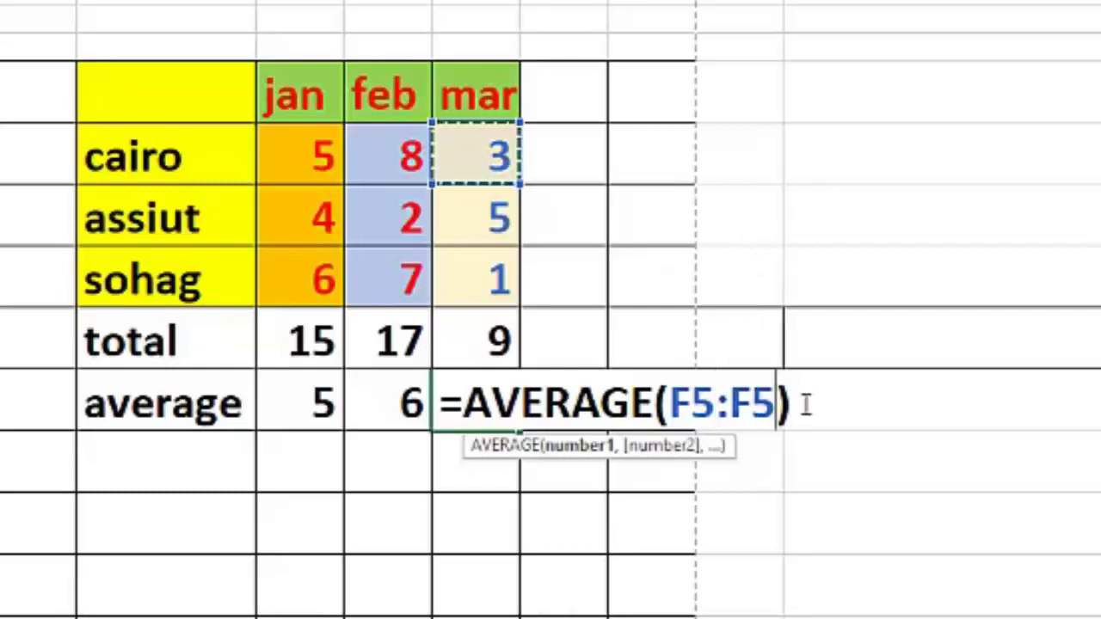
pyautogui.write('F7')
pyautogui.press('Return')
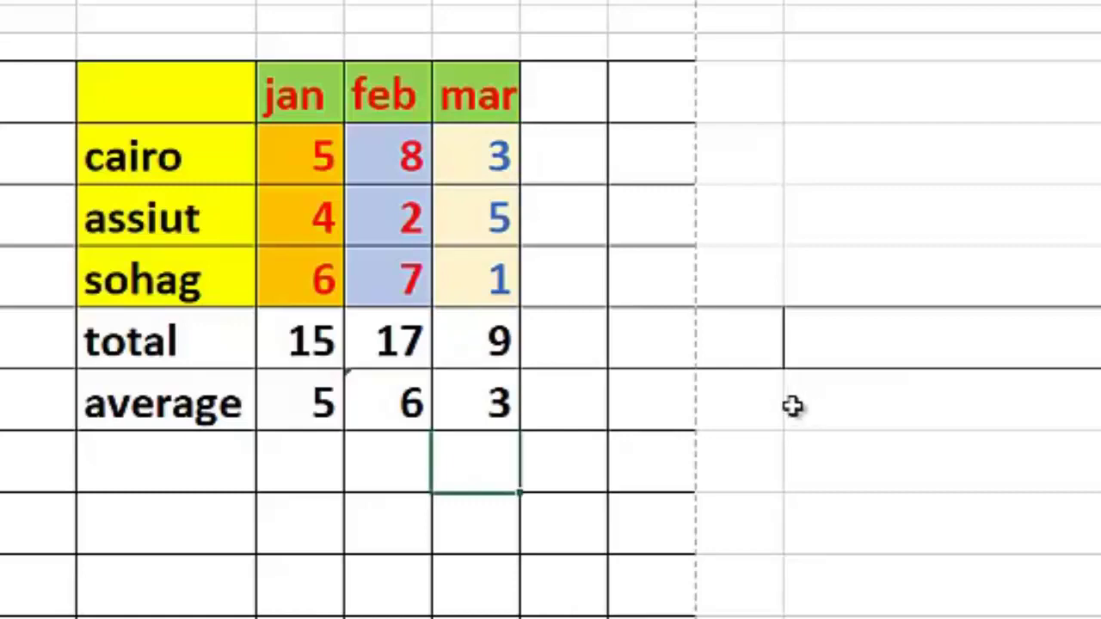
# Label the row below average as "maximum" in C10
pyautogui.click(224, 480)
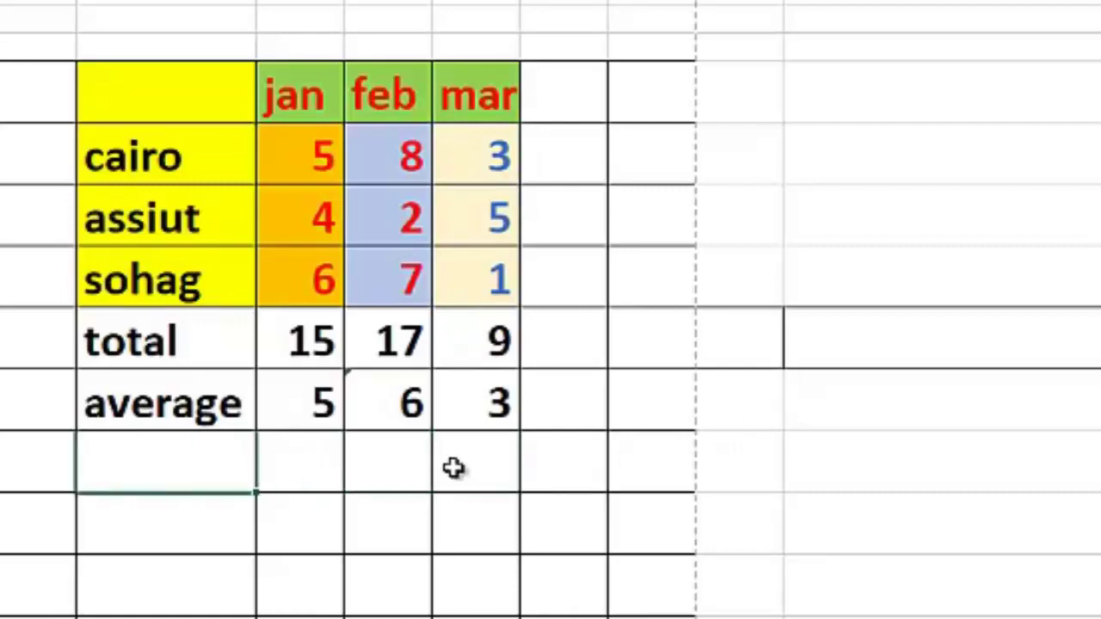
pyautogui.write('maximum')
pyautogui.press('Return')
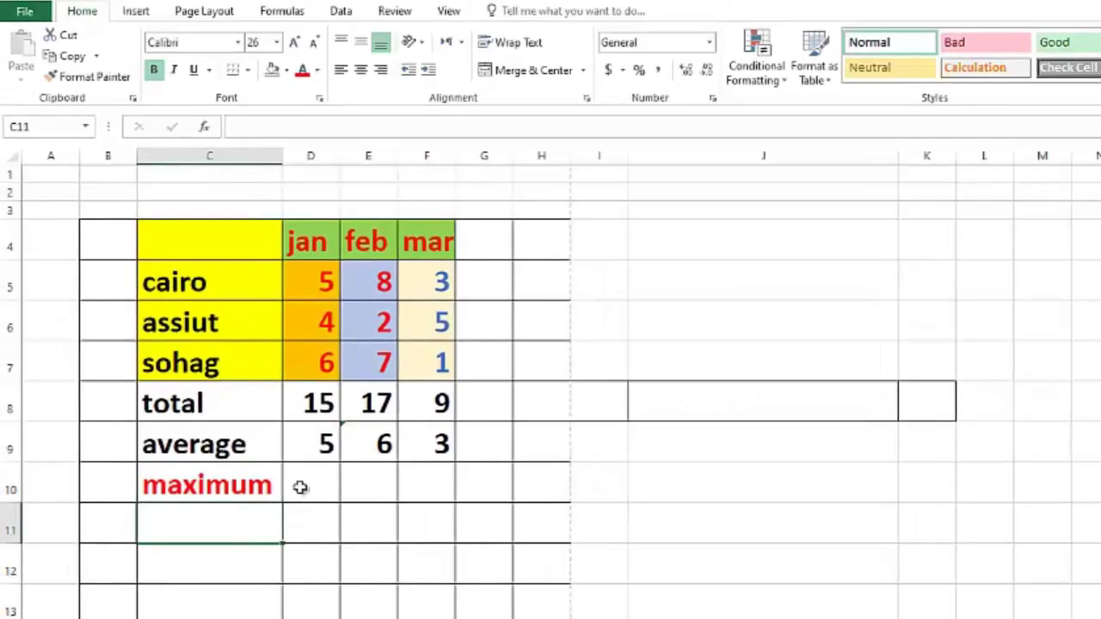
# Enter the formula =max(D5:D7) in D10 for the jan column
pyautogui.click(300, 487)
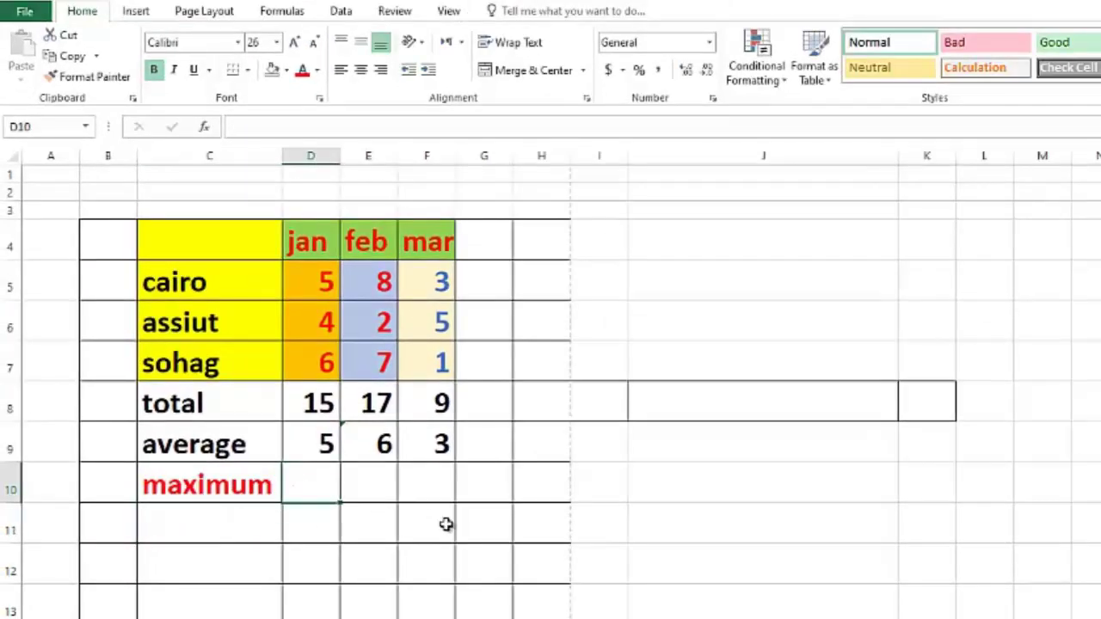
pyautogui.write('=')
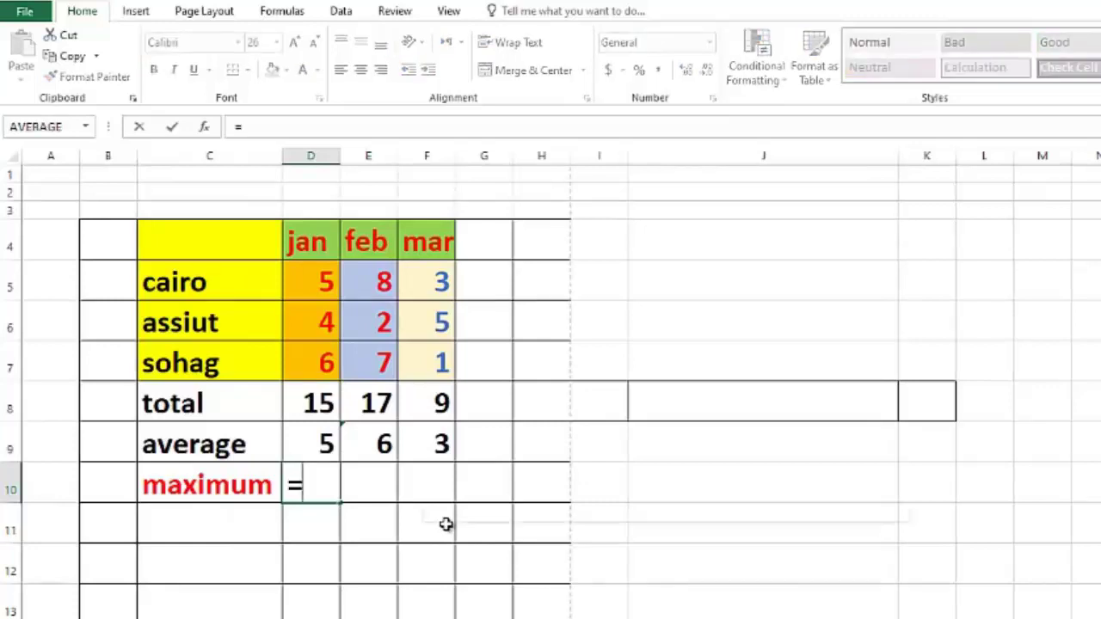
pyautogui.write('max(')
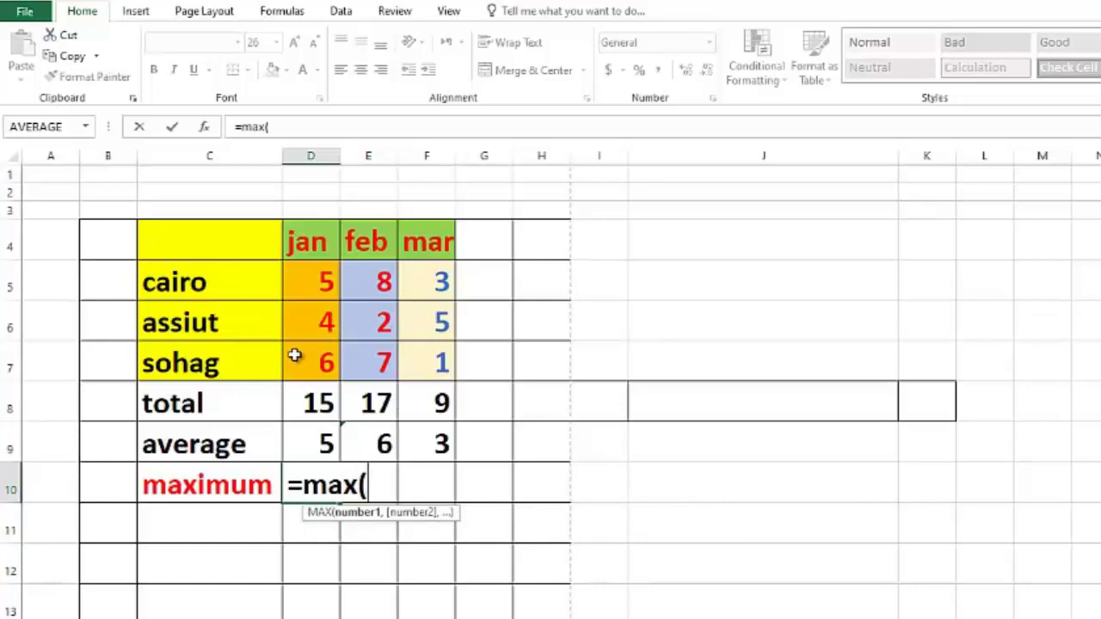
pyautogui.moveTo(318, 286); pyautogui.dragTo(316, 363)
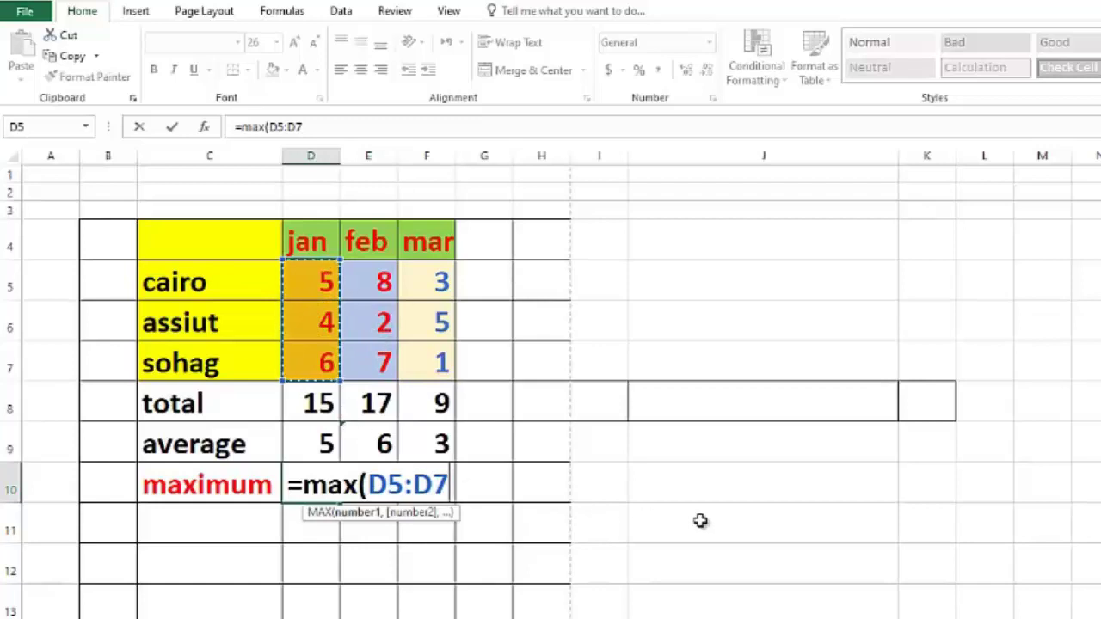
pyautogui.write(')')
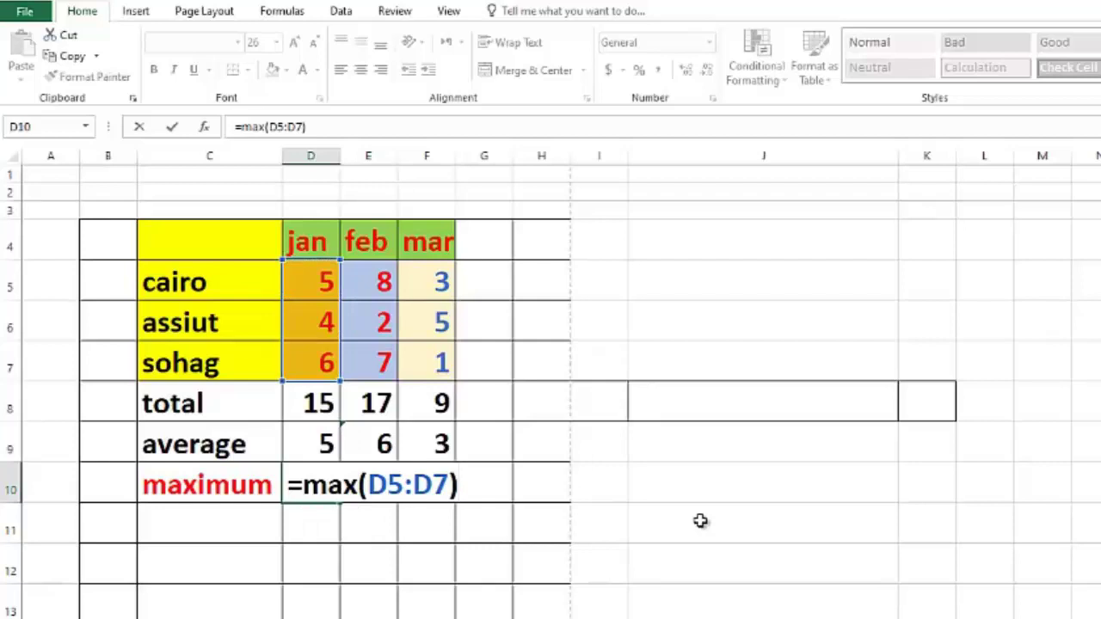
pyautogui.press('Return')
# Autofill the jan maximum formula across to the feb and mar columns and check the copied formulas
pyautogui.click(329, 361)
pyautogui.click(331, 489)
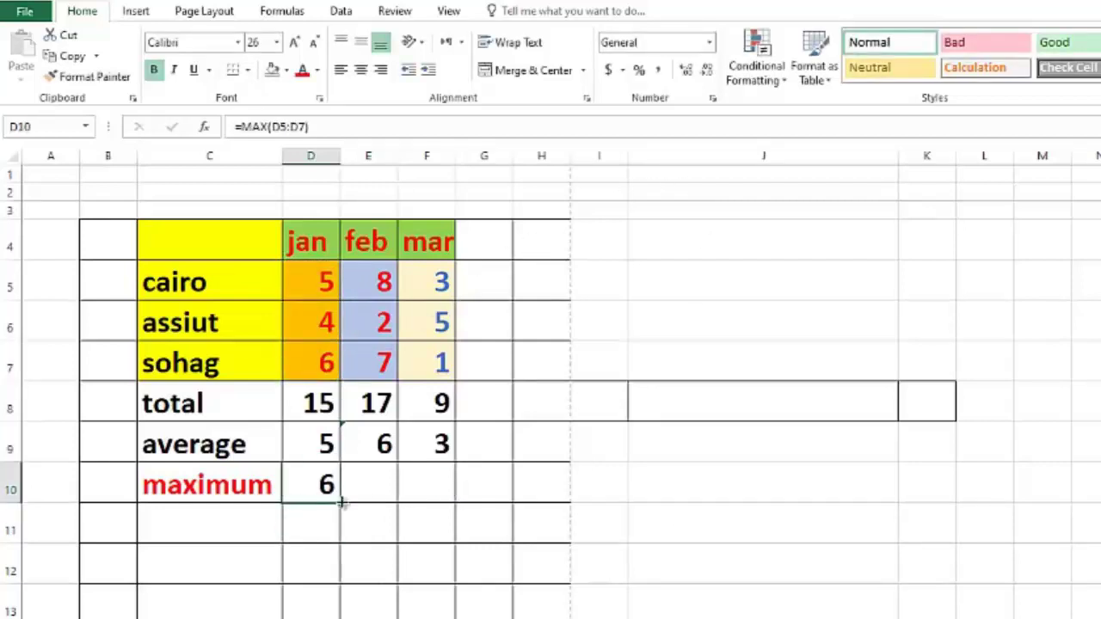
pyautogui.moveTo(342, 503); pyautogui.dragTo(434, 499)
pyautogui.click(381, 482)
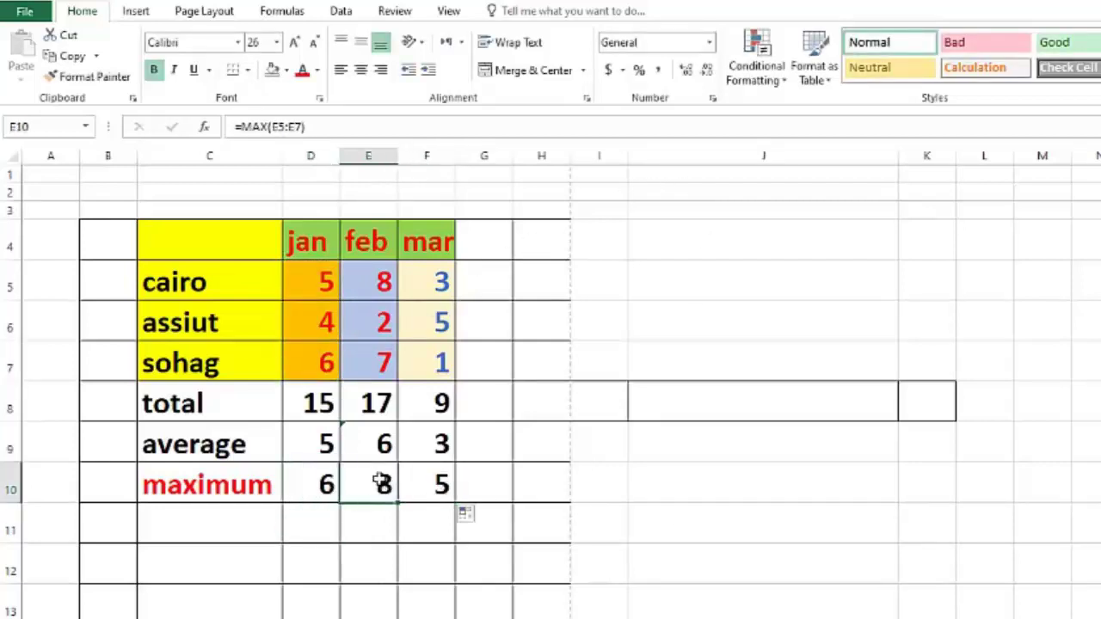
pyautogui.click(441, 485)
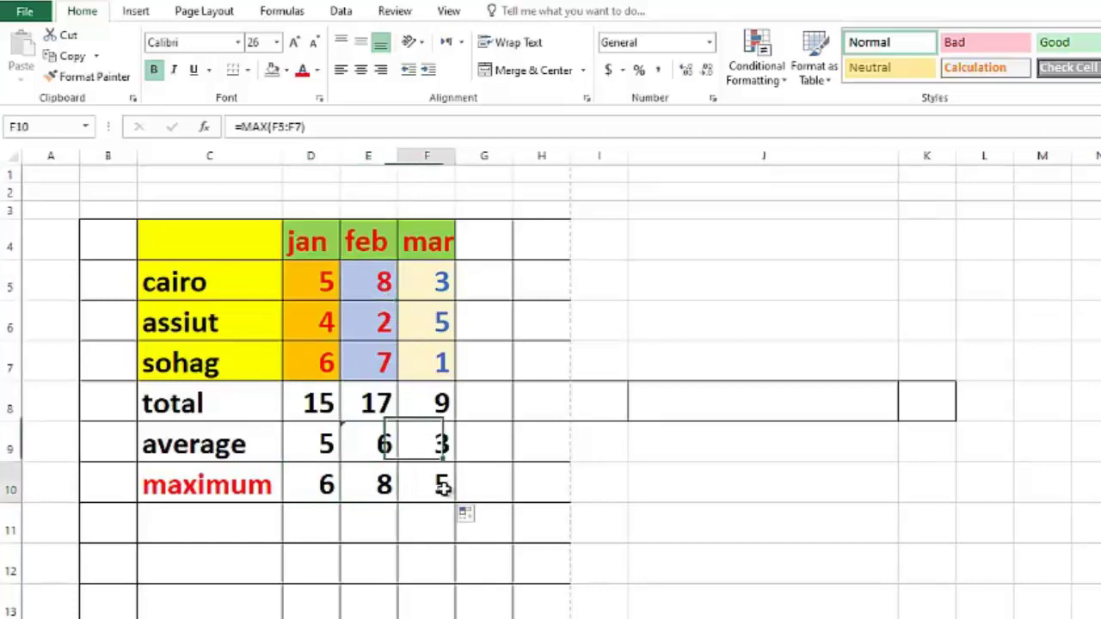
# Label the row below maximum as "minimum" in C11
pyautogui.click(310, 523)
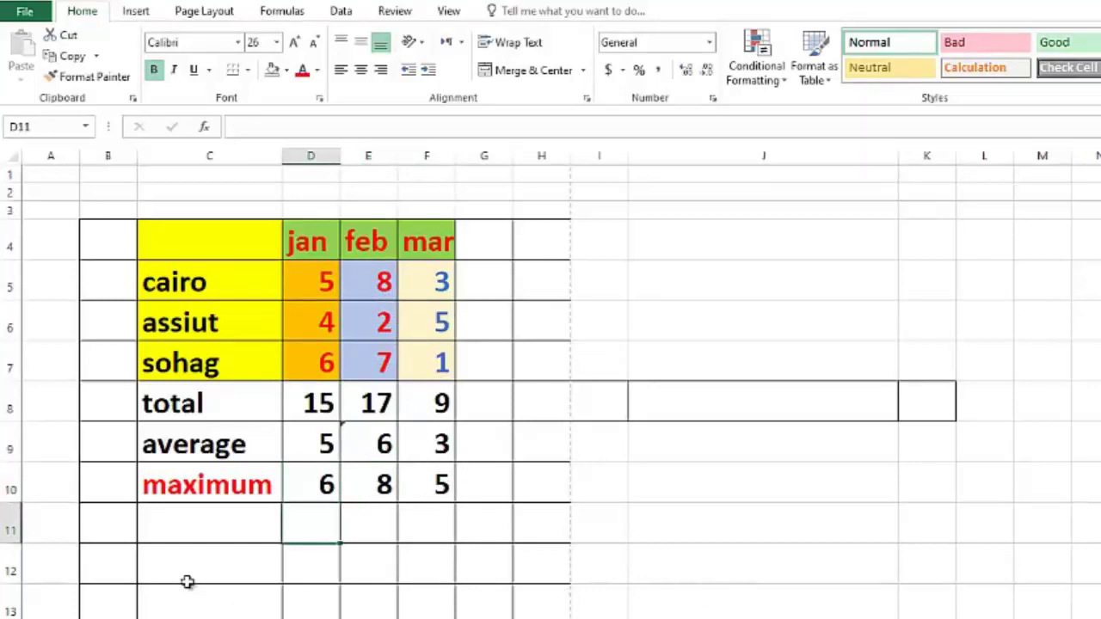
pyautogui.click(203, 537)
pyautogui.write('minimum')
pyautogui.press('Return')
# Enter the formula =min(D5:D7) in D11 for the jan column
pyautogui.click(320, 538)
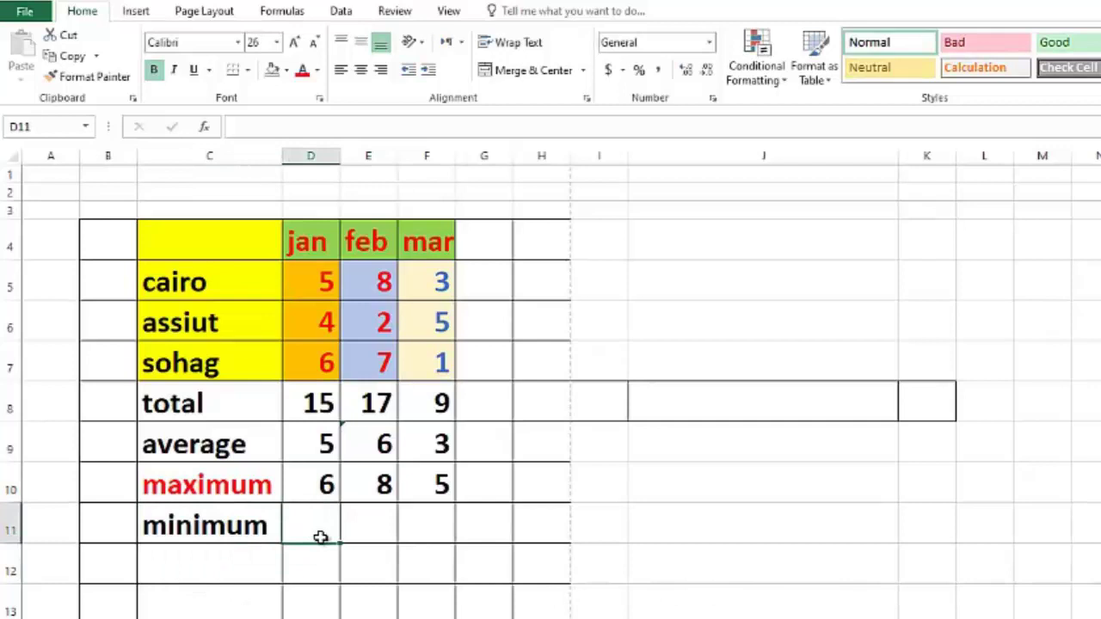
pyautogui.write('=m')
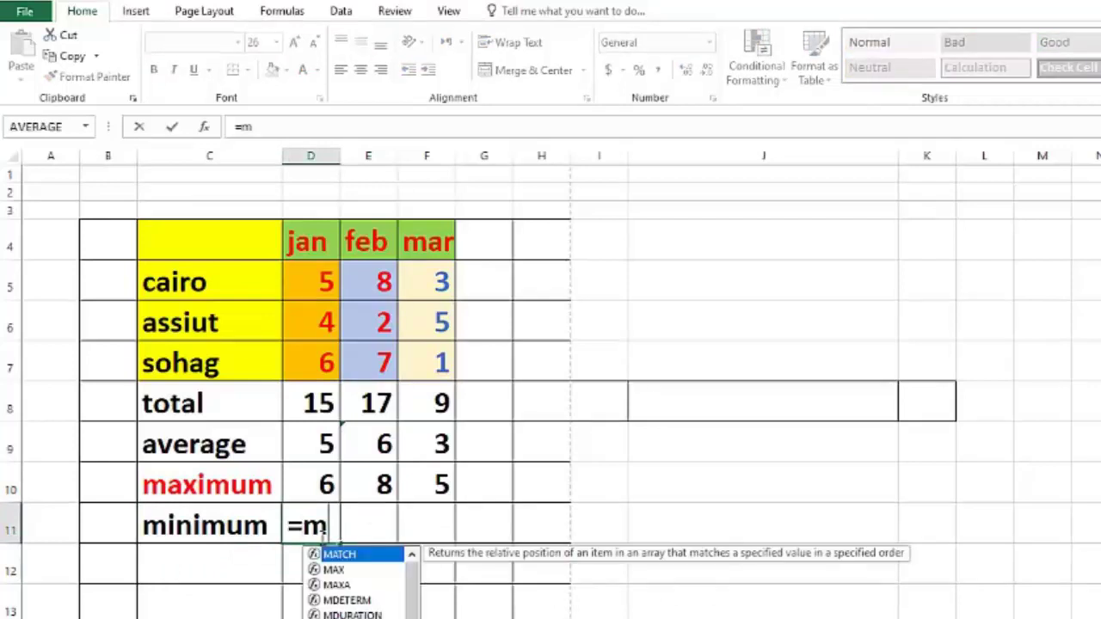
pyautogui.write('in(')
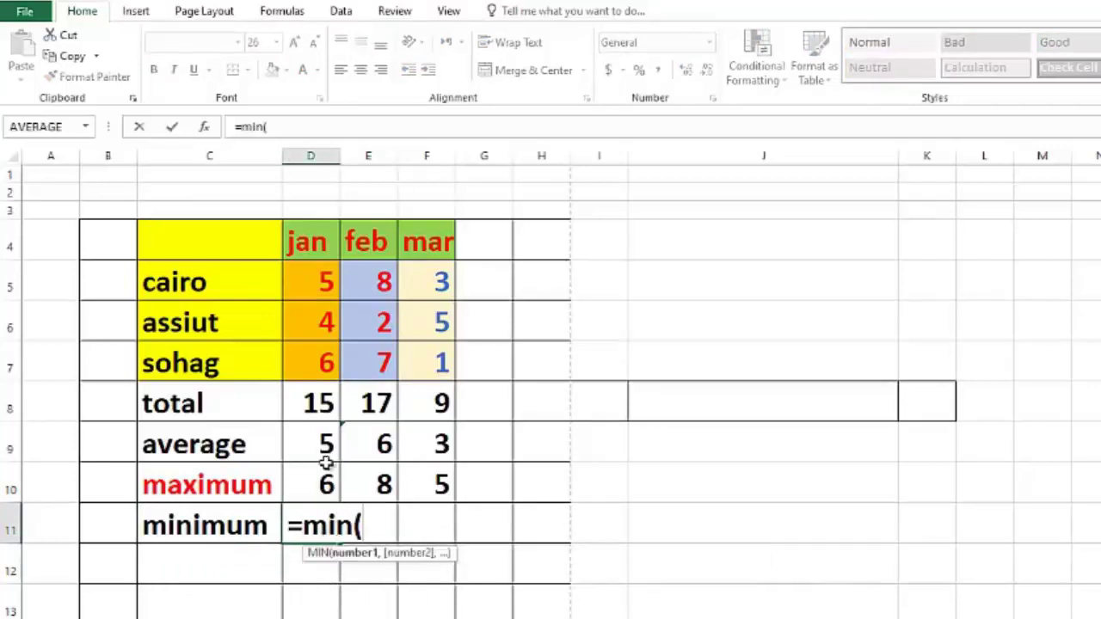
pyautogui.moveTo(298, 263); pyautogui.dragTo(311, 363)
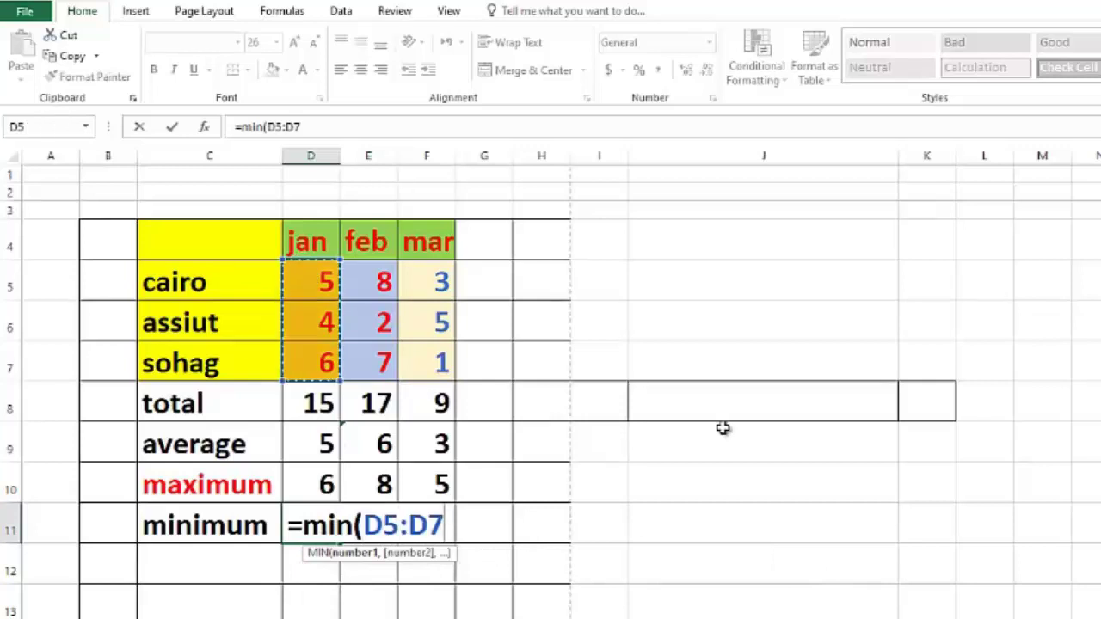
pyautogui.press('Return')
# Autofill the jan minimum formula from D11 across to the feb and mar columns
pyautogui.click(326, 331)
pyautogui.click(335, 526)
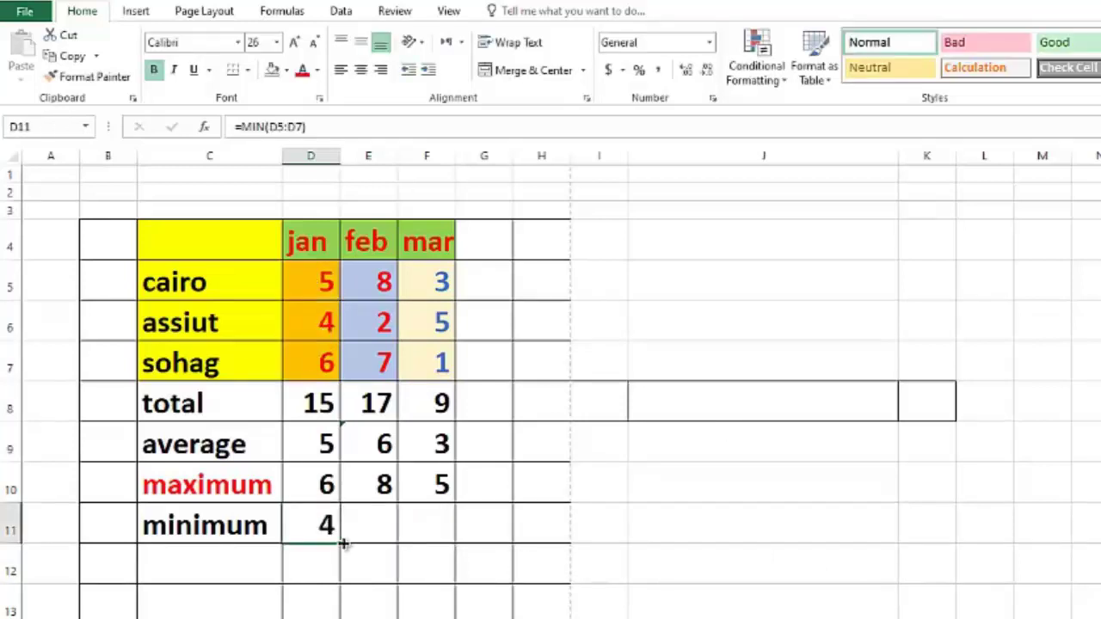
pyautogui.moveTo(342, 544); pyautogui.dragTo(454, 545)
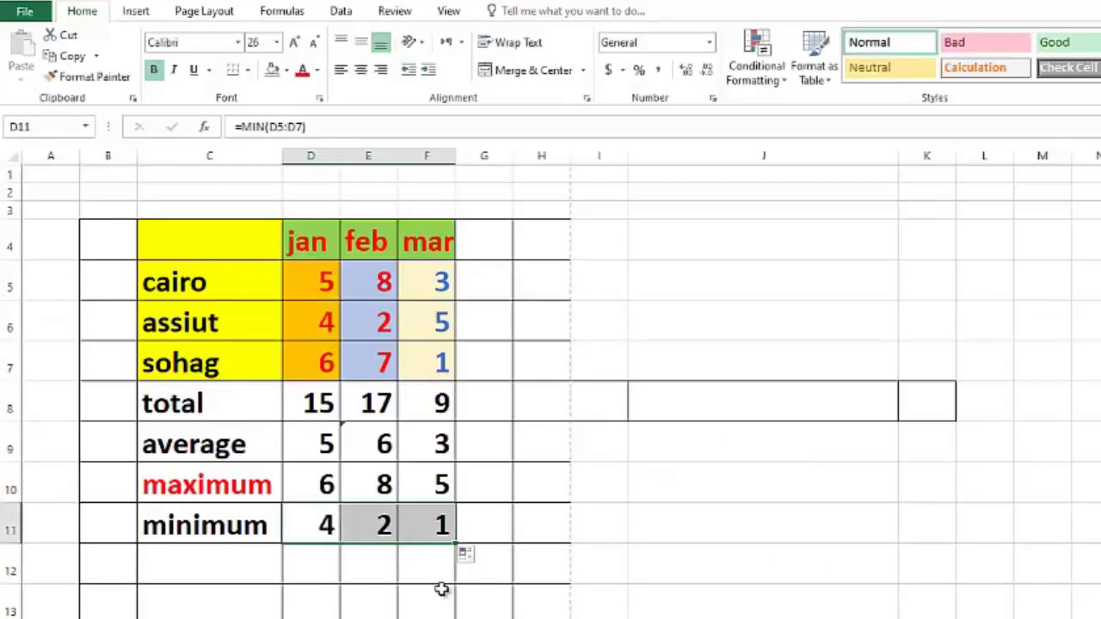